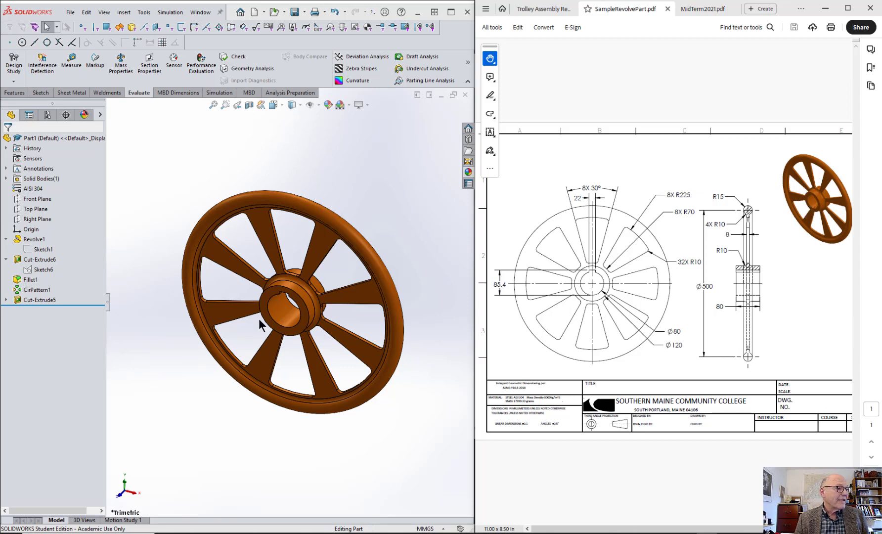
Roll the feature history back to just after Revolve1, leaving only the plain disc.
click(79, 299)
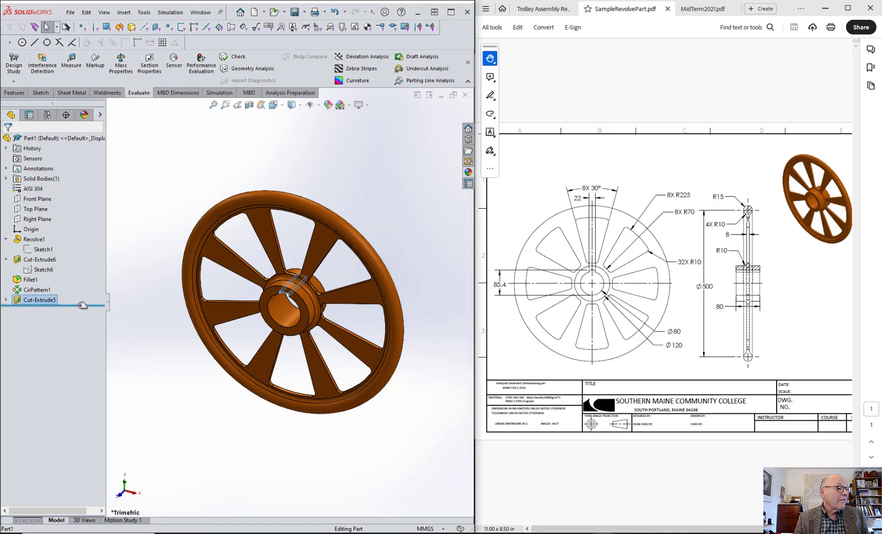
mouse_move(83, 305)
mouse_down()
mouse_move(89, 245)
mouse_move(89, 255)
mouse_up()
mouse_move(298, 451)
middle_down()
mouse_move(223, 402)
mouse_move(233, 398)
middle_up()
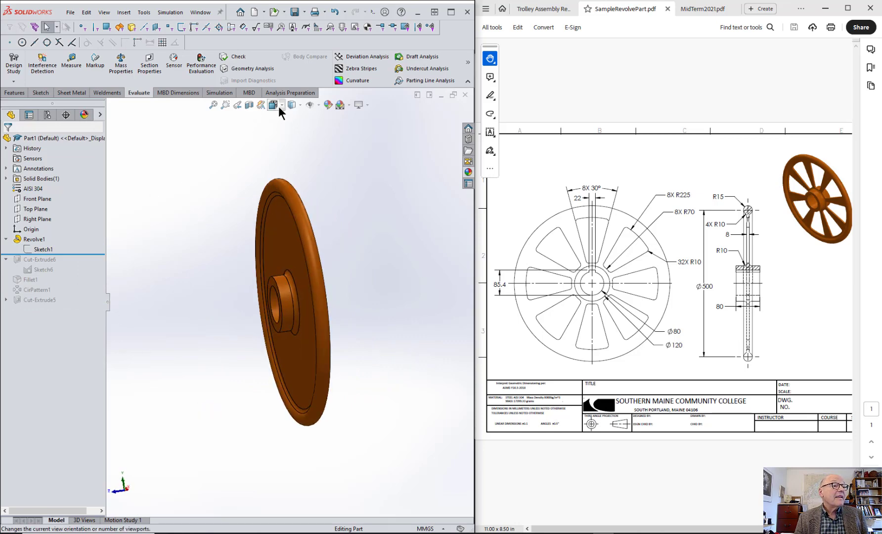
Apply a section view on the Right Plane and view it from the Right orientation.
click(247, 104)
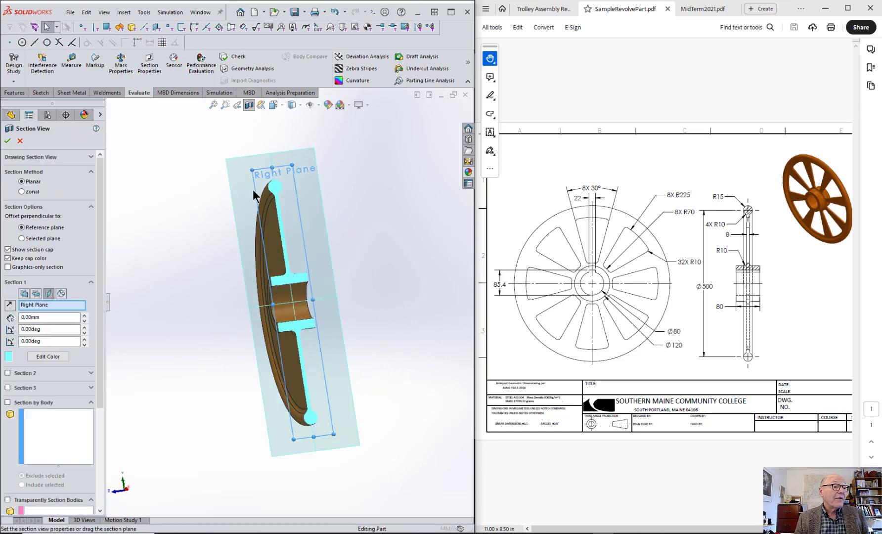
click(8, 141)
key(space)
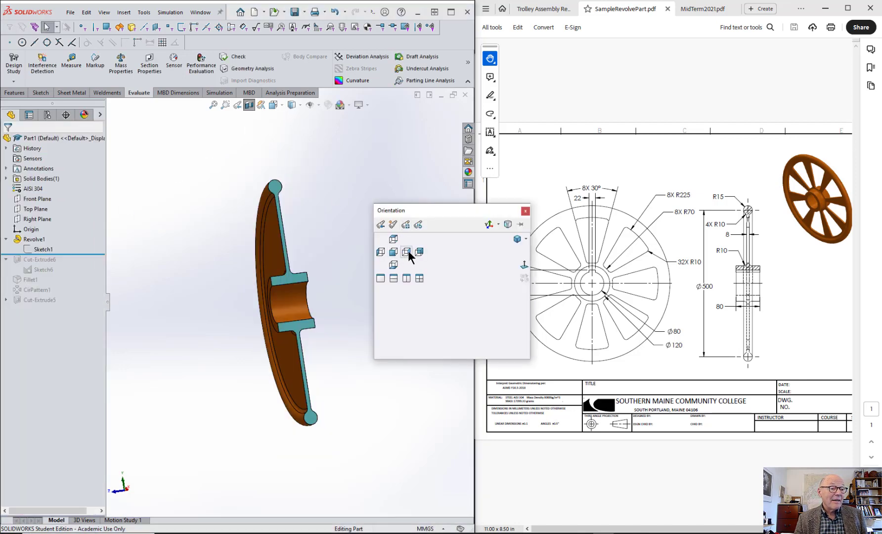
click(407, 252)
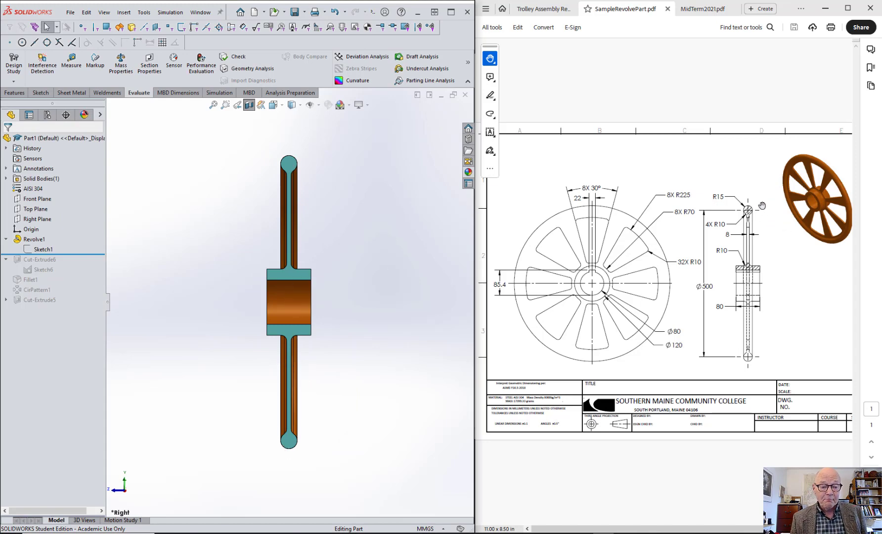
ctrl+scroll(776, 219, up, 2)
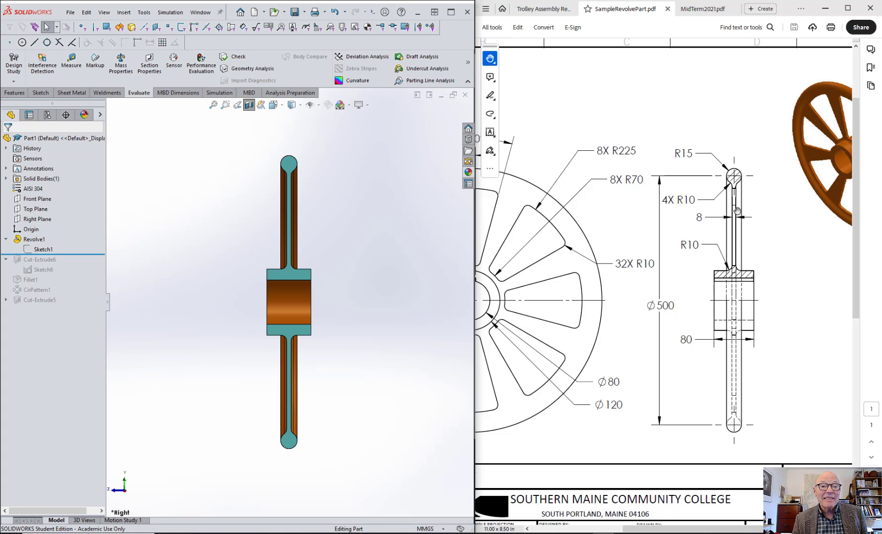
scroll(757, 209, up, 1)
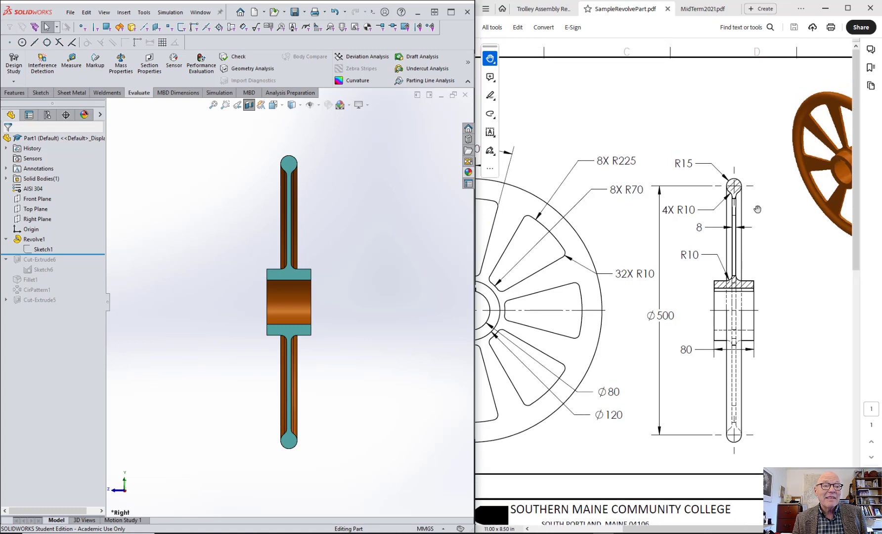
ctrl+scroll(674, 232, down, 3)
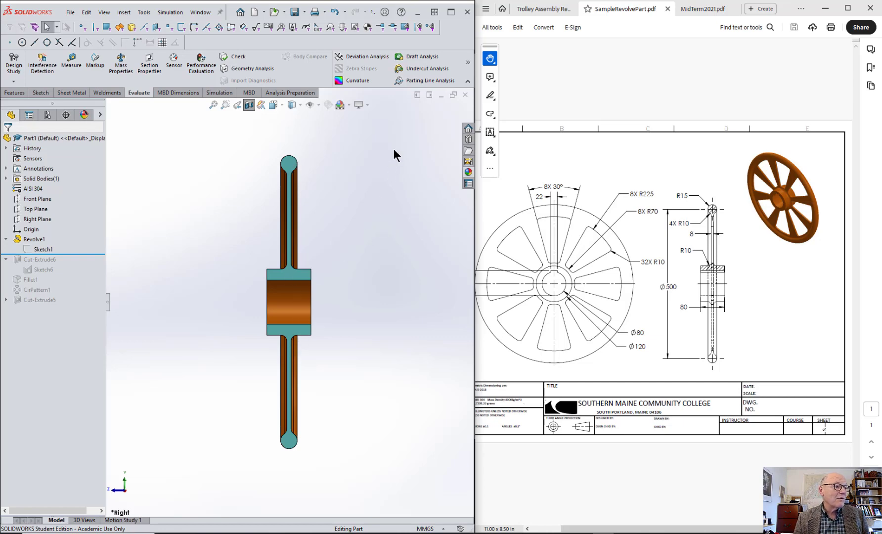
Turn off the section view and open Sketch1 to review its Ø30, R10, Ø80, Ø120, Ø500 and 80 dimensions.
click(248, 105)
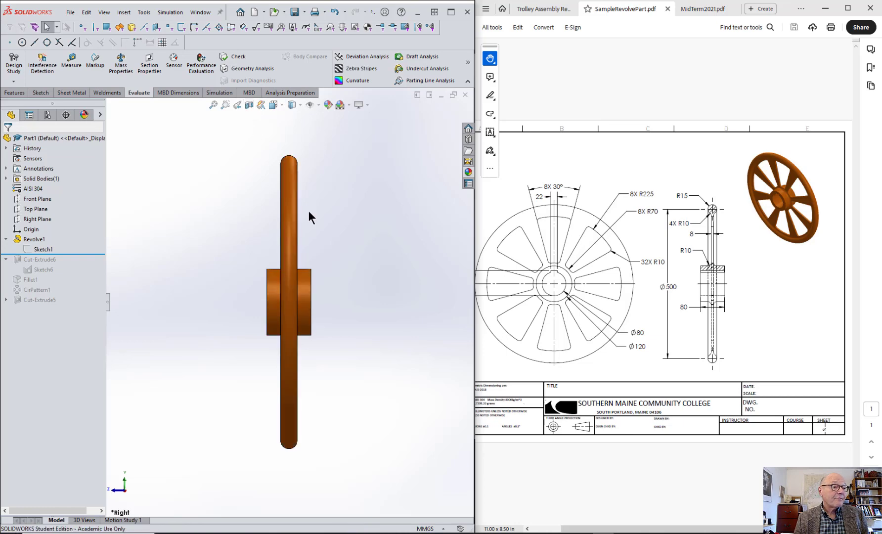
right_click(49, 248)
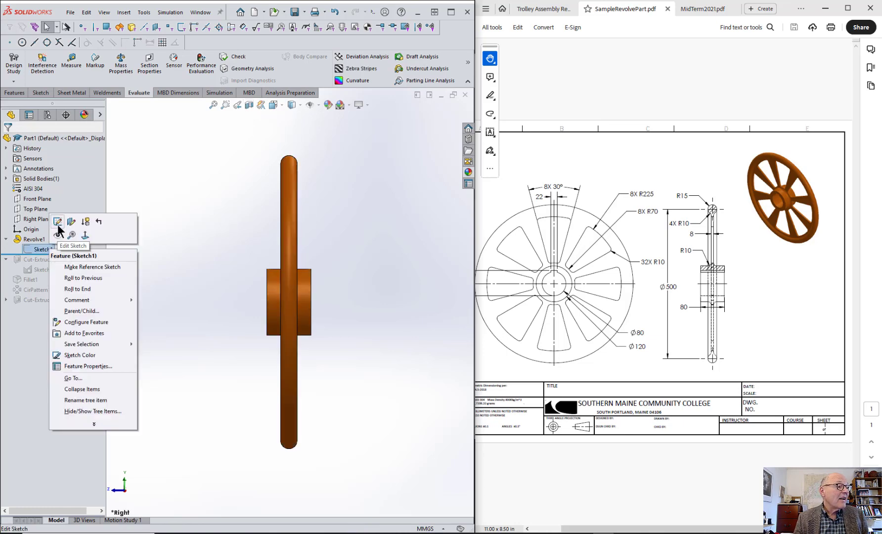
click(61, 221)
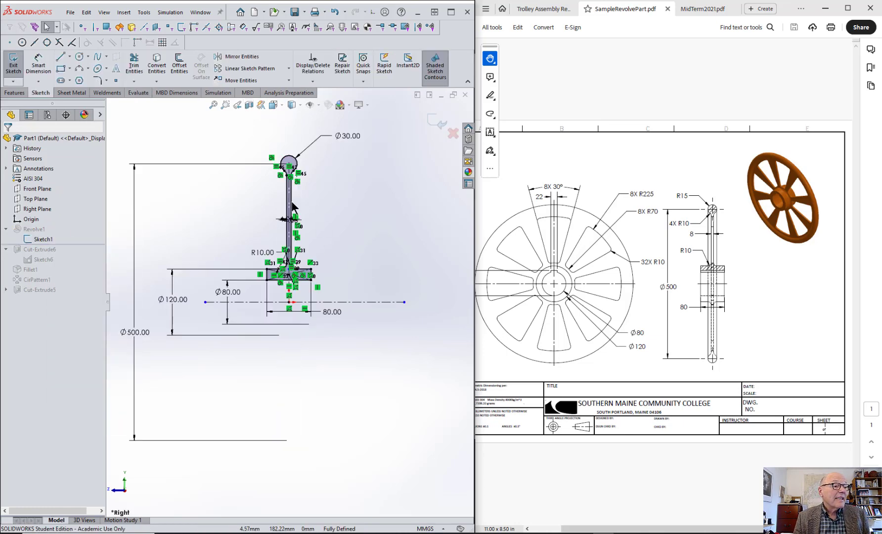
scroll(301, 209, down, 2)
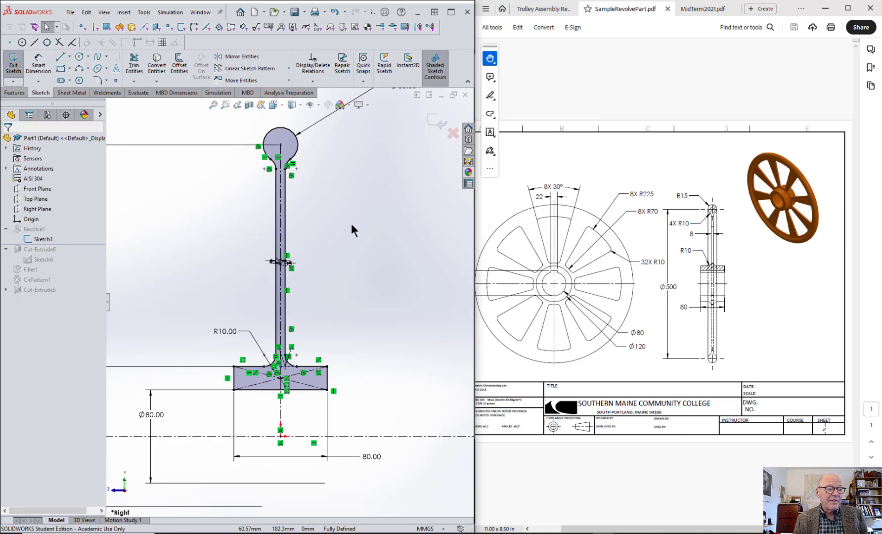
key(f)
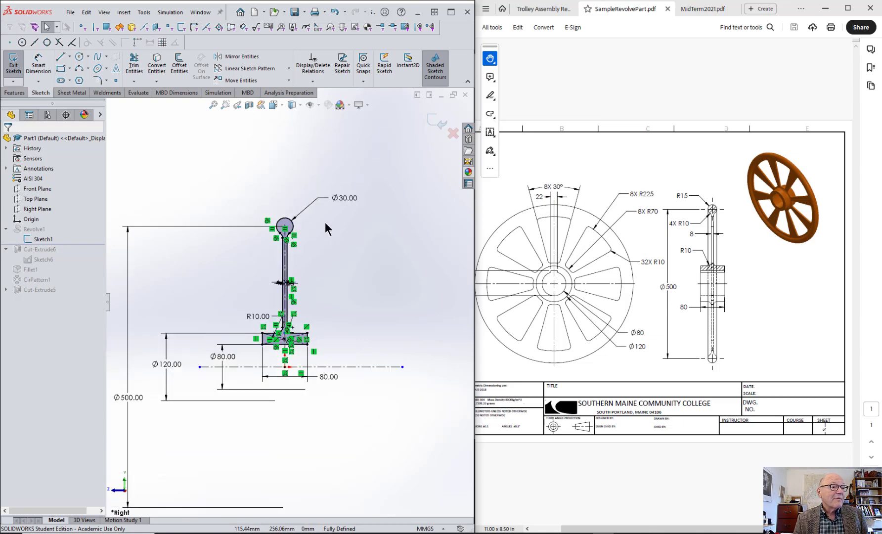
key(z)
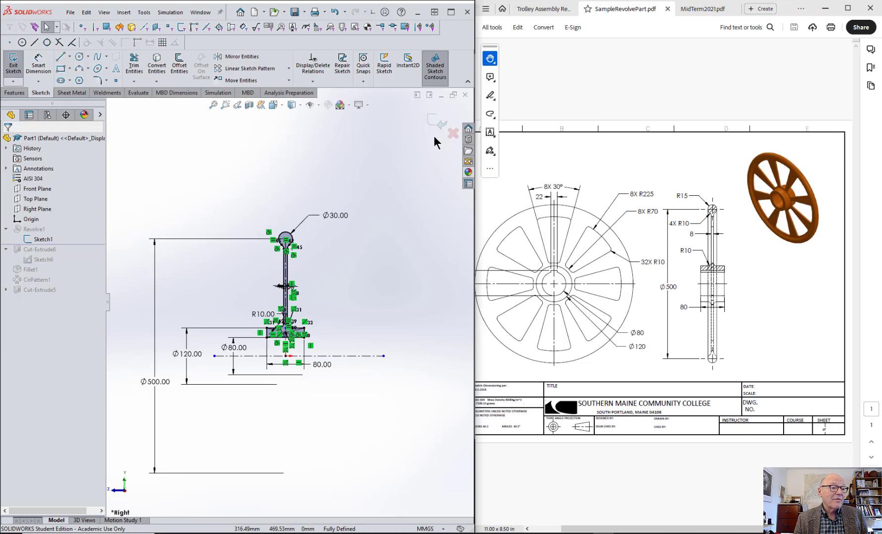
scroll(257, 330, down, 2)
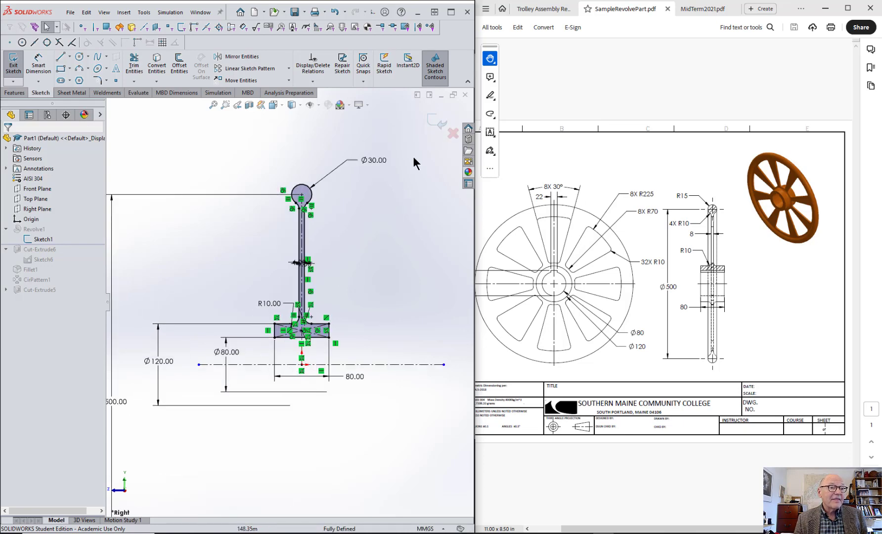
Exit the sketch, roll forward to Cut-Extrude6, and open Sketch6 in the Front view.
click(441, 123)
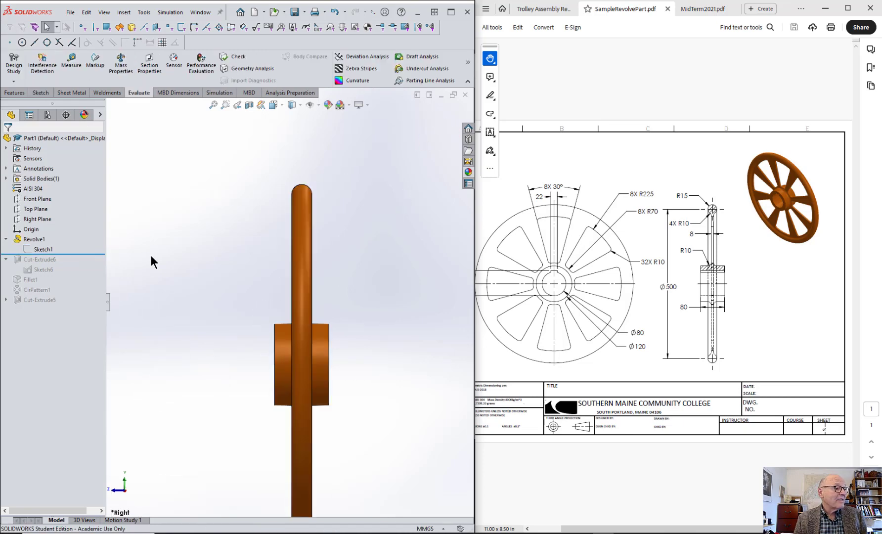
middle_drag(191, 272, 266, 216)
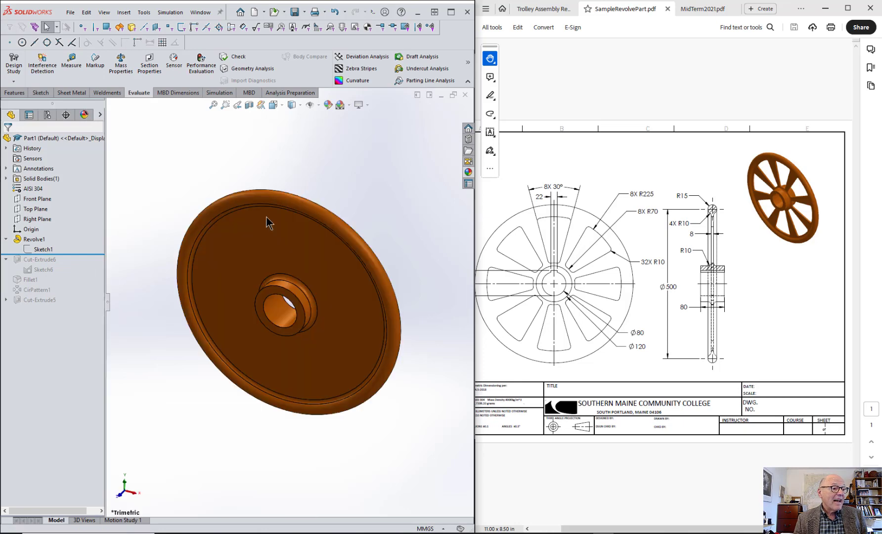
drag(78, 255, 81, 272)
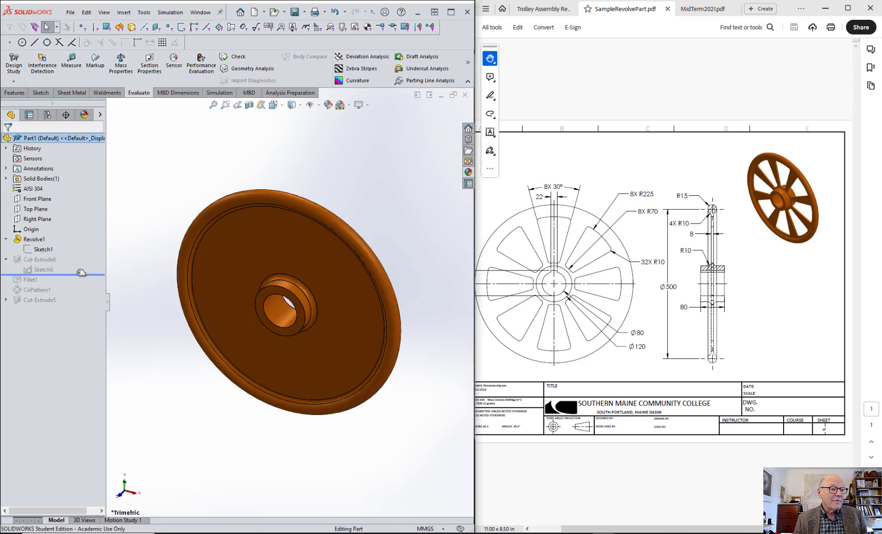
right_click(43, 270)
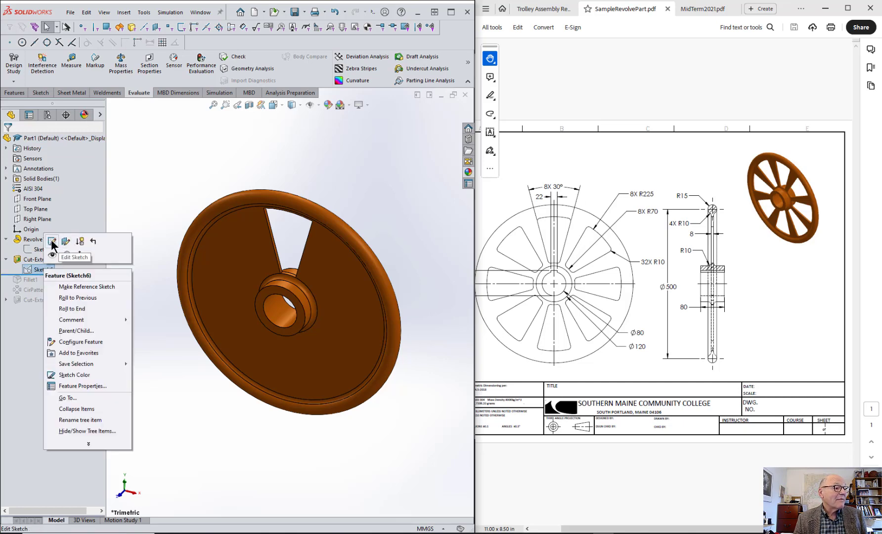
click(52, 242)
key(space)
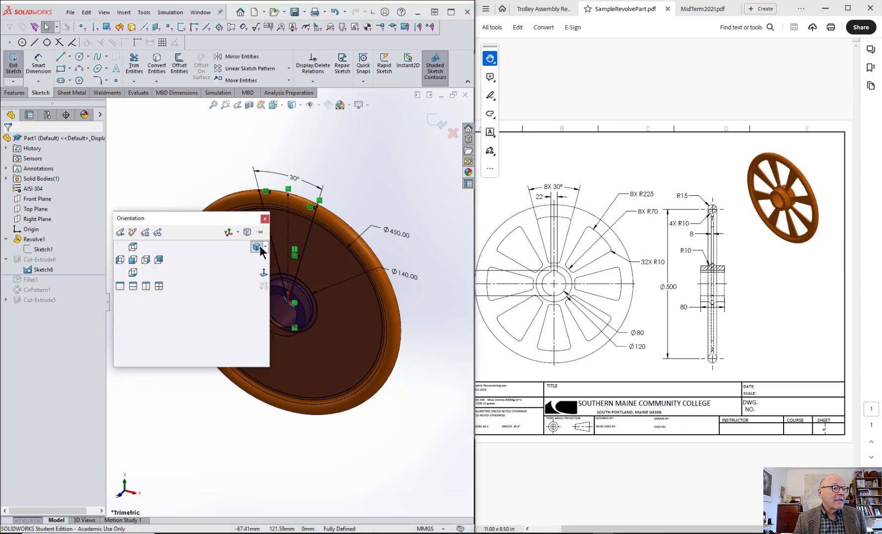
click(132, 260)
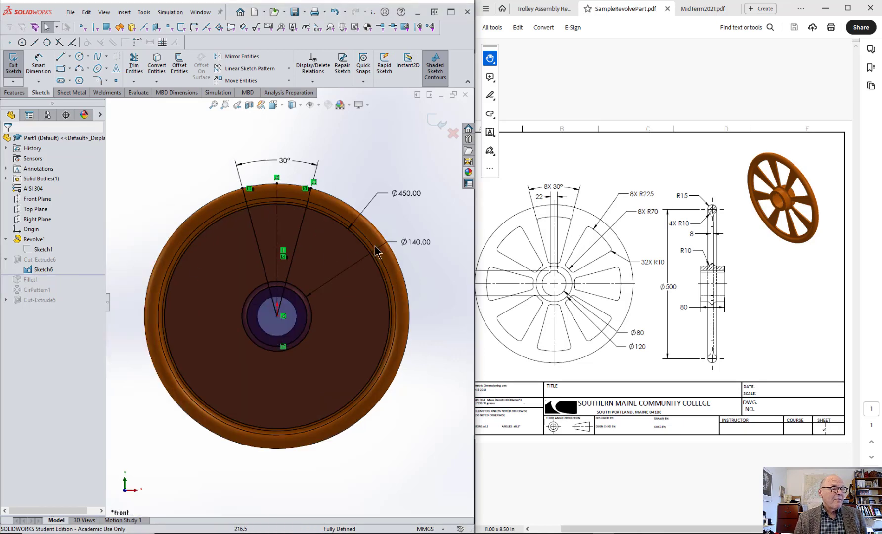
scroll(288, 214, down, 2)
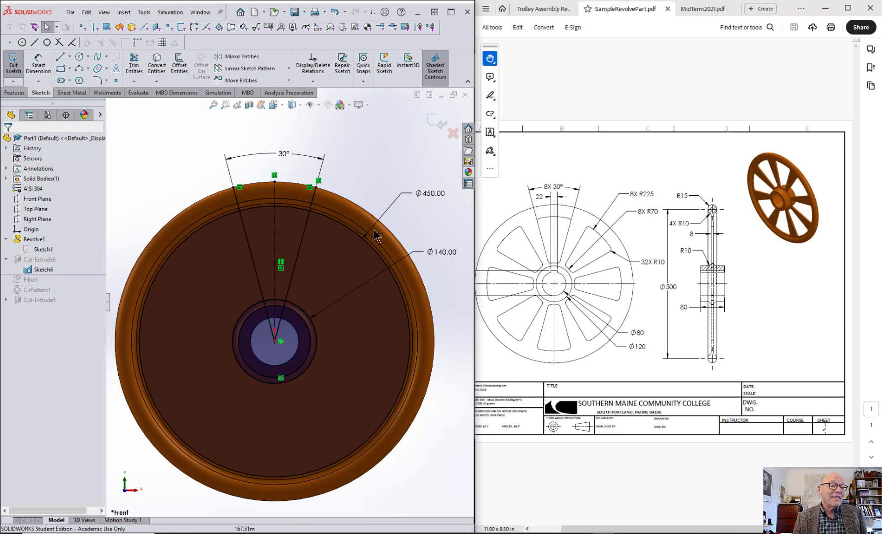
Display the Ø450 and Ø140 dimensions as radii R225 and R70.
click(421, 193)
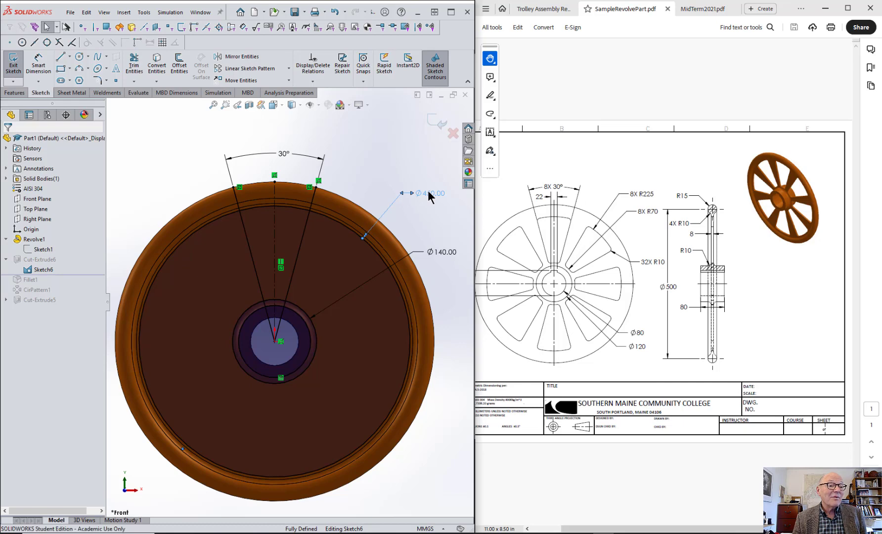
right_click(429, 197)
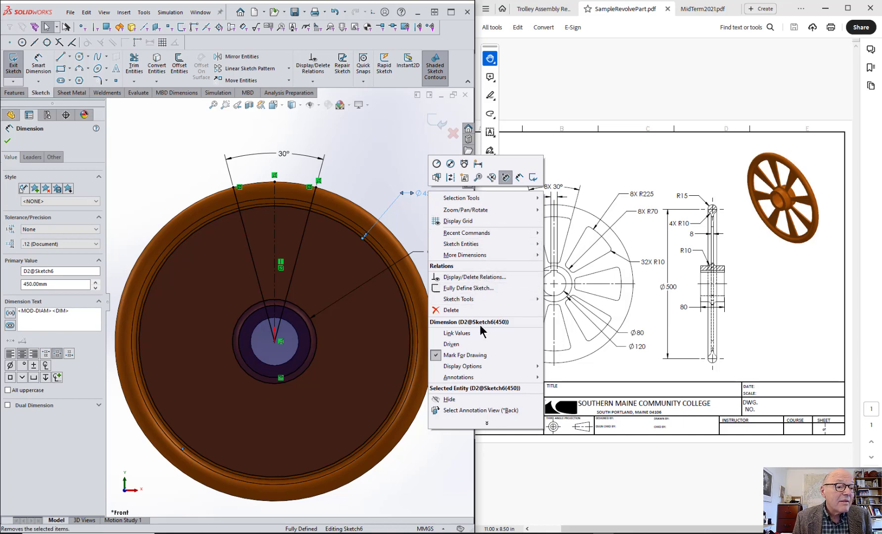
mouse_move(480, 366)
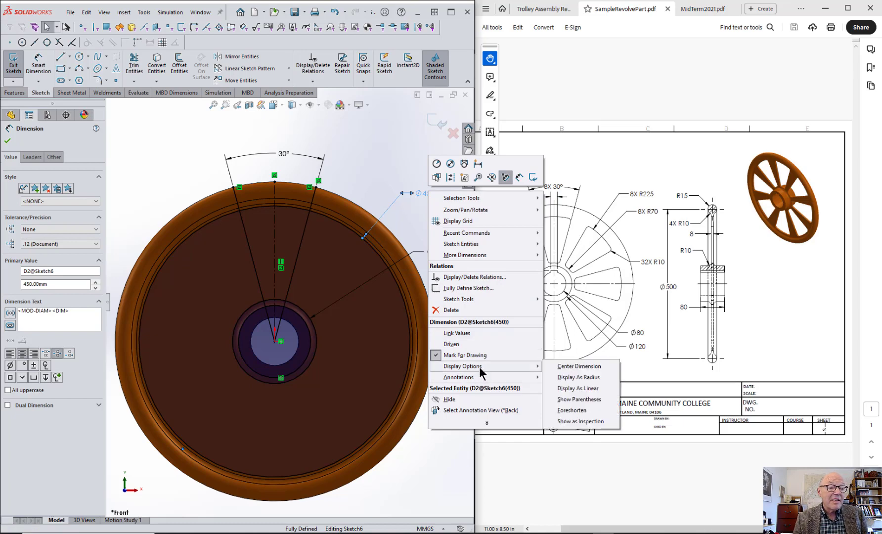
click(574, 377)
click(451, 275)
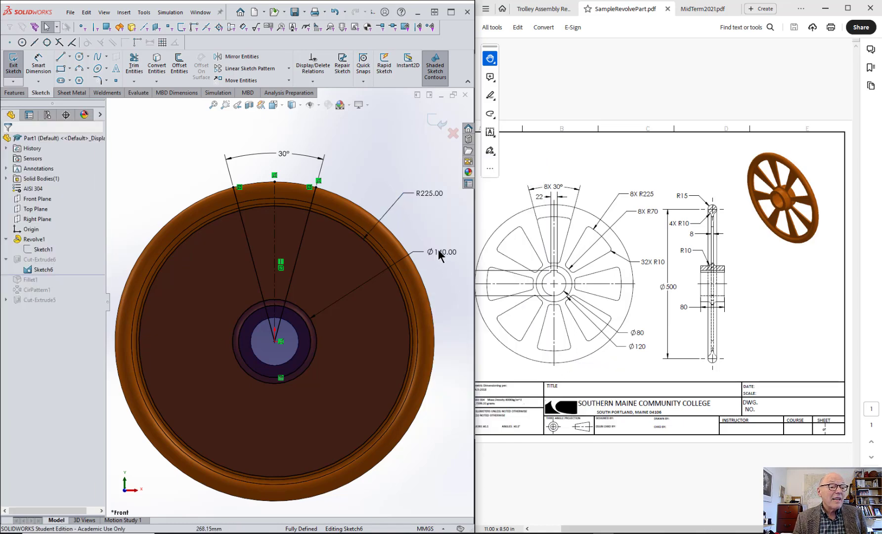
right_click(441, 250)
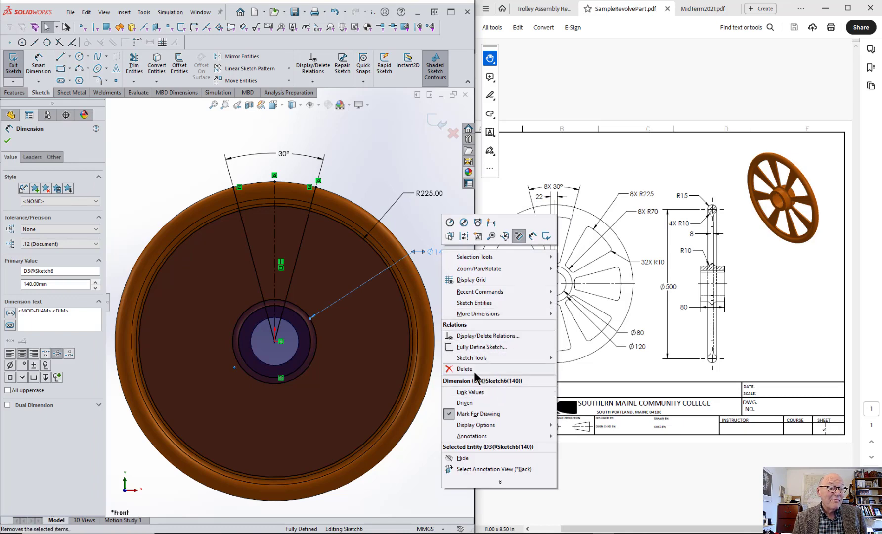
mouse_move(486, 426)
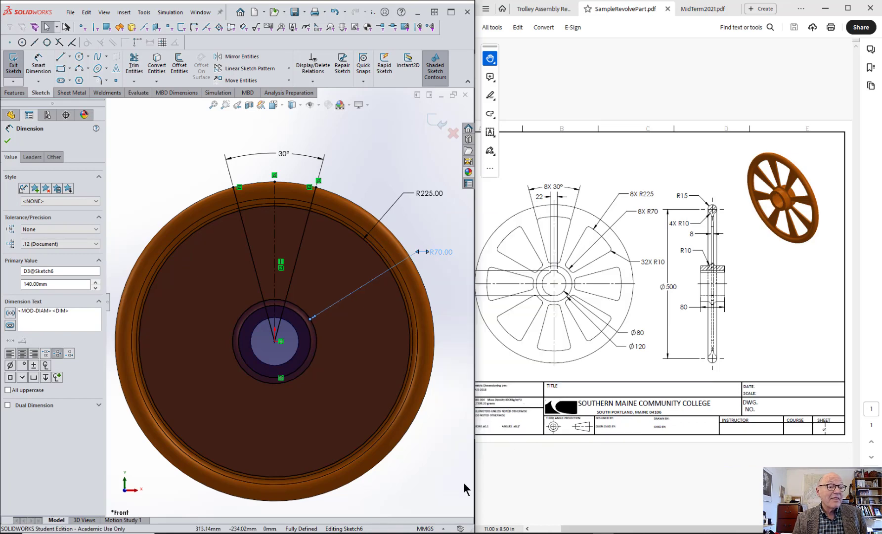
click(430, 475)
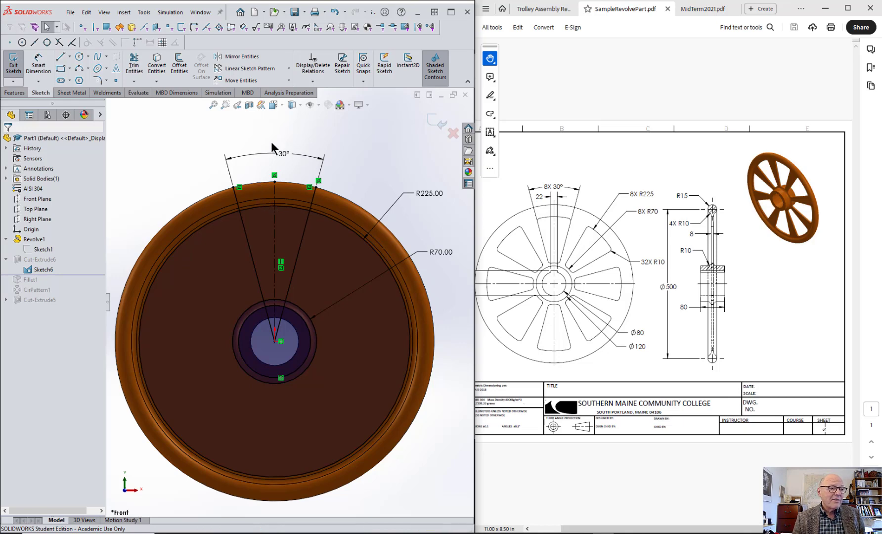
Exit Sketch6 and reconfirm the Cut-Extrude6 wedge cut.
click(437, 122)
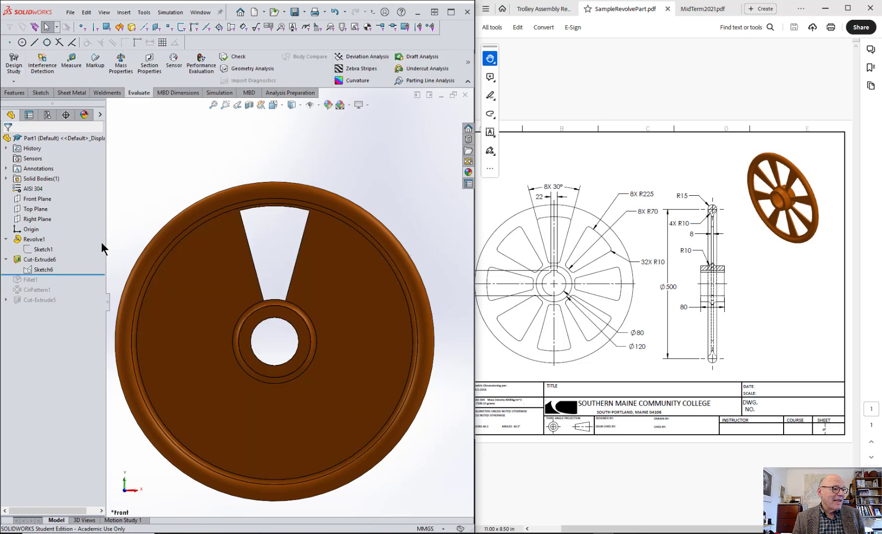
right_click(42, 259)
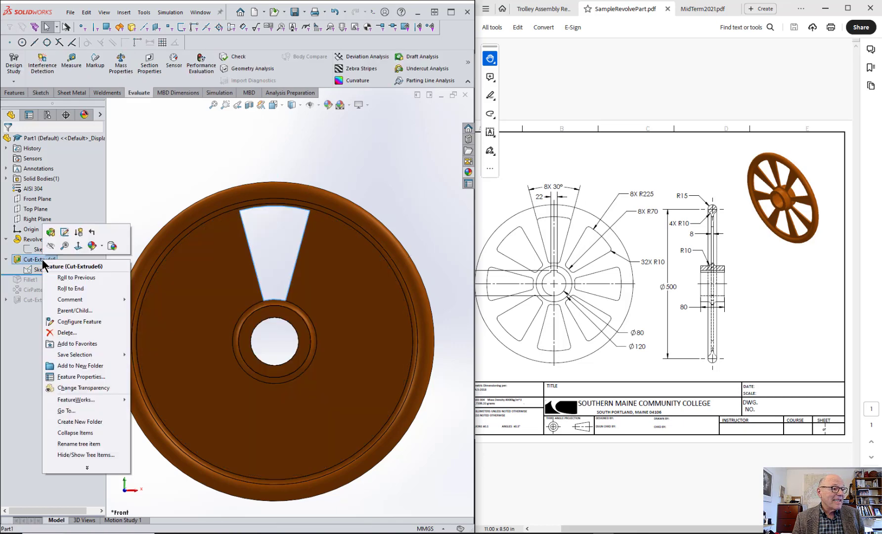
click(51, 233)
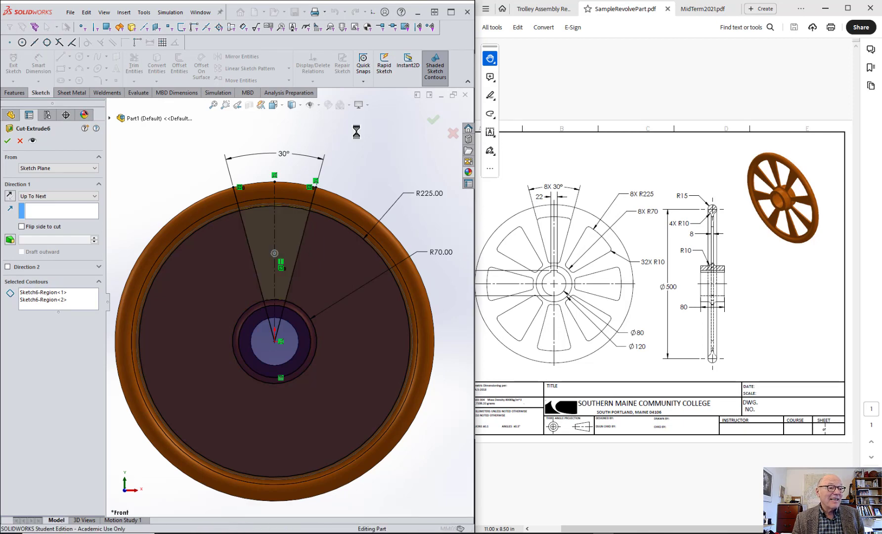
click(434, 119)
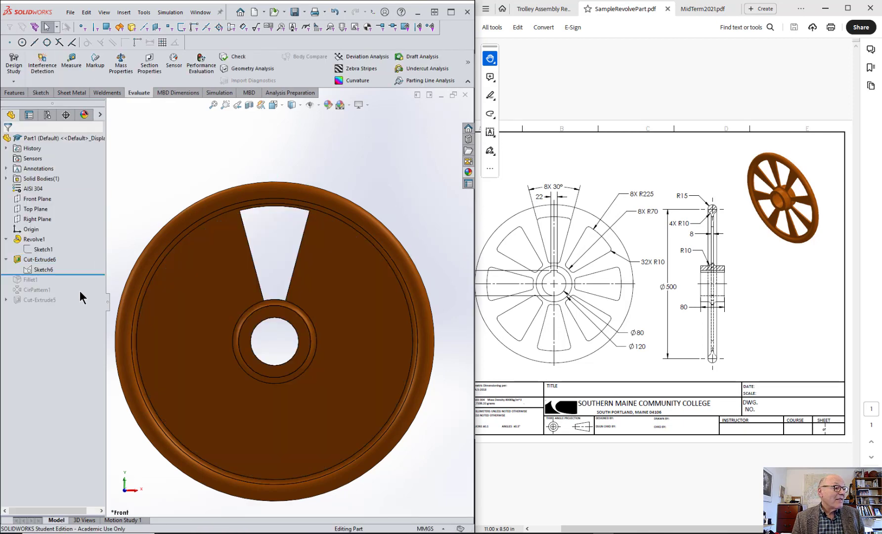
Roll forward through Fillet1 and CirPattern1, inspecting the rounded spoke windows.
drag(91, 274, 89, 285)
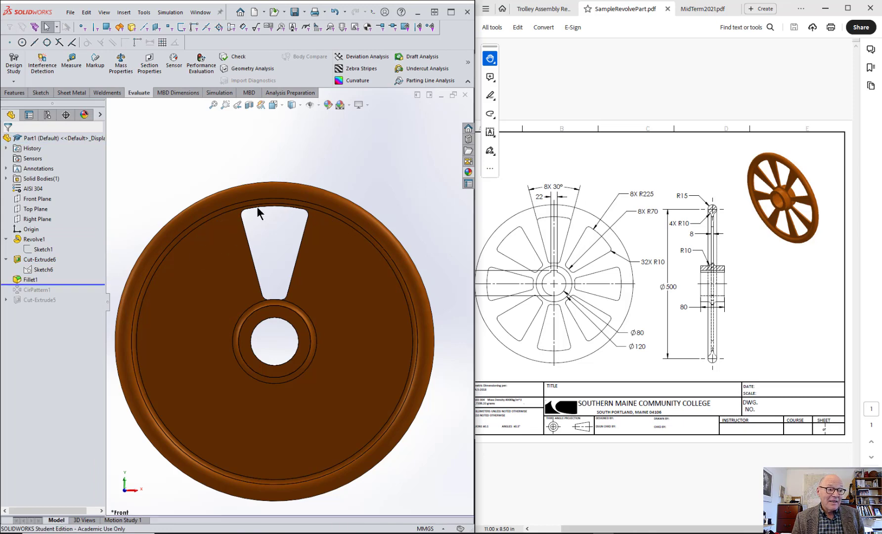
scroll(265, 232, down, 3)
middle_drag(247, 232, 161, 257)
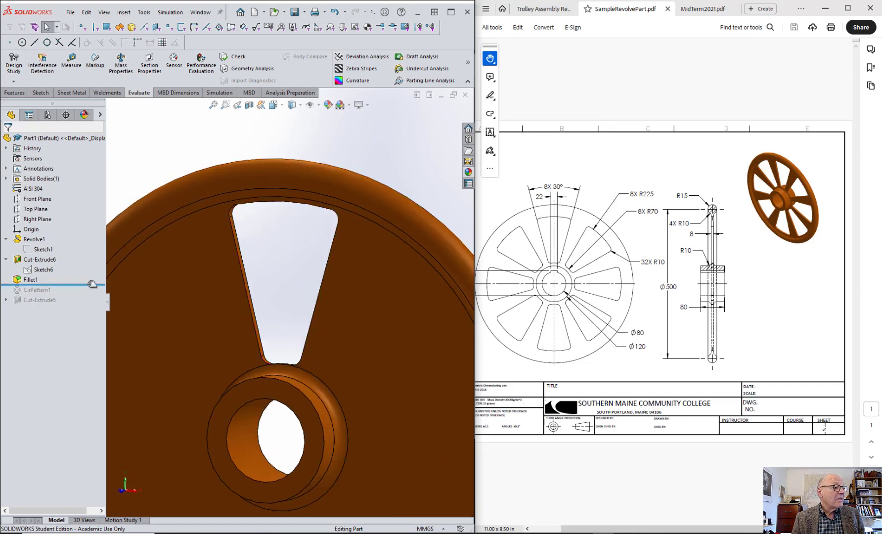
drag(98, 295, 98, 296)
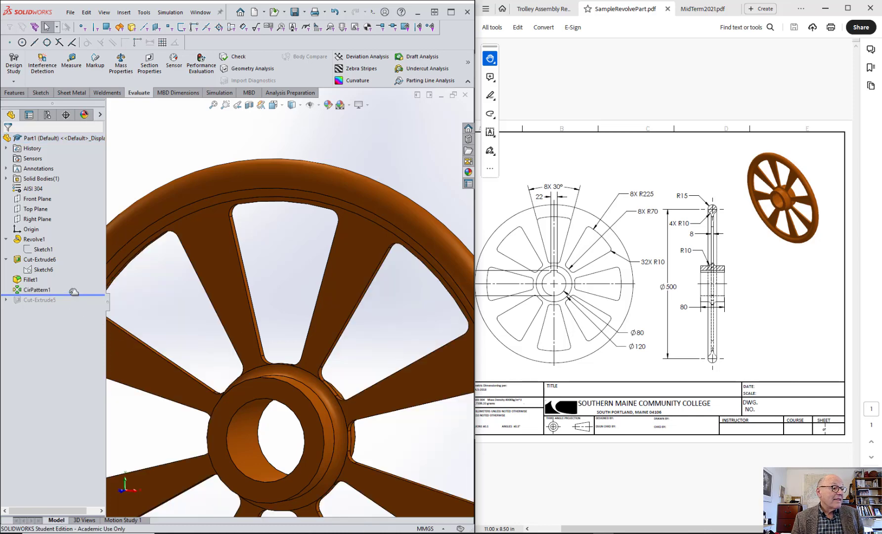
scroll(251, 323, up, 5)
middle_drag(289, 324, 240, 314)
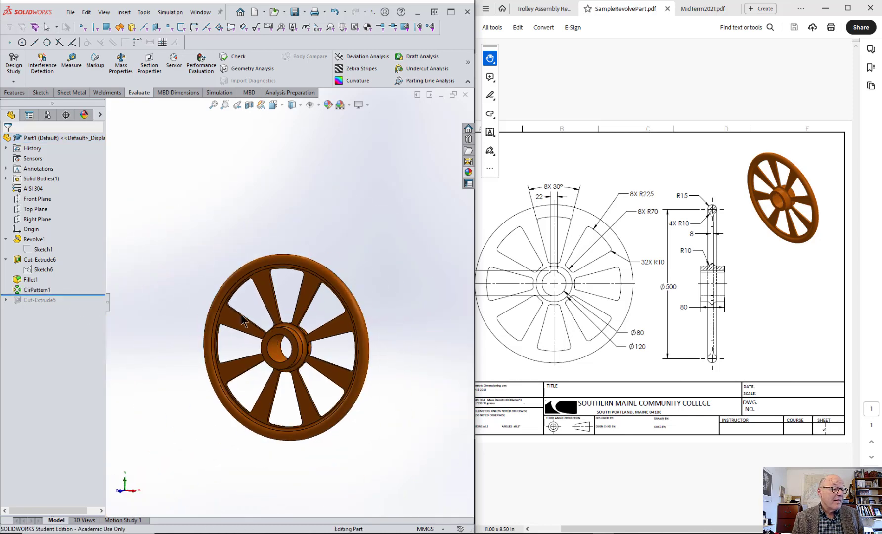
Roll forward to include Cut-Extrude5 and view the complete wheel from the Front.
drag(87, 296, 87, 305)
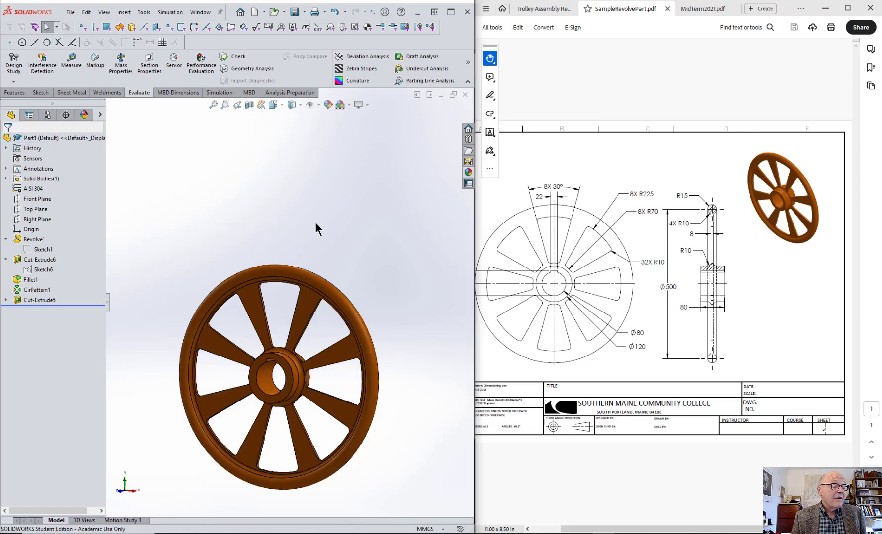
scroll(315, 222, down, 1)
key(space)
click(341, 270)
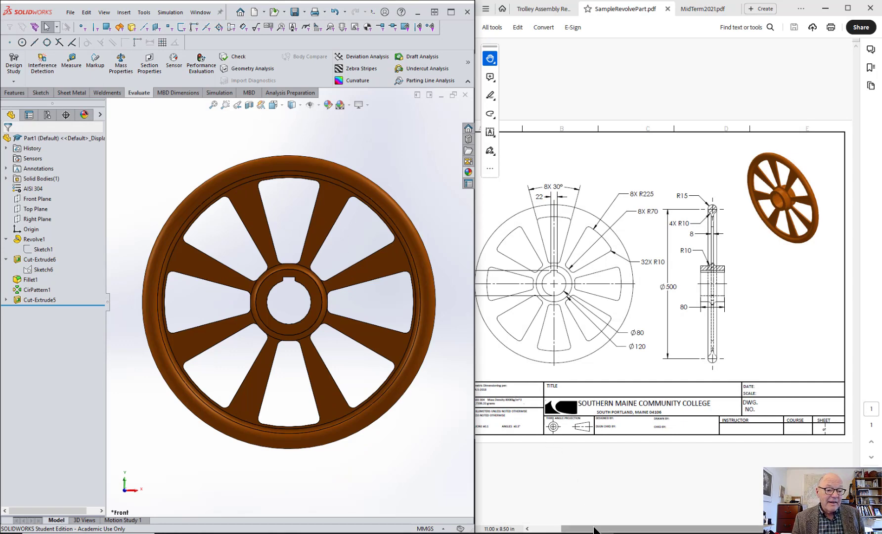
drag(597, 529, 542, 527)
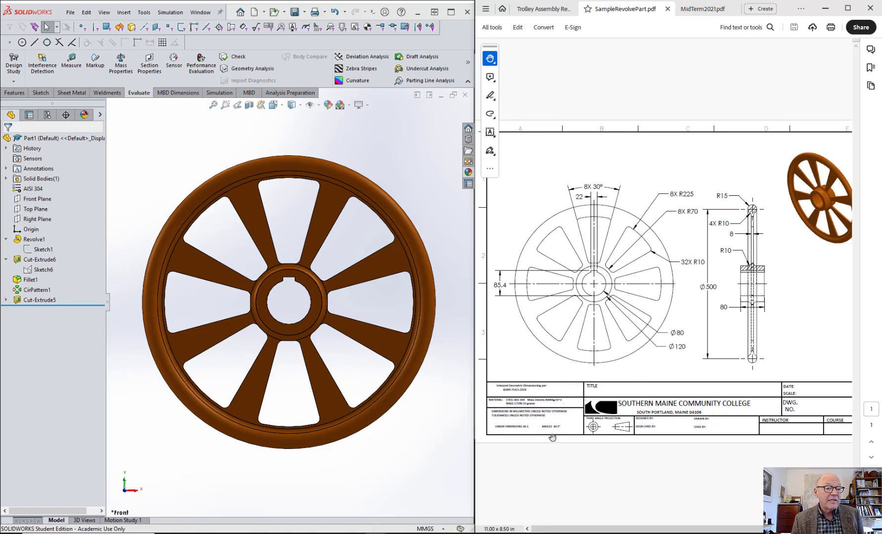
ctrl+scroll(553, 410, up, 4)
scroll(569, 456, down, 4)
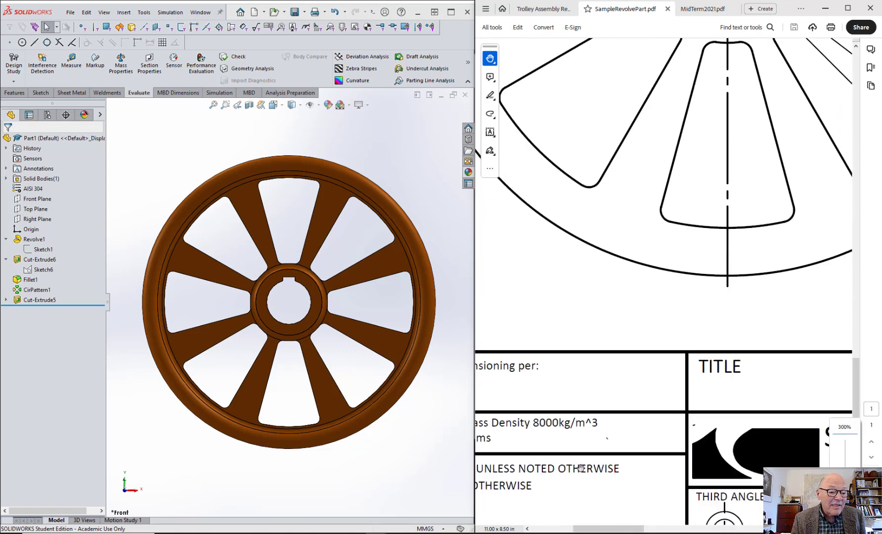
drag(610, 528, 549, 529)
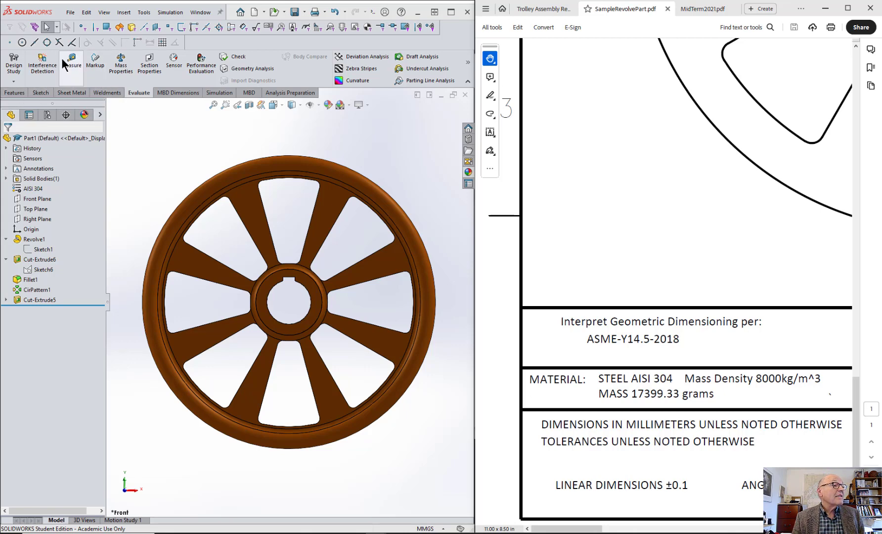
click(121, 65)
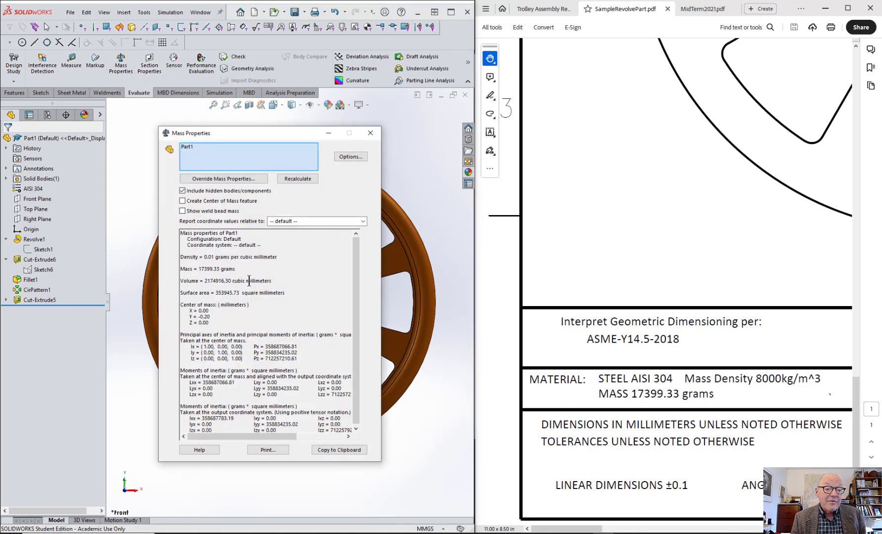
click(374, 133)
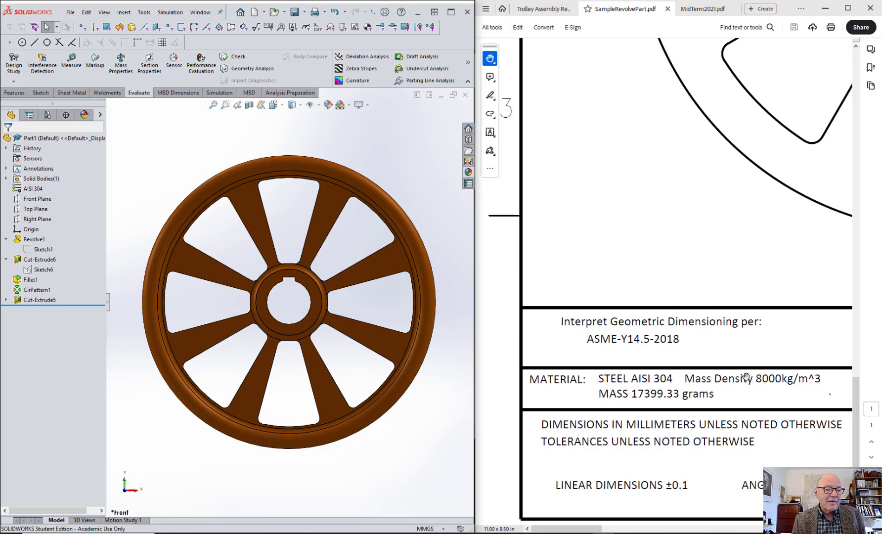
right_click(33, 188)
click(58, 192)
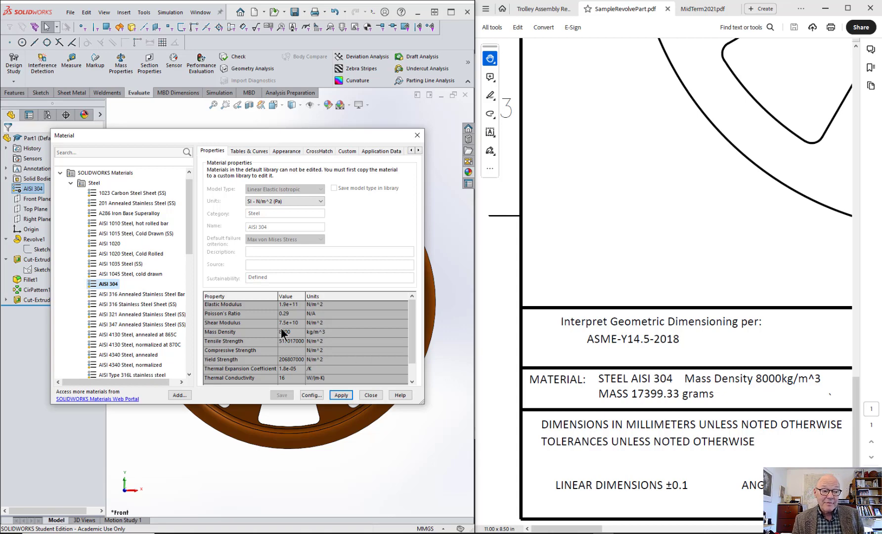
click(417, 135)
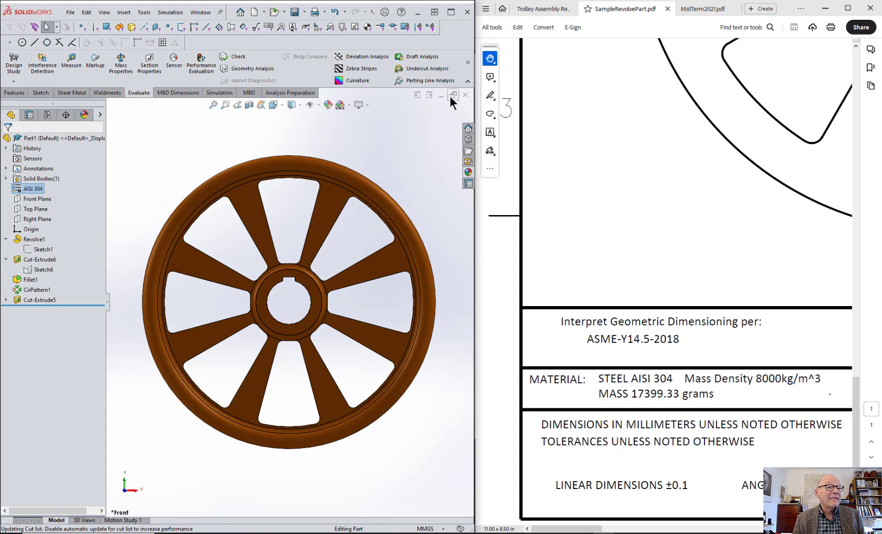
Close the wheel part with Save all, then start a blank assembly and dismiss its file browser.
click(465, 95)
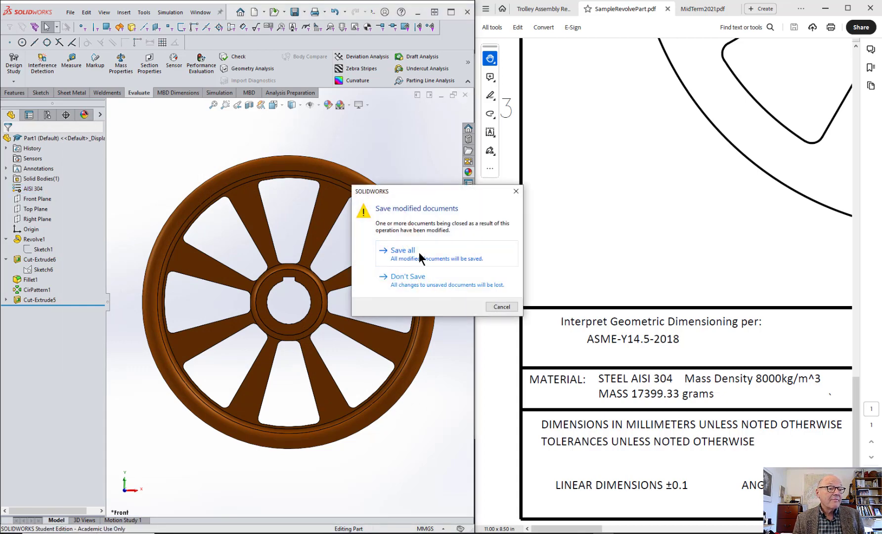
click(418, 253)
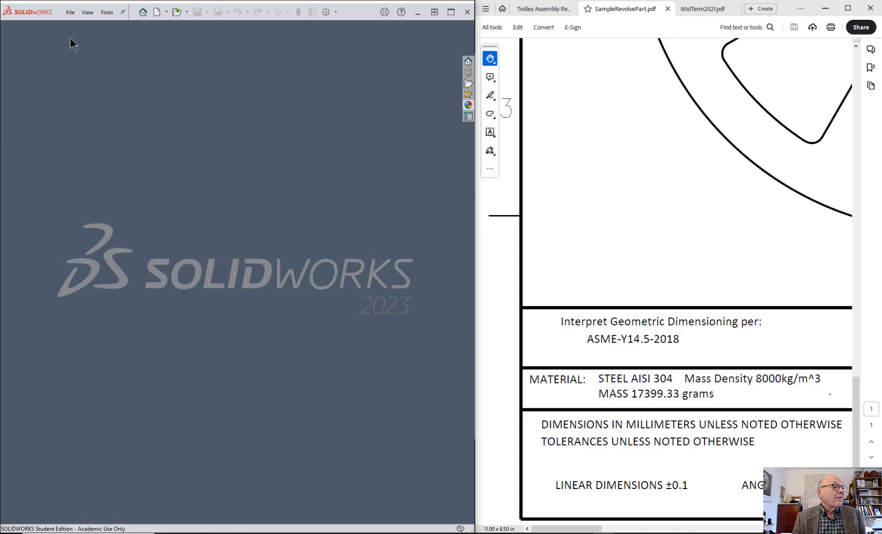
click(72, 15)
click(79, 26)
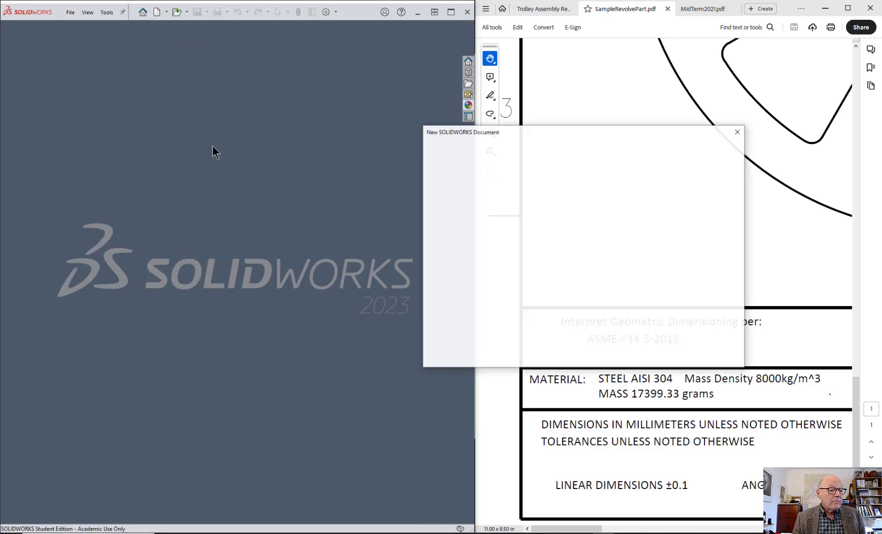
double_click(584, 198)
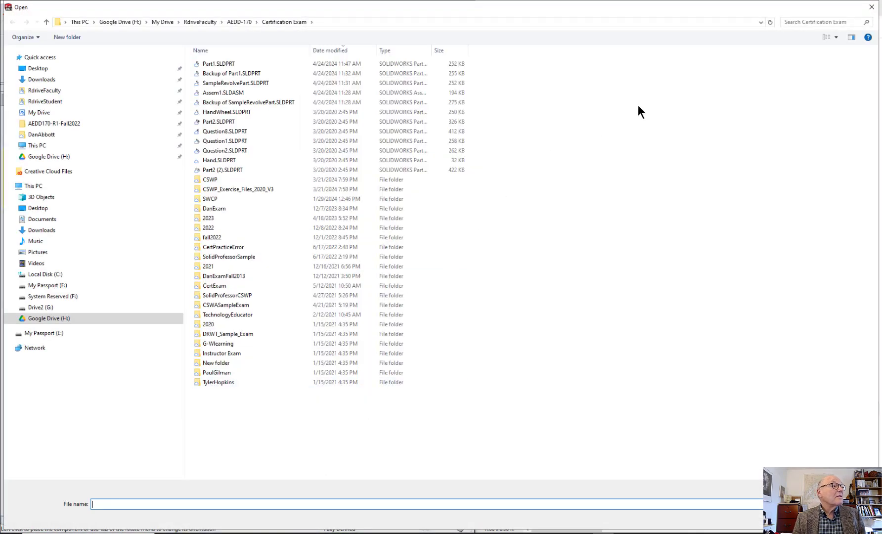
click(872, 7)
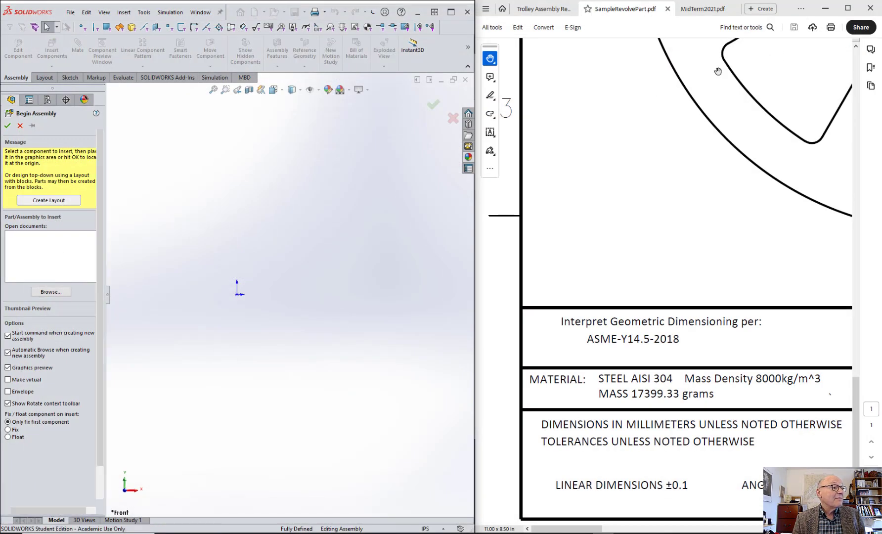
Create a new Part document from the New Document dialog.
click(71, 12)
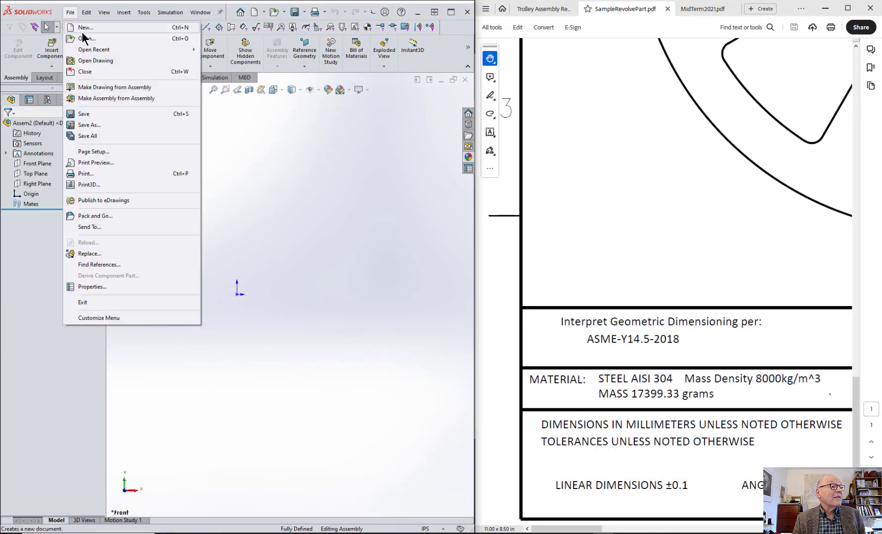
click(85, 28)
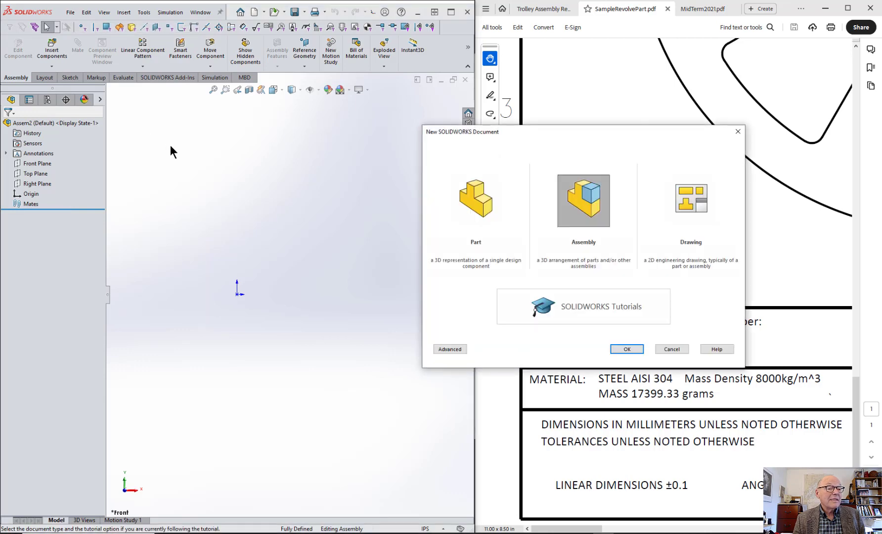
double_click(474, 192)
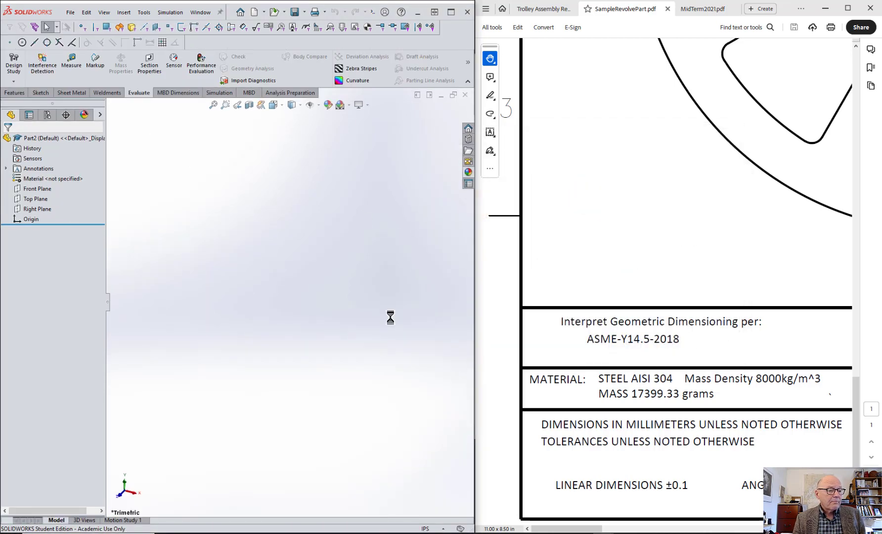
Set the part's unit system to MMGS and start a new sketch.
click(445, 530)
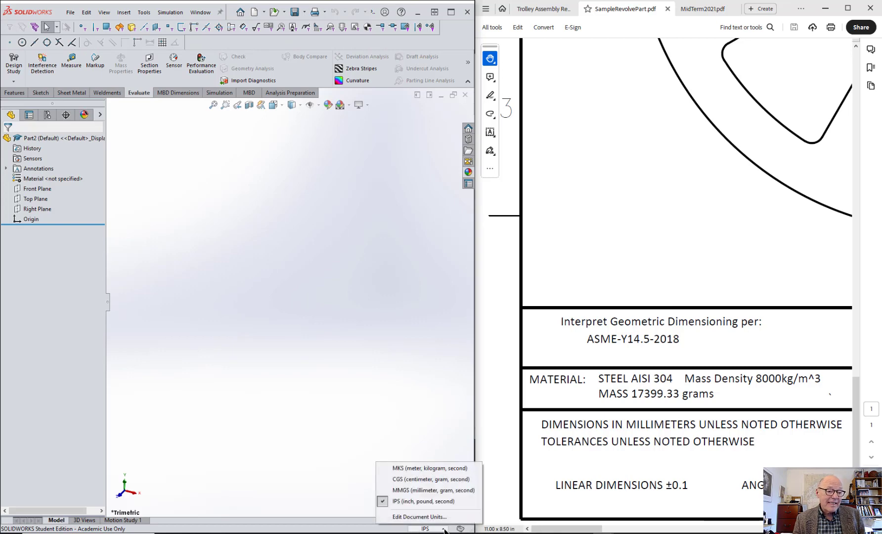
click(382, 491)
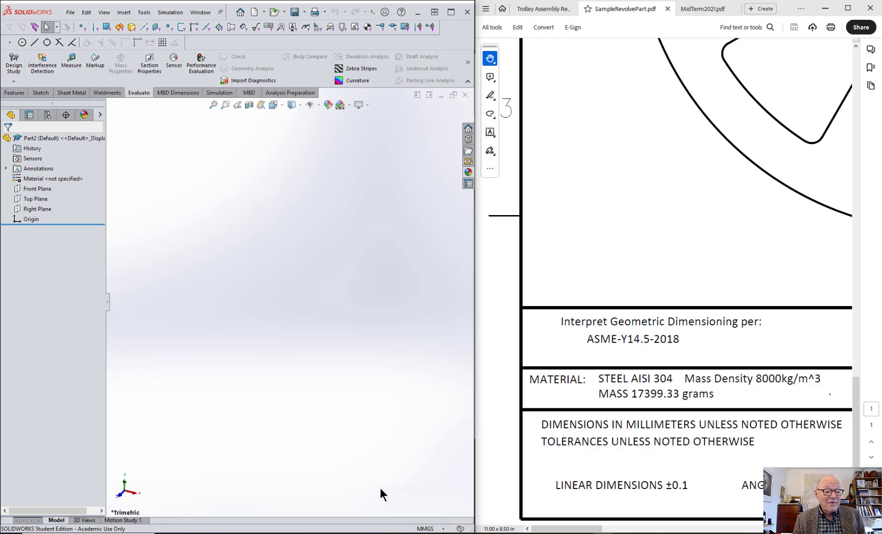
click(429, 528)
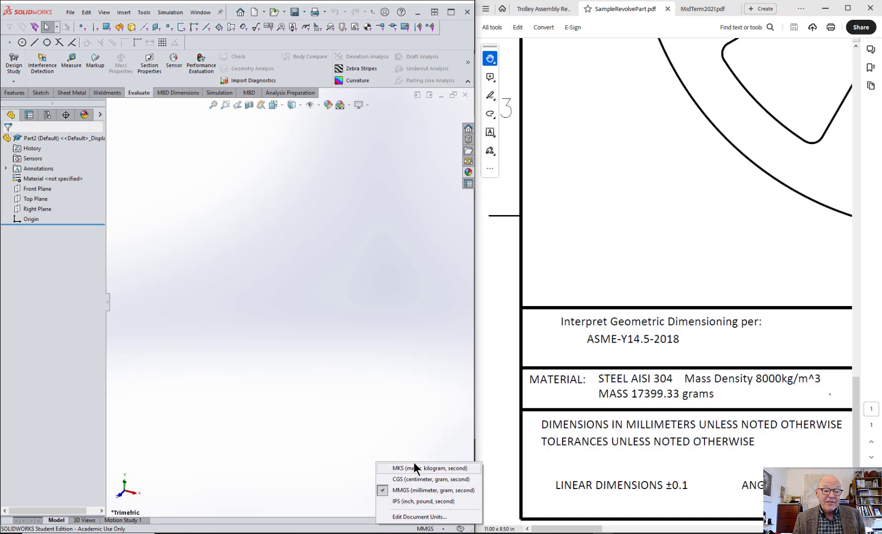
click(402, 381)
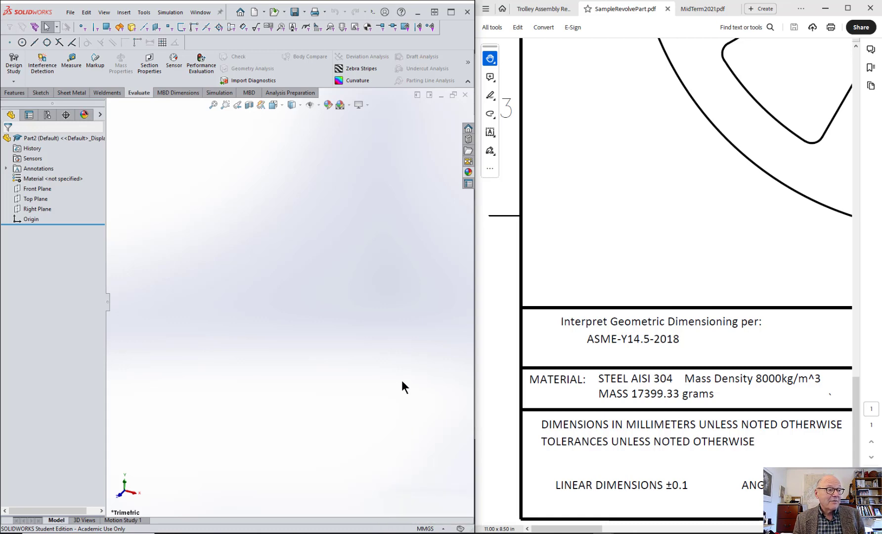
click(40, 92)
click(12, 65)
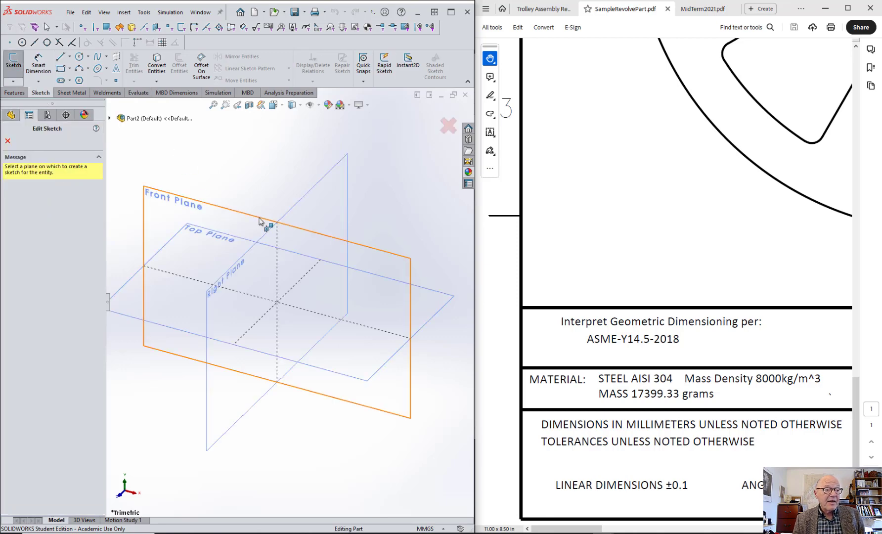
Place the sketch on the Right Plane and draw a vertical centerline through the origin.
ctrl+scroll(726, 231, down, 4)
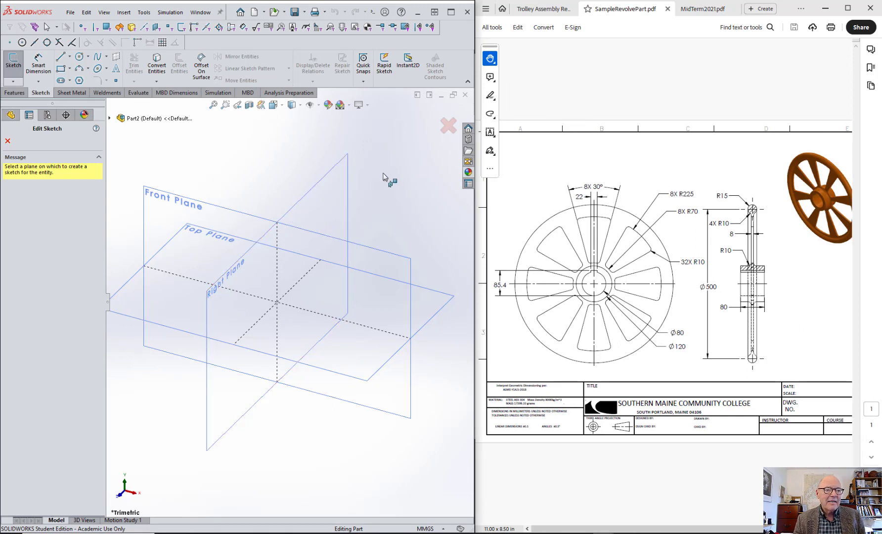
click(329, 198)
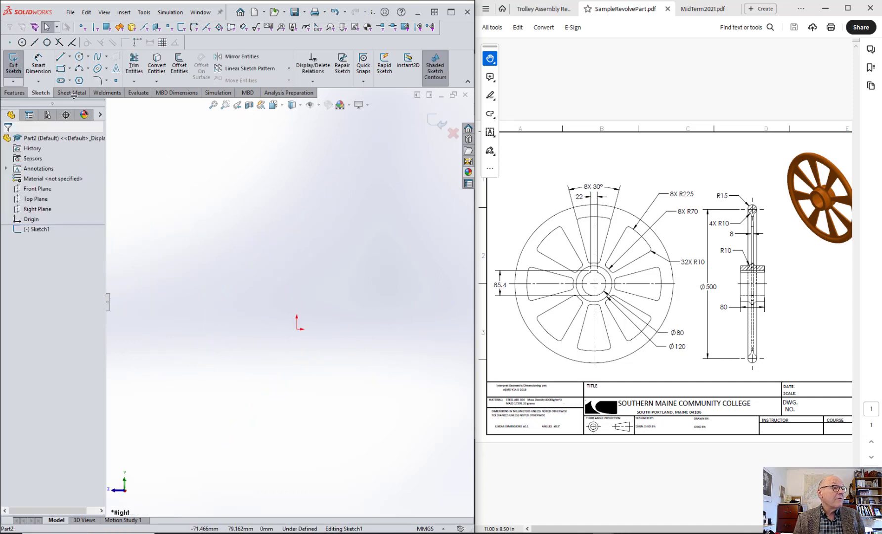
click(69, 57)
click(74, 75)
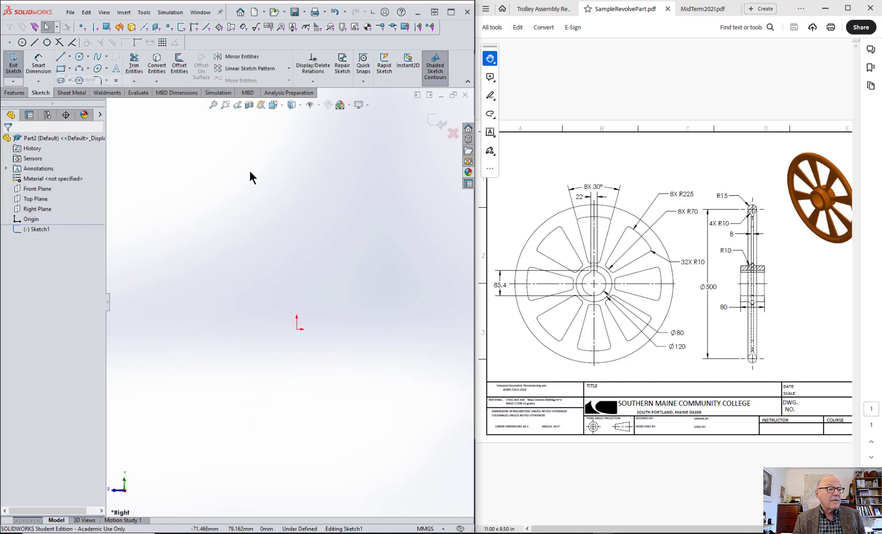
click(297, 196)
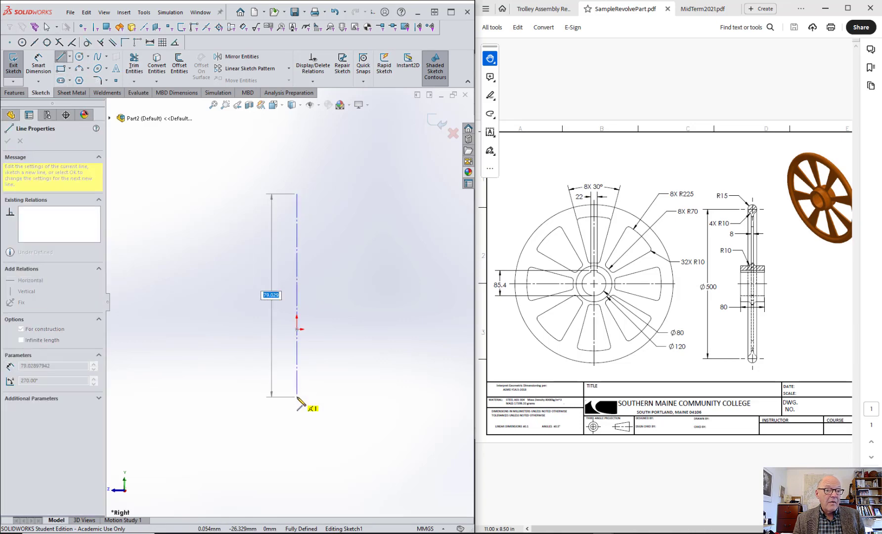
double_click(297, 397)
key(Escape)
scroll(283, 310, down, 2)
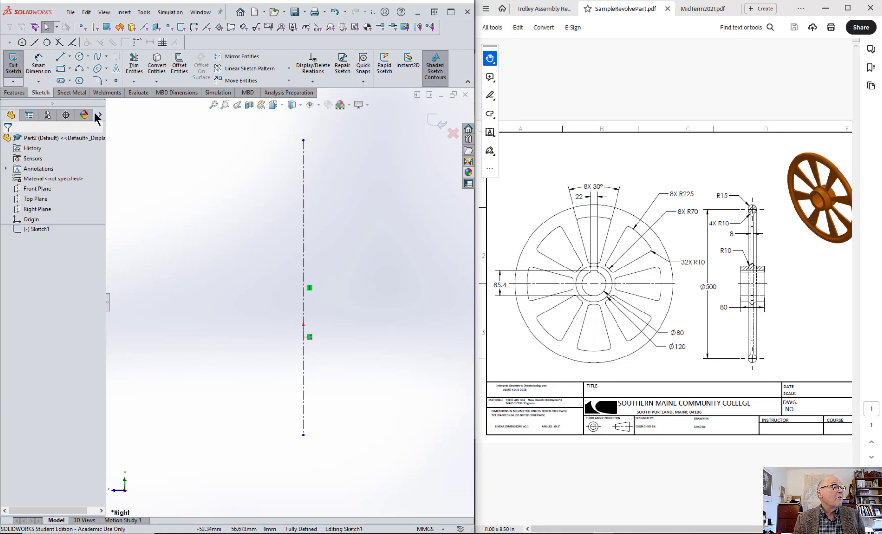
Draw a horizontal centerline crossing the vertical one at the origin.
click(70, 57)
click(64, 79)
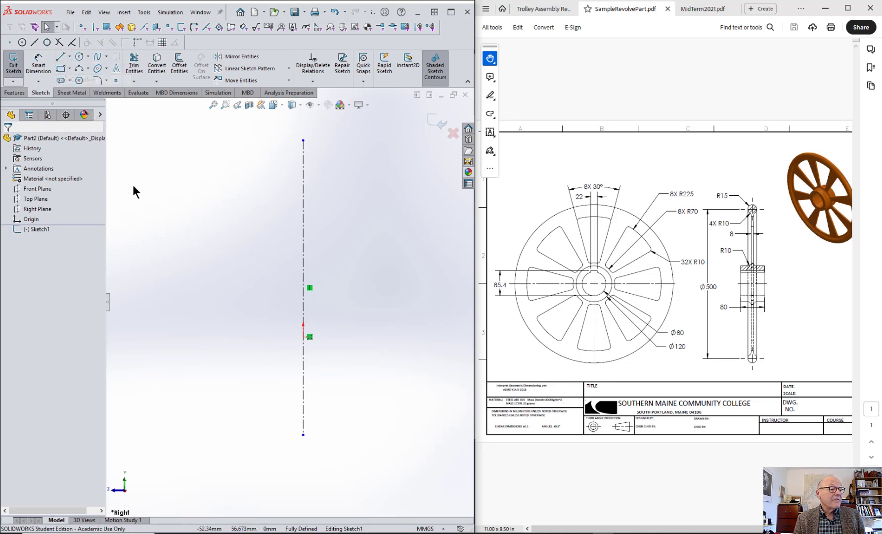
click(177, 337)
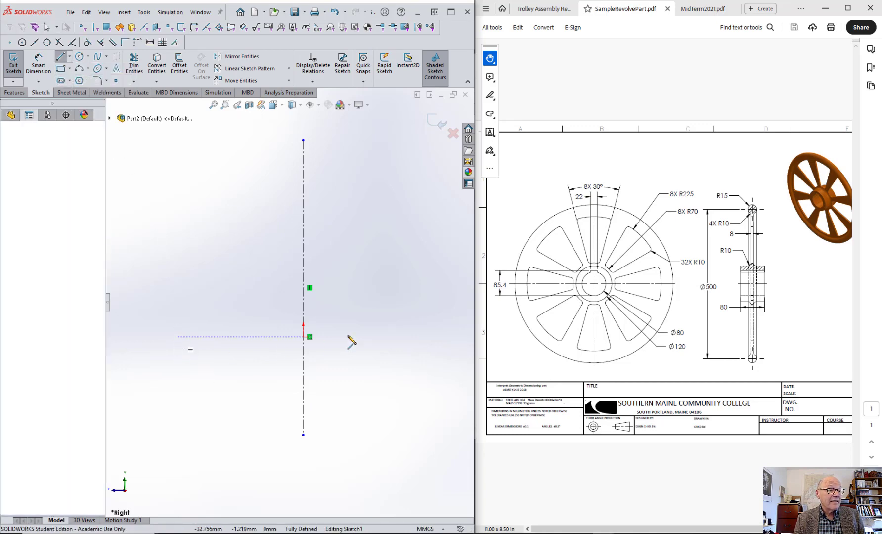
click(412, 340)
key(Escape)
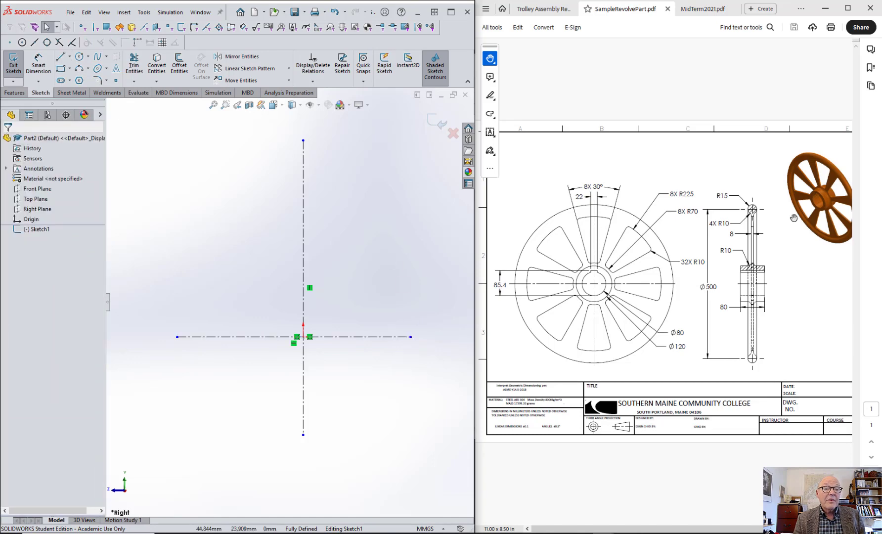
ctrl+scroll(776, 237, up, 3)
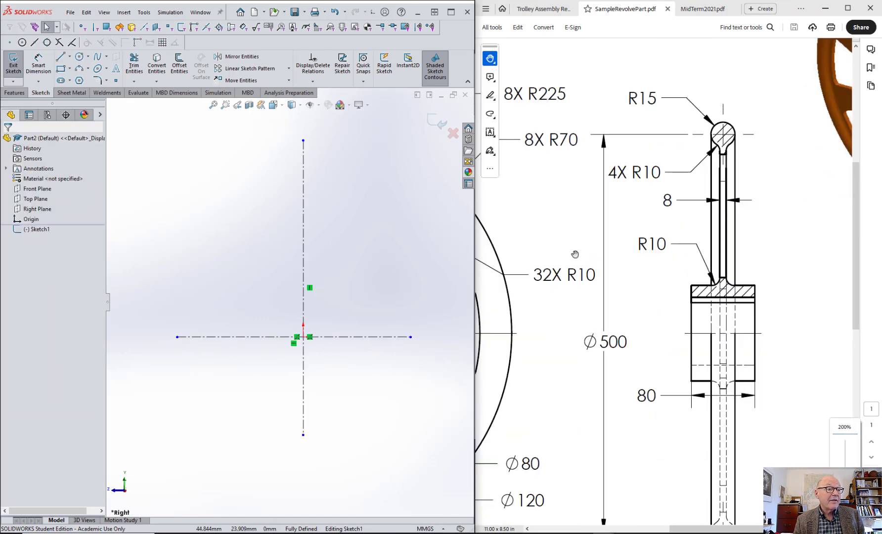
click(80, 56)
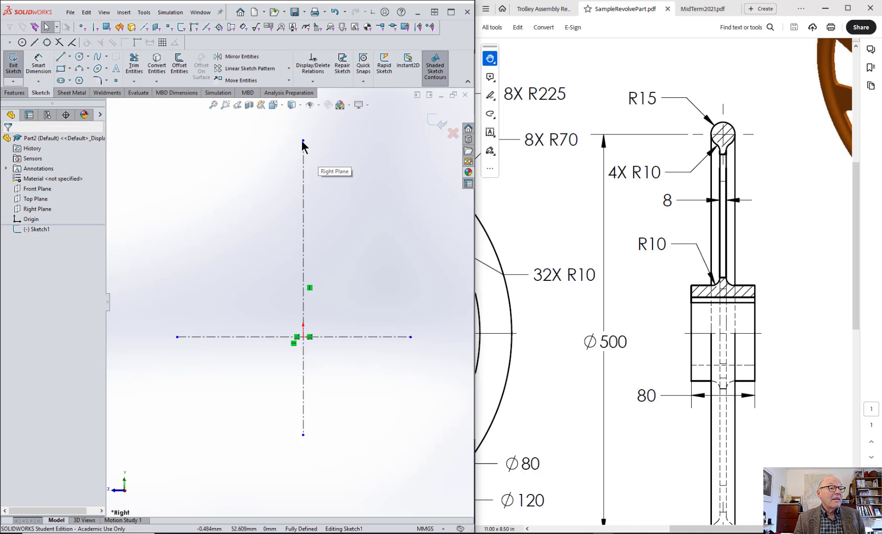
Draw a circle at the vertical centerline's top end and dimension it Ø30.
click(304, 142)
key(Escape)
click(79, 57)
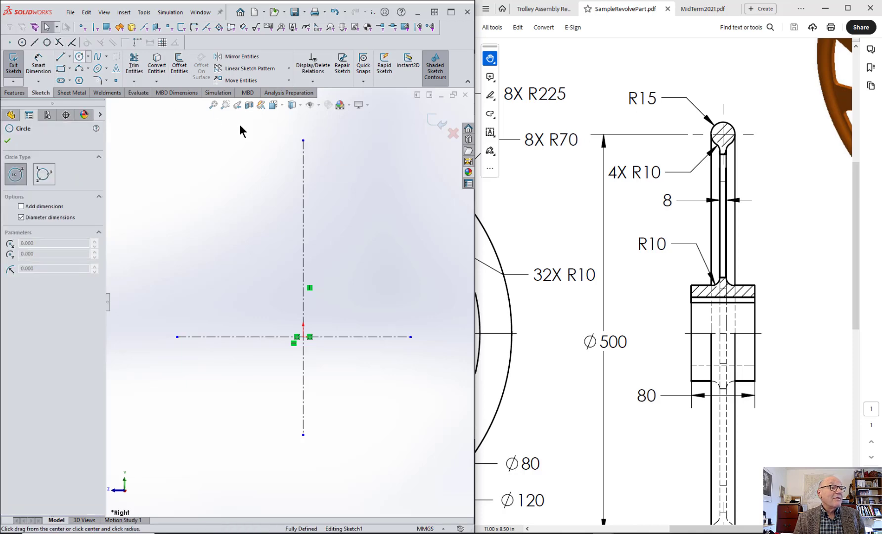
click(303, 141)
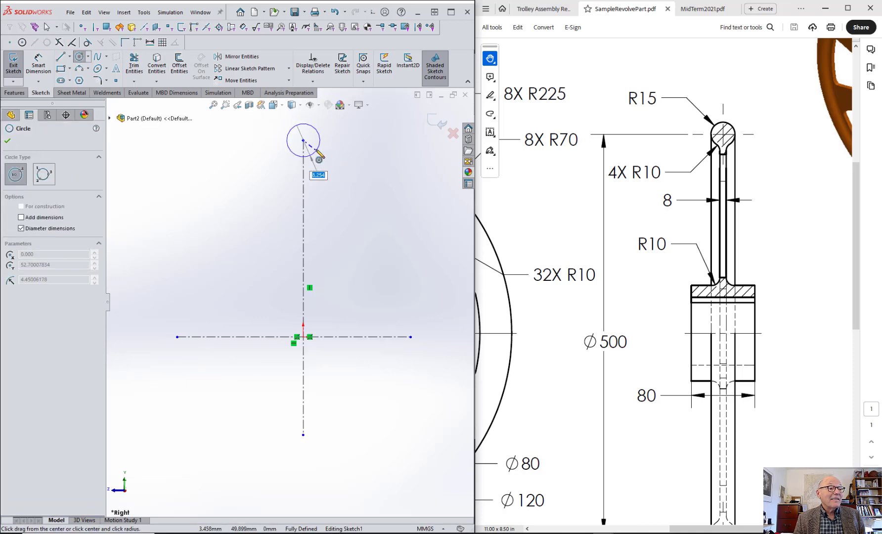
click(315, 150)
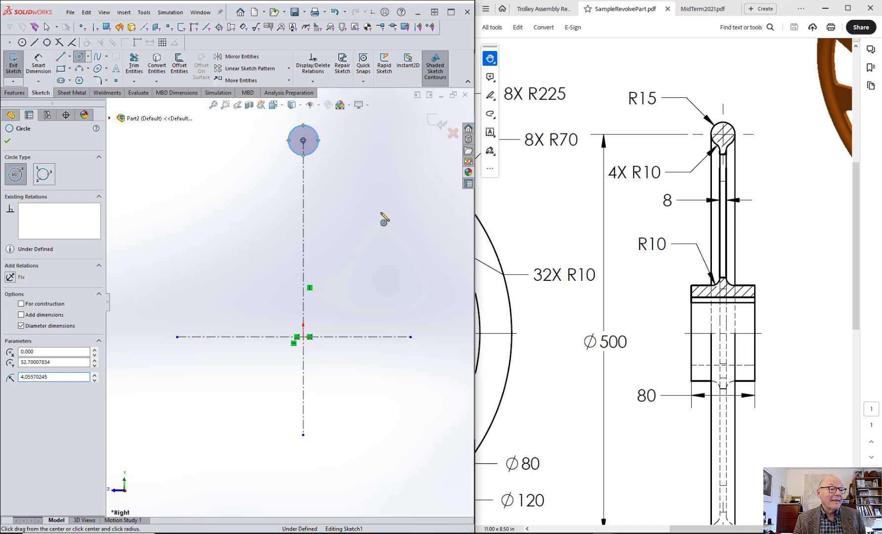
right_drag(384, 218, 388, 157)
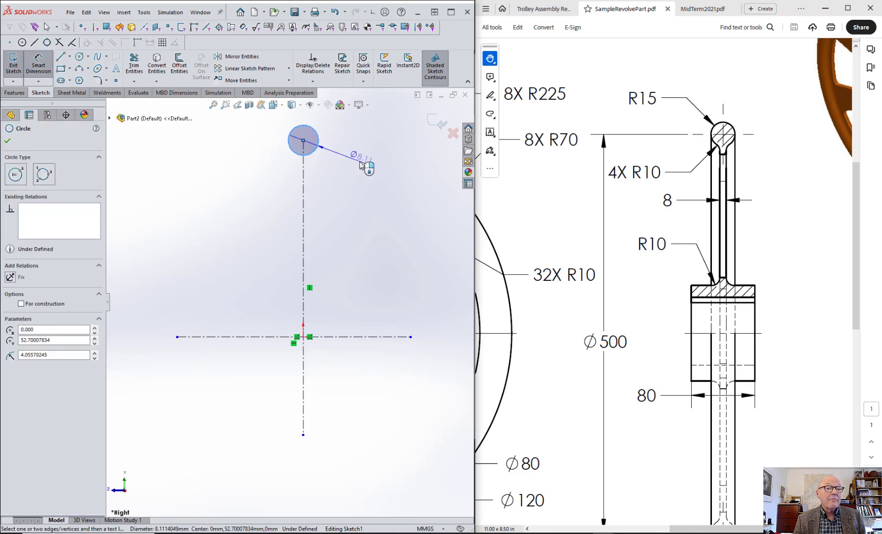
click(360, 165)
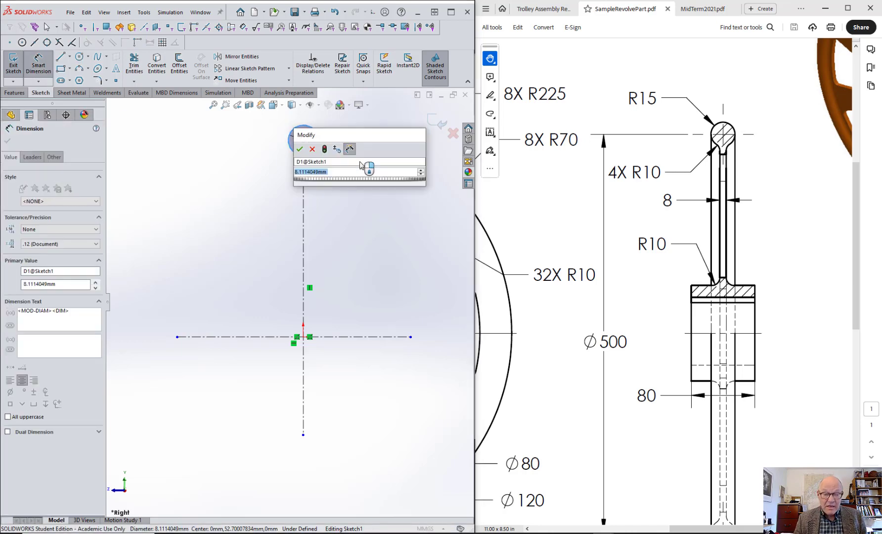
text(30)
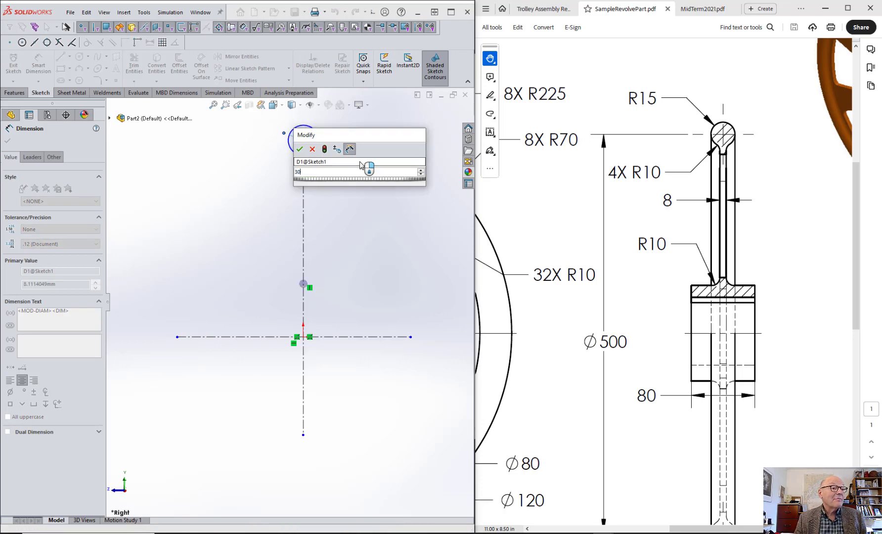
key(Return)
key(Escape)
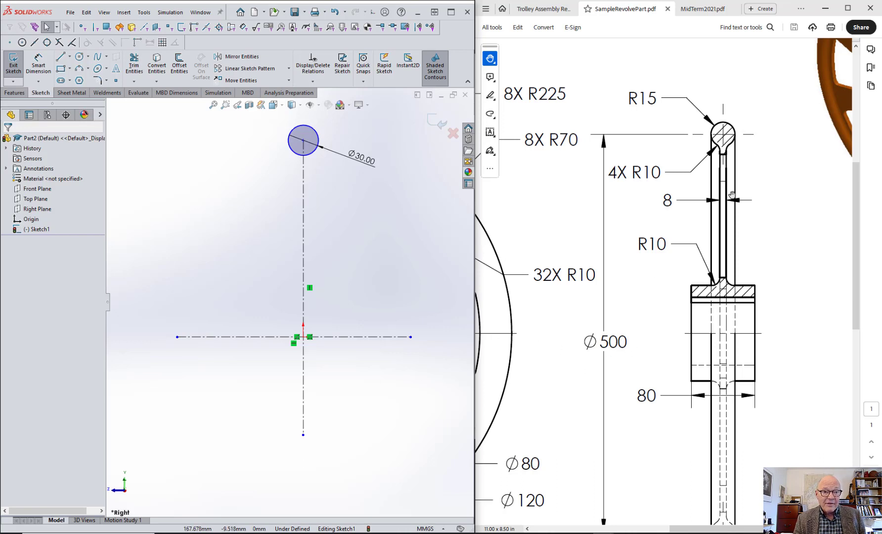
Dimension the circle centre to the horizontal centerline as diameter 500.
right_drag(205, 289, 216, 202)
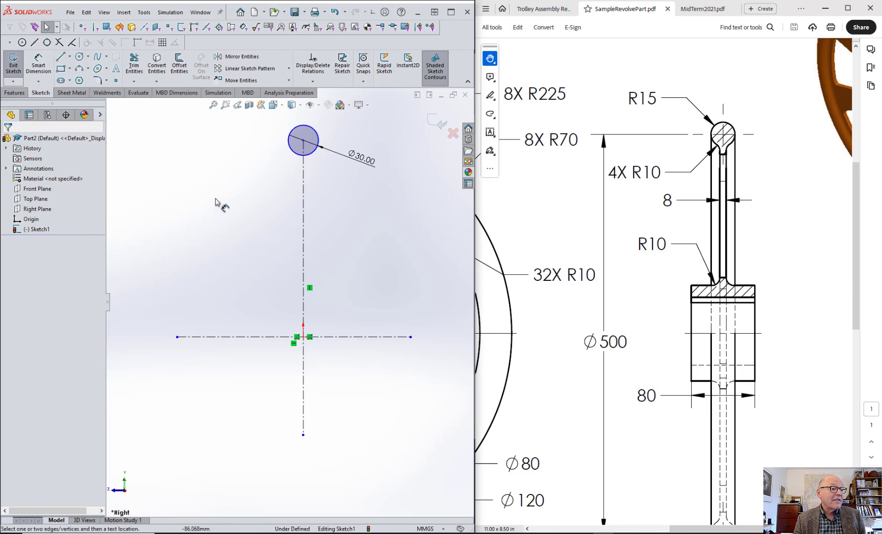
click(303, 141)
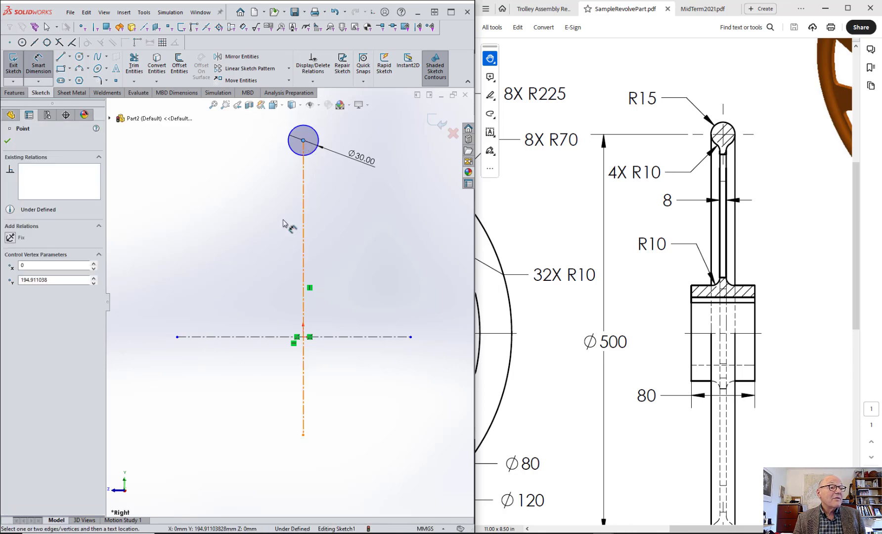
click(273, 337)
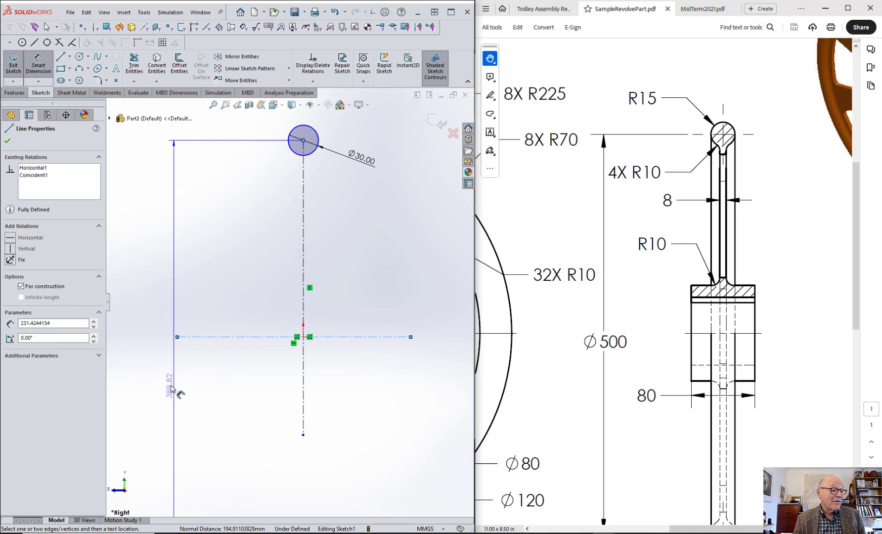
click(139, 378)
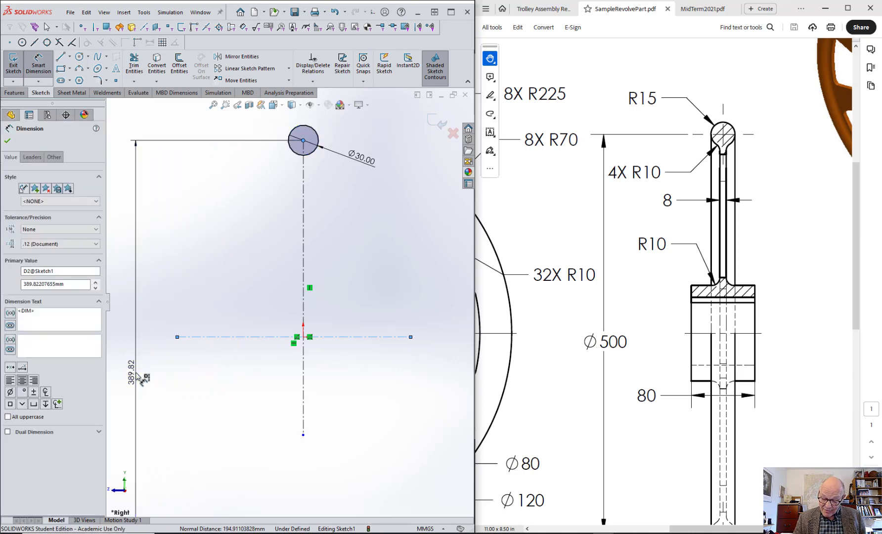
text(500)
key(Return)
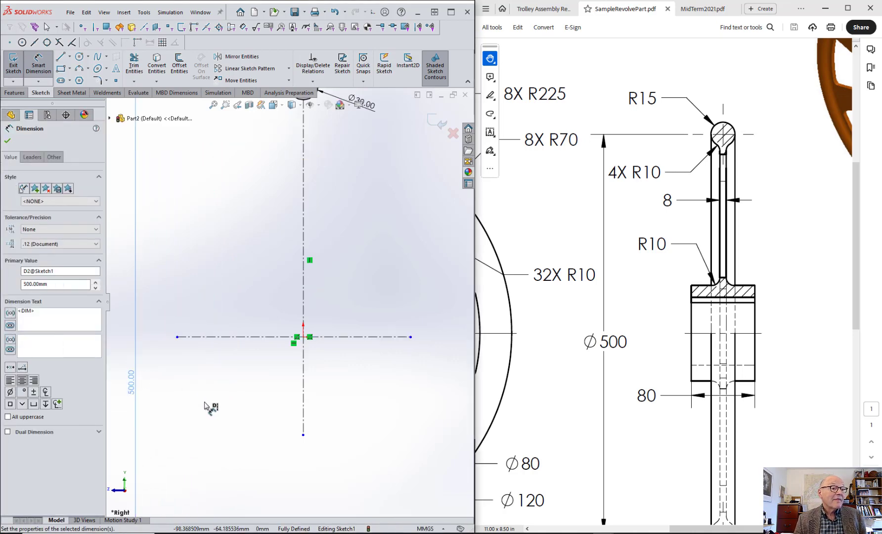
scroll(287, 366, up, 3)
scroll(338, 236, down, 2)
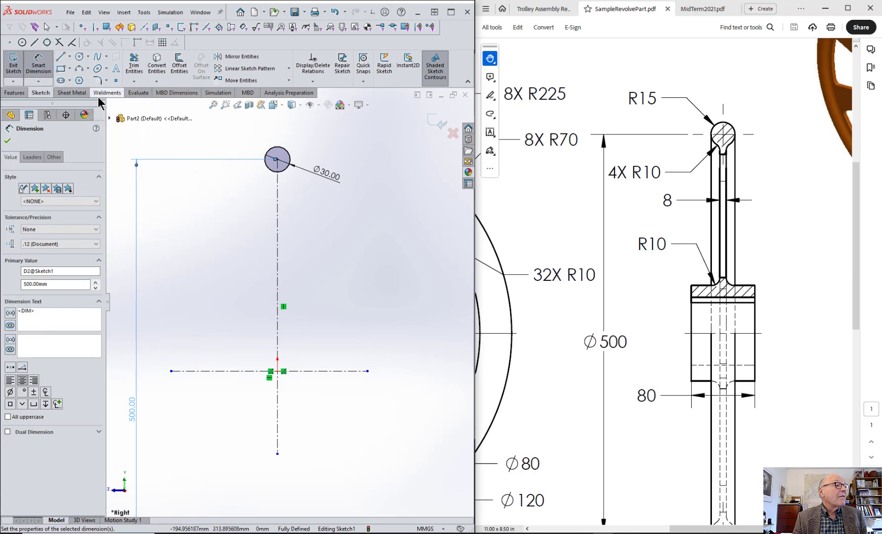
Draw the half profile: hub edges, a tangent arc, and a vertical line up to the circle.
click(62, 55)
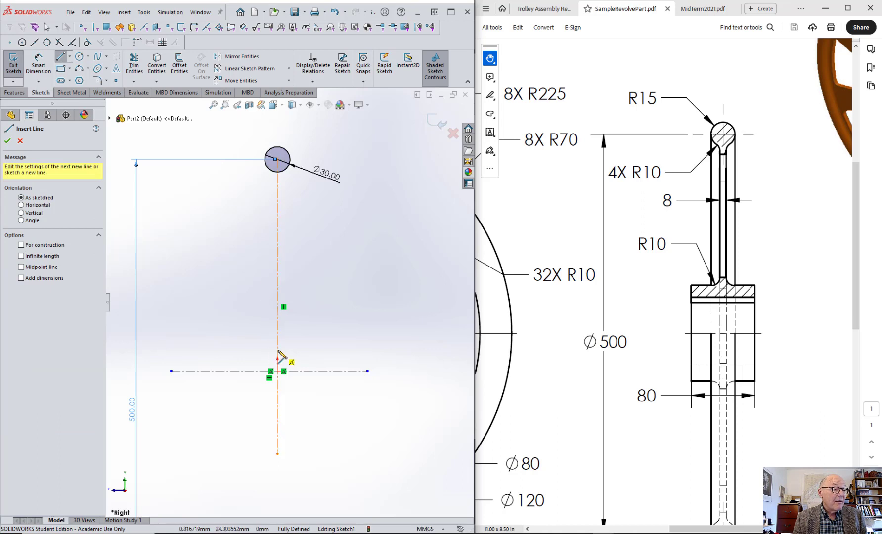
click(278, 334)
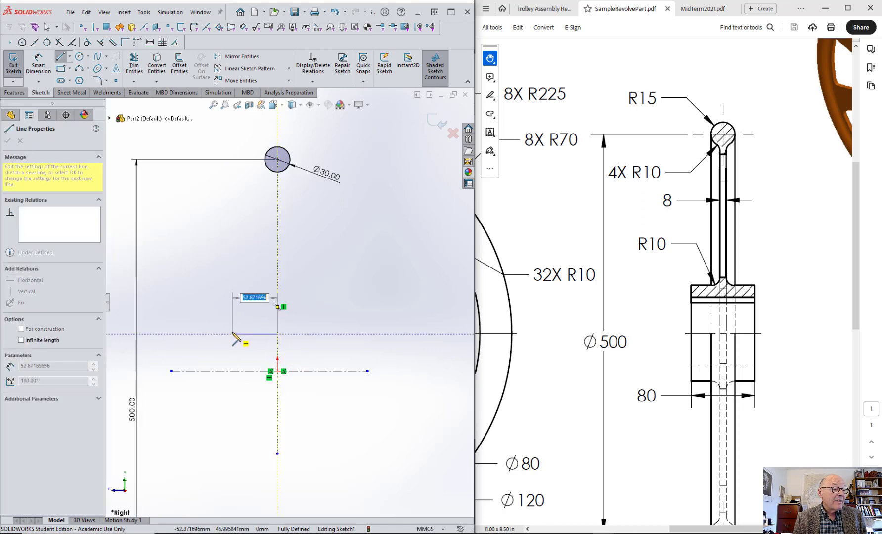
click(228, 334)
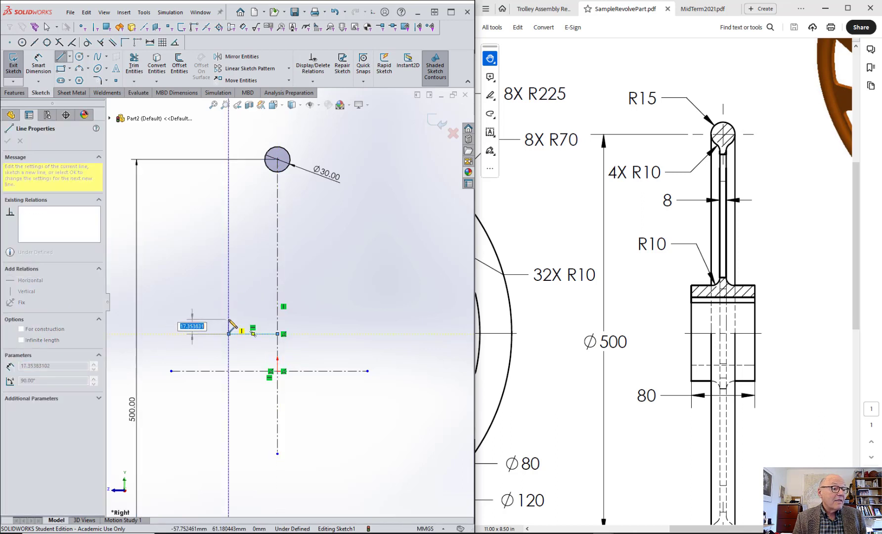
click(229, 319)
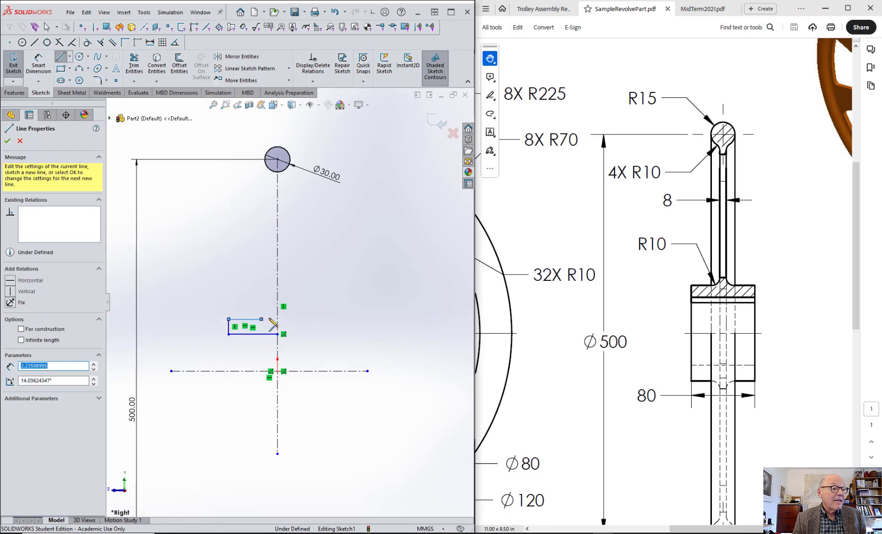
click(261, 319)
key(a)
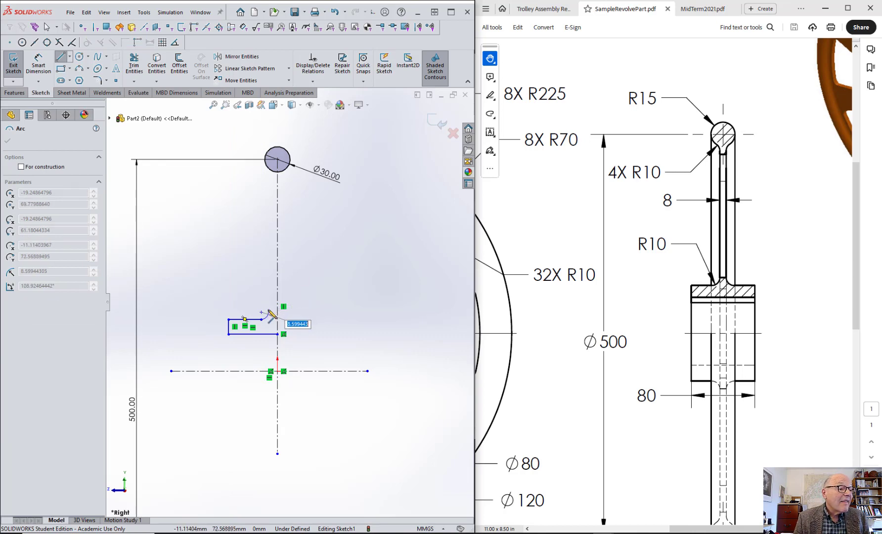
click(268, 311)
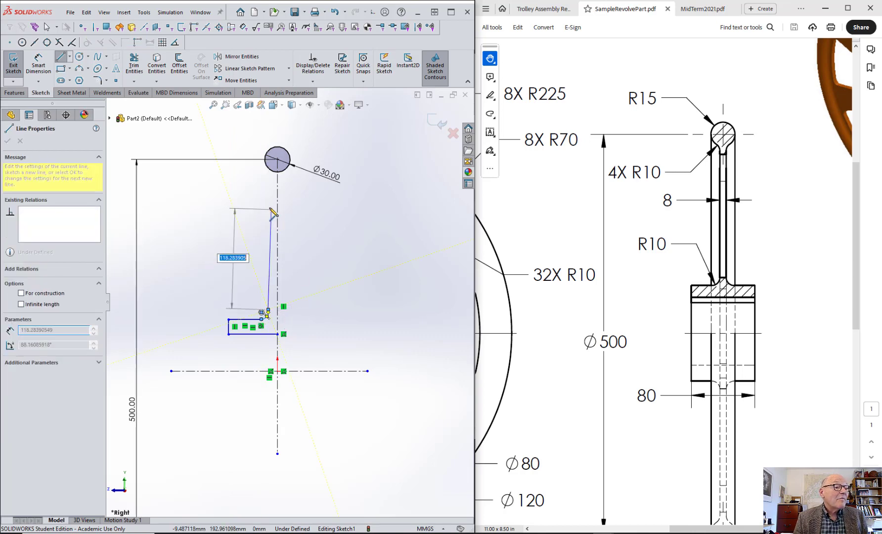
double_click(268, 161)
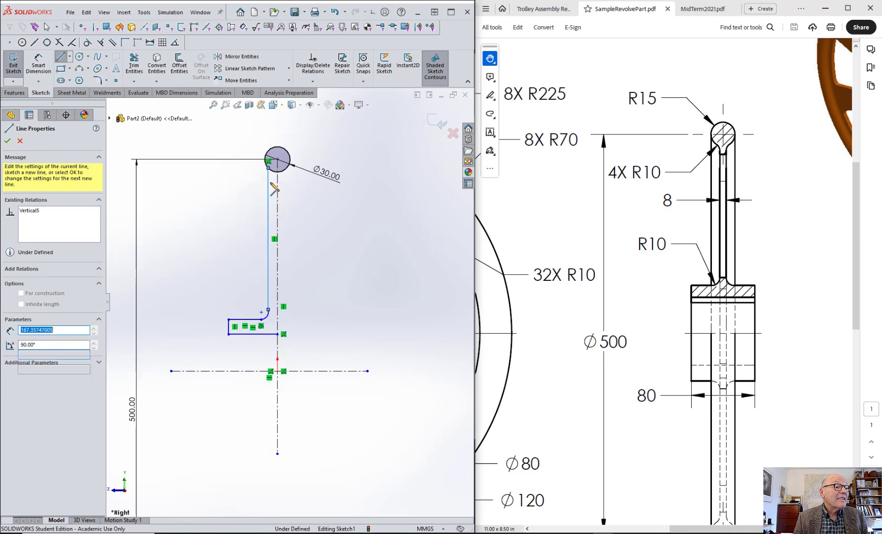
key(Escape)
scroll(277, 304, down, 5)
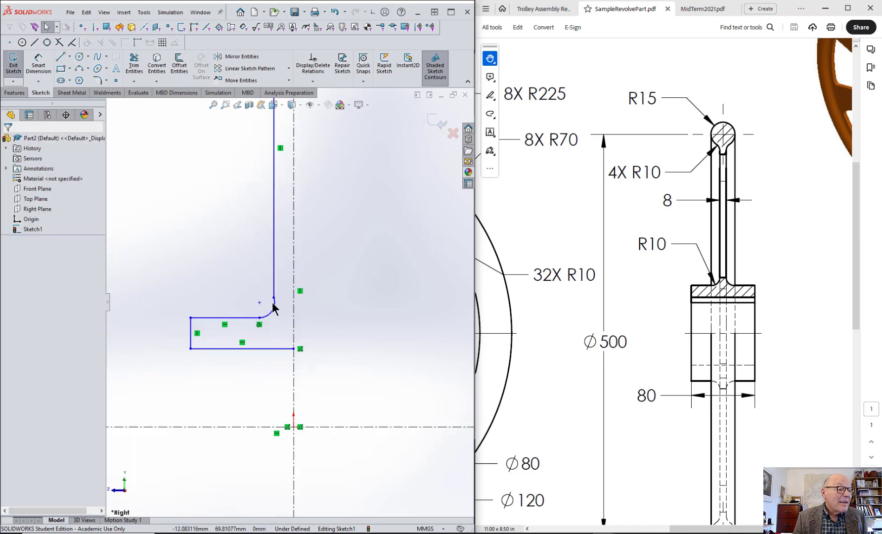
Add a Tangent relation between the corner arc and the vertical line.
click(274, 304)
ctrl+click(273, 281)
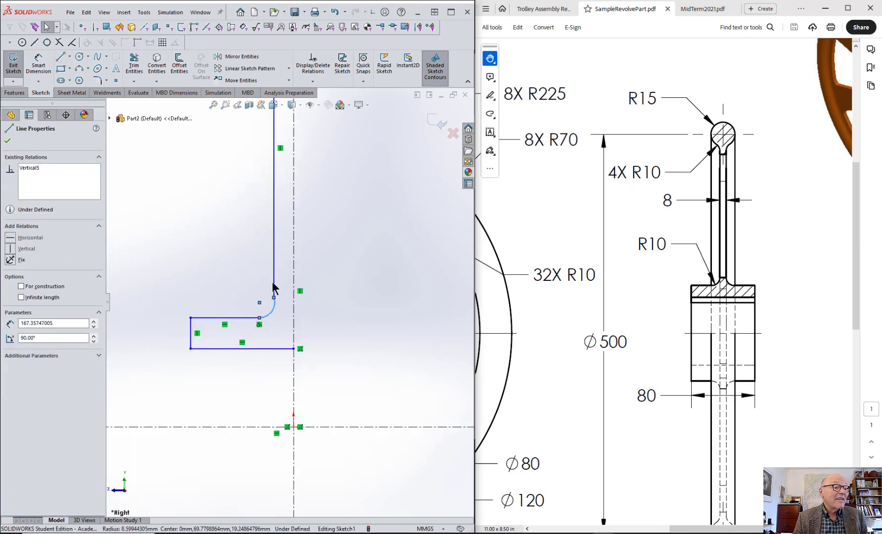
click(300, 241)
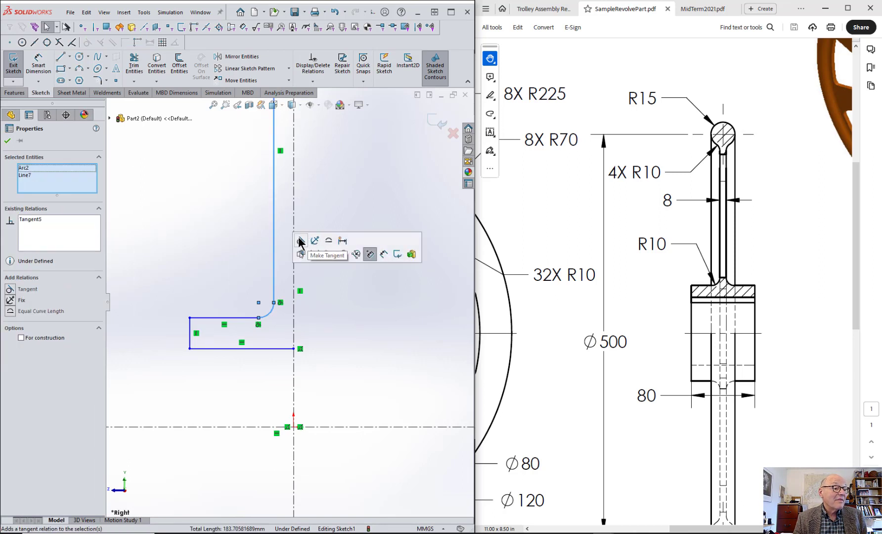
click(285, 324)
scroll(291, 316, up, 5)
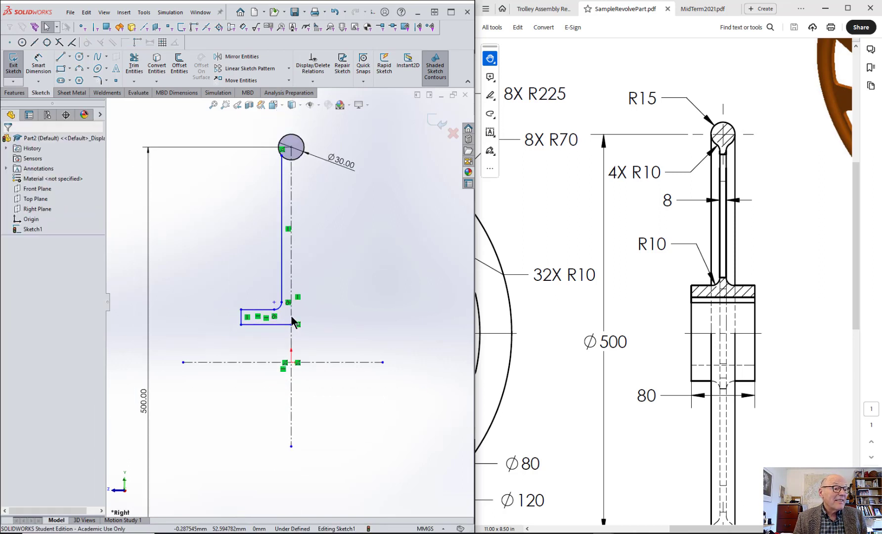
scroll(277, 168, down, 4)
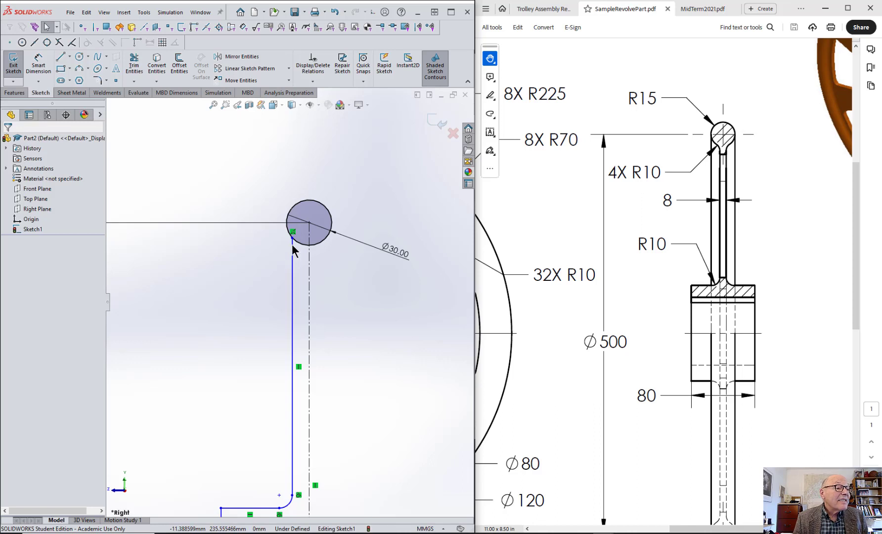
scroll(311, 303, up, 3)
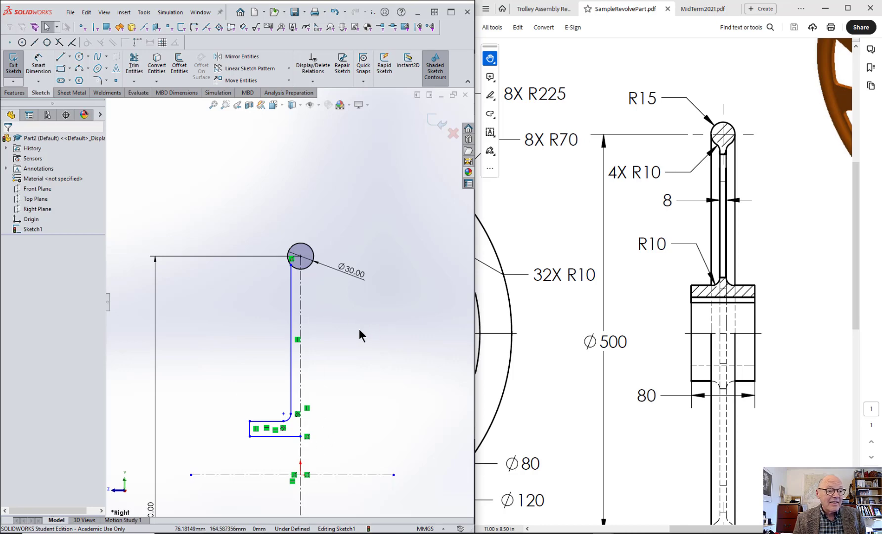
Mirror the profile lines and arc about the vertical centerline.
click(233, 57)
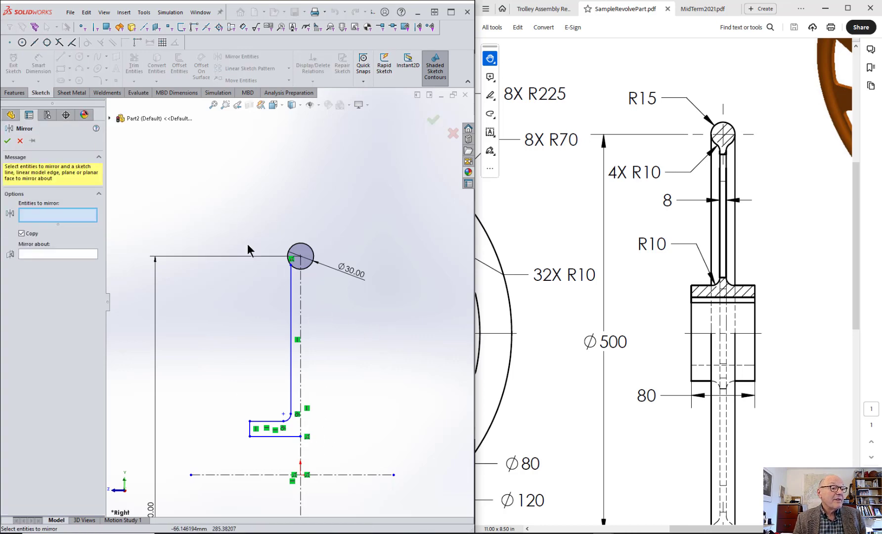
mouse_move(250, 253)
mouse_down()
mouse_move(269, 396)
mouse_move(324, 467)
mouse_move(318, 459)
mouse_up()
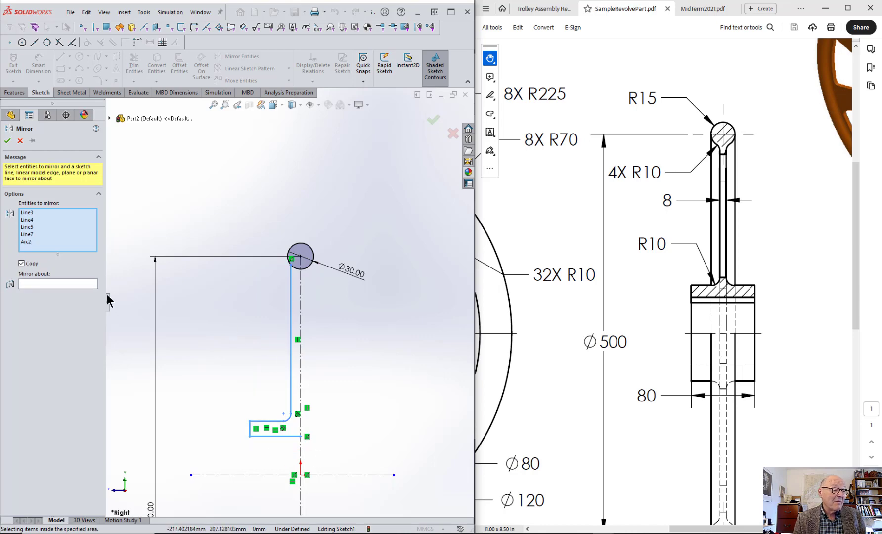
click(56, 284)
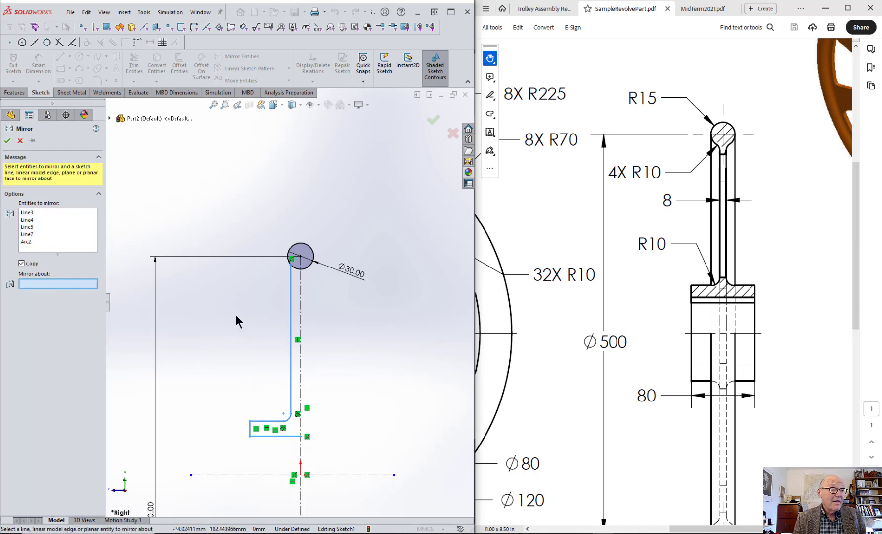
click(300, 312)
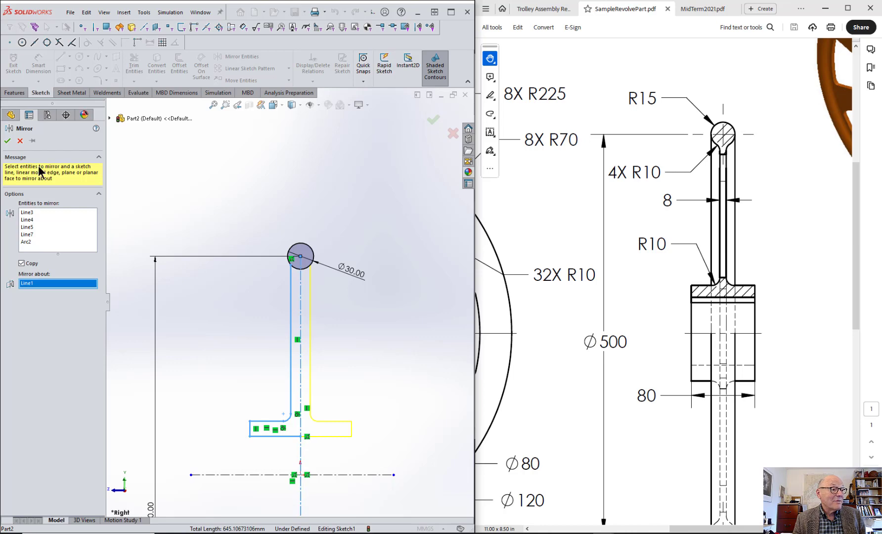
click(8, 141)
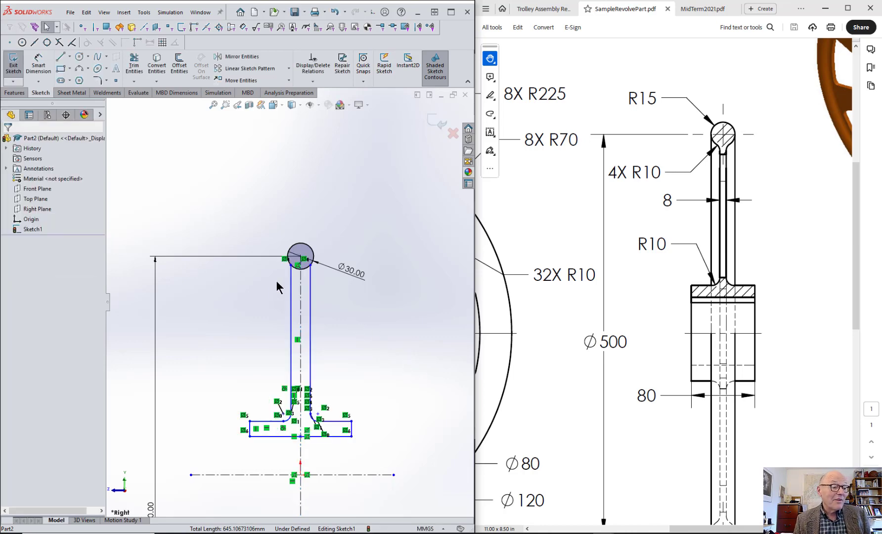
scroll(298, 288, down, 4)
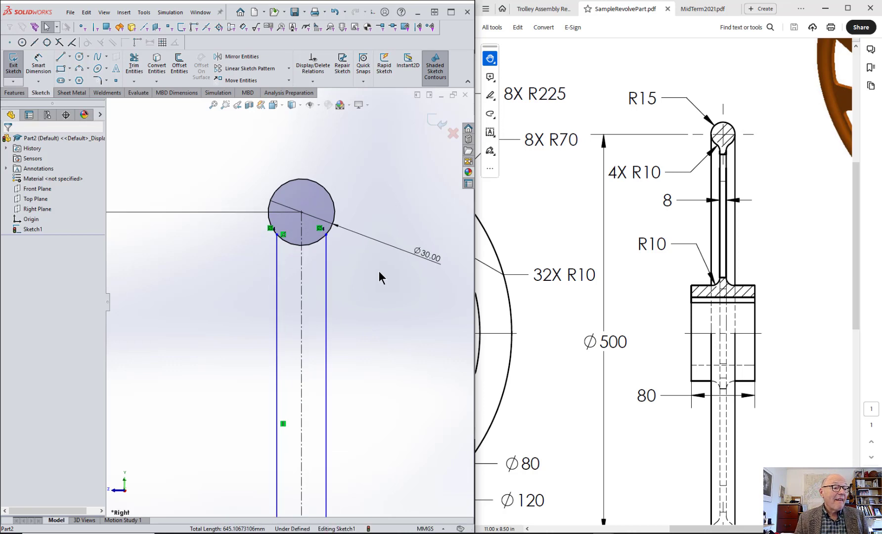
Power-trim the circle arc between the two shaft lines so rim and shaft form one closed profile.
right_drag(365, 357, 342, 391)
mouse_move(310, 258)
mouse_down()
mouse_move(311, 234)
mouse_move(293, 240)
mouse_move(314, 268)
mouse_up()
scroll(289, 312, up, 2)
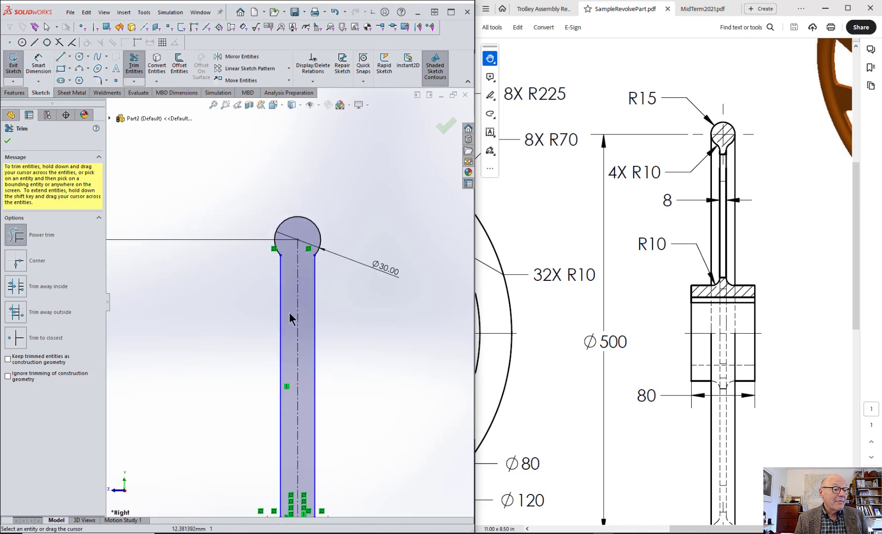
key(Escape)
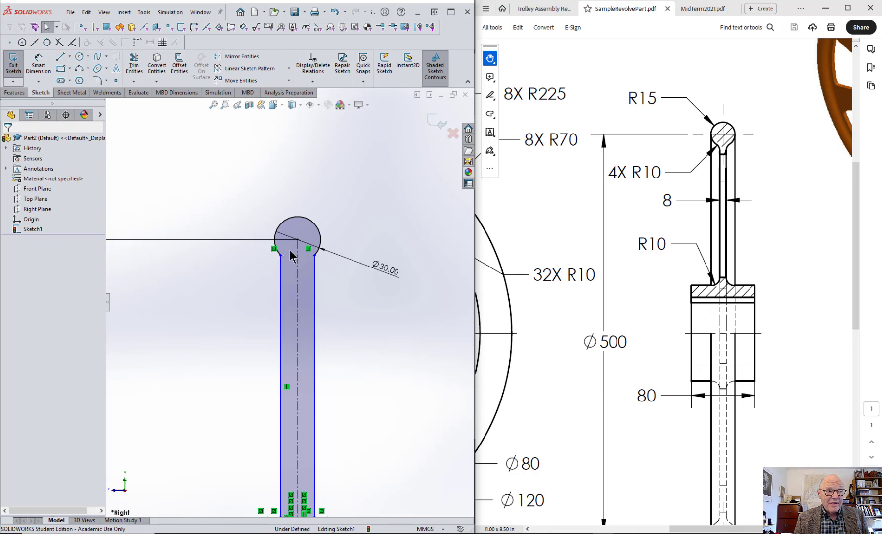
click(99, 80)
Fillet both corners where the shaft lines meet the Ø30 circle with a 10 mm radius.
click(280, 279)
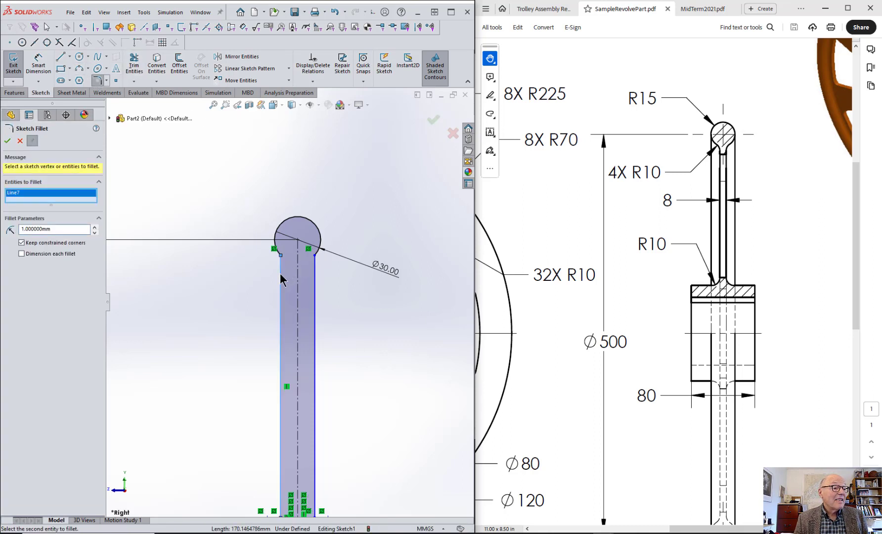
click(280, 256)
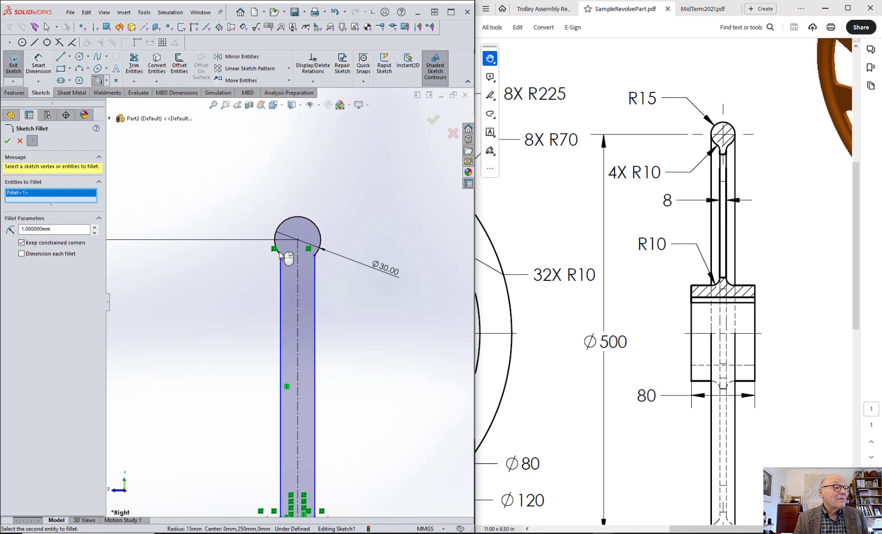
scroll(182, 201, down, 1)
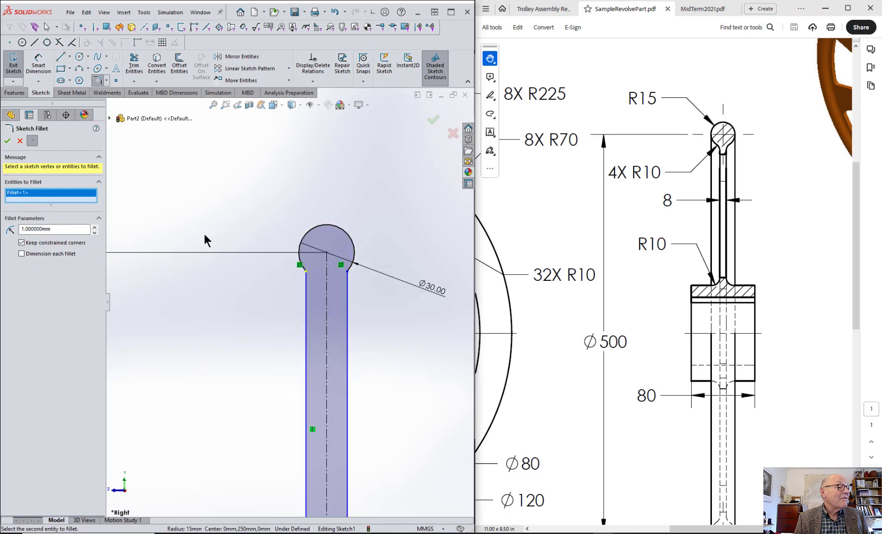
click(300, 259)
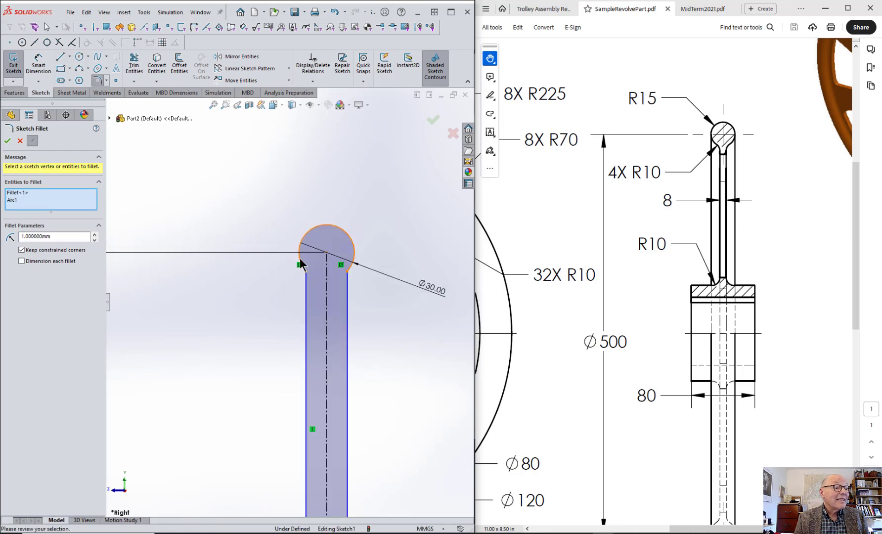
click(304, 289)
click(306, 295)
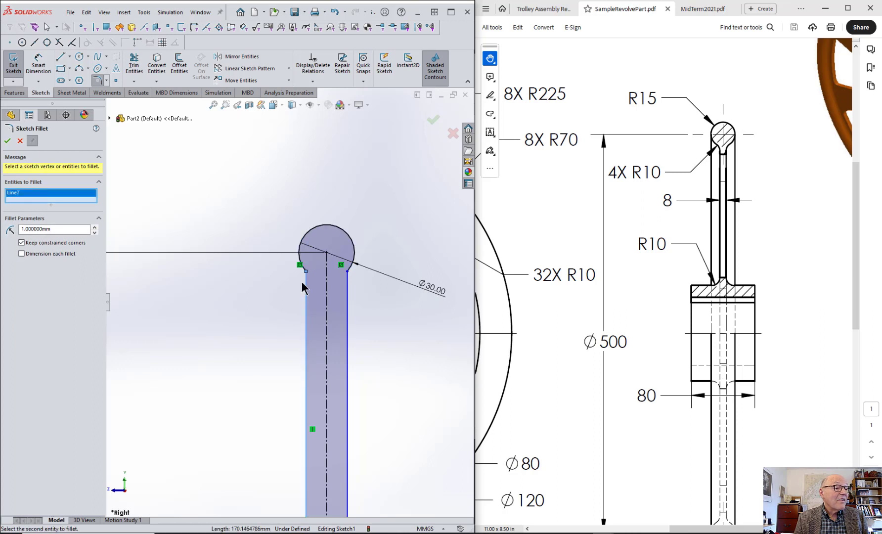
double_click(53, 228)
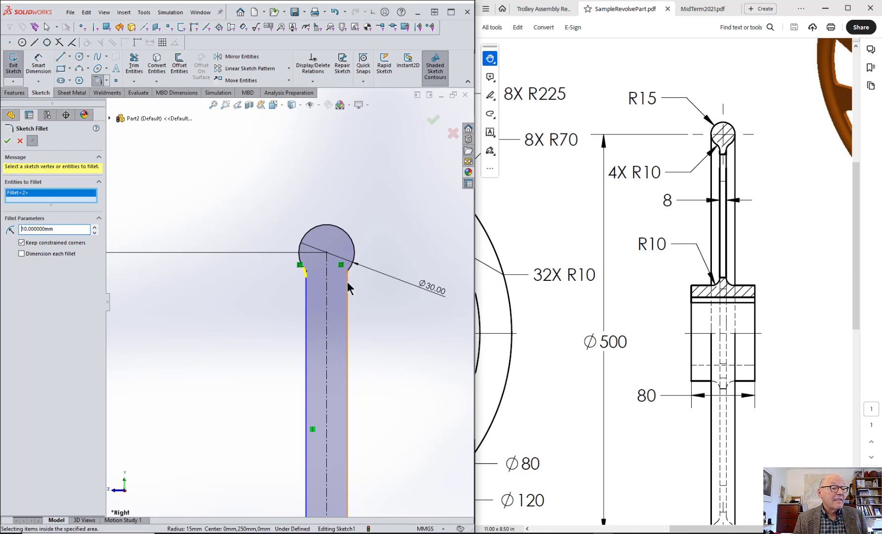
click(347, 266)
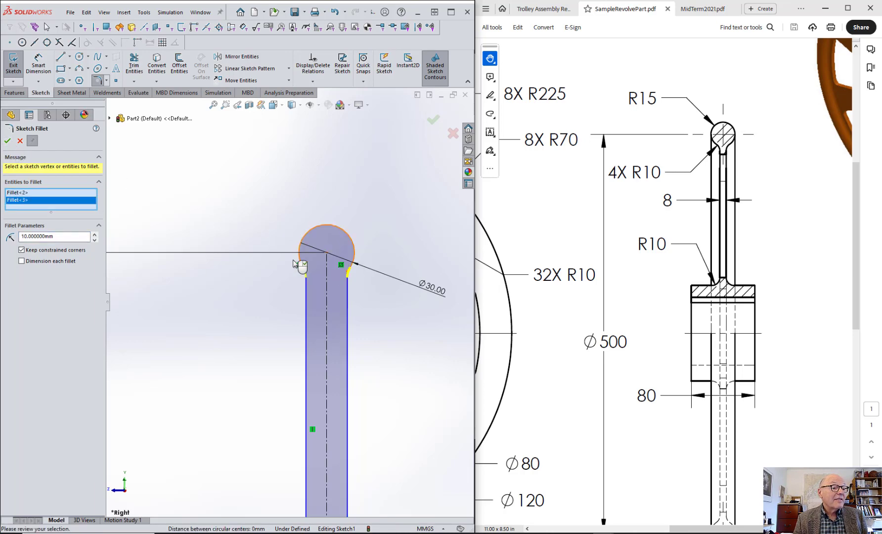
click(8, 141)
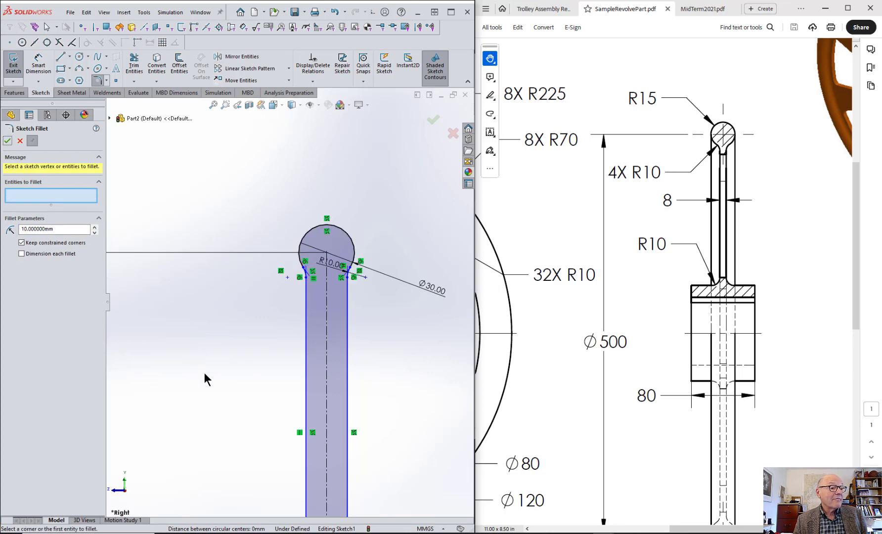
scroll(203, 370, up, 5)
key(d)
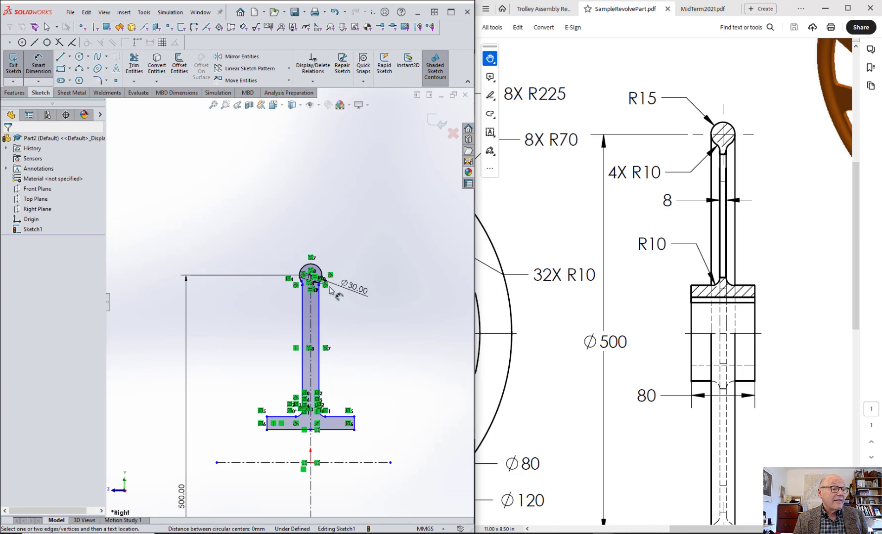
Dimension the shaft width as 8 mm and the lower fillet arc as R10.
click(303, 317)
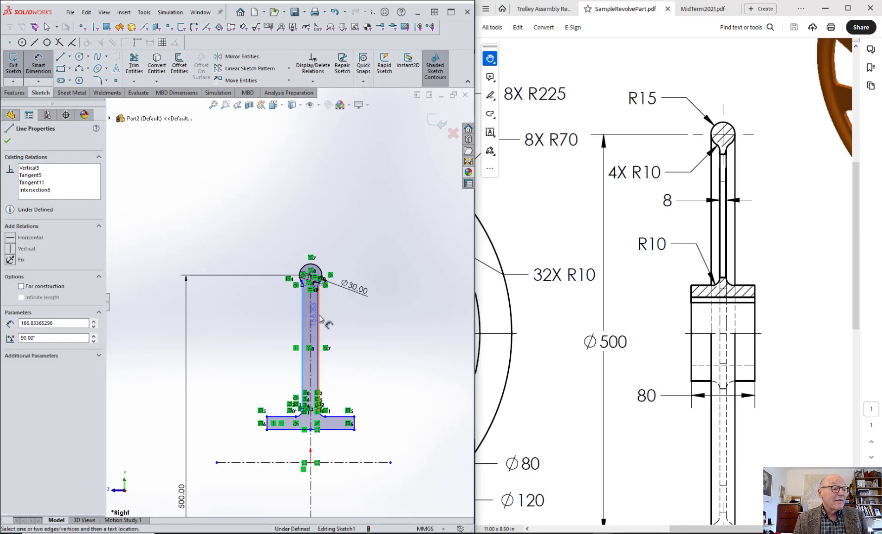
click(350, 320)
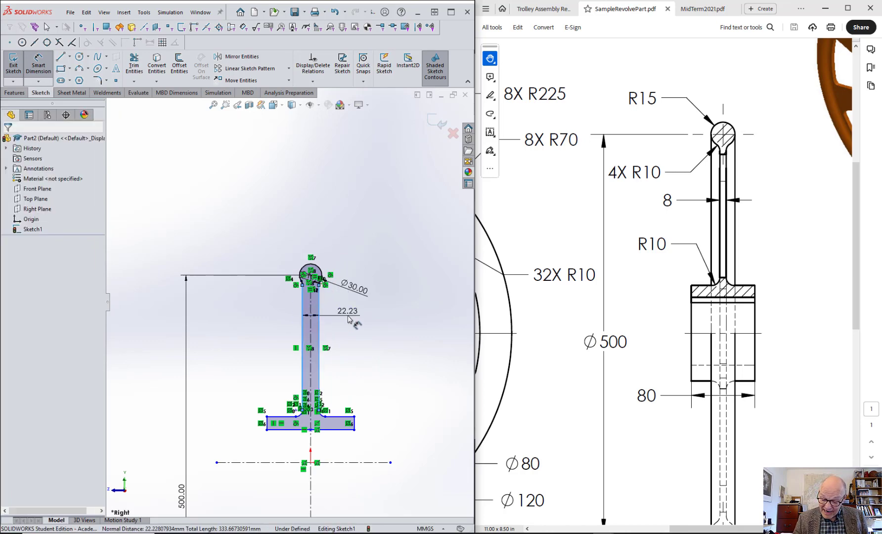
text(8)
key(Return)
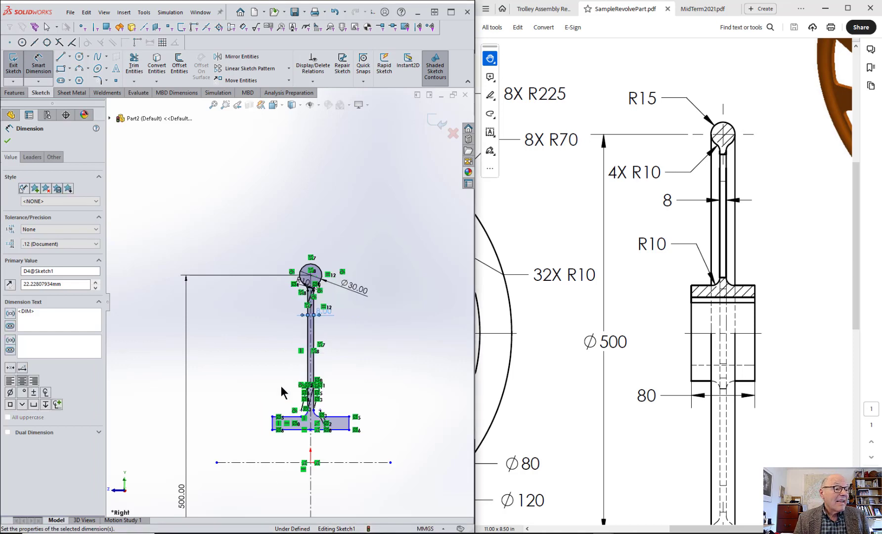
scroll(281, 392, down, 3)
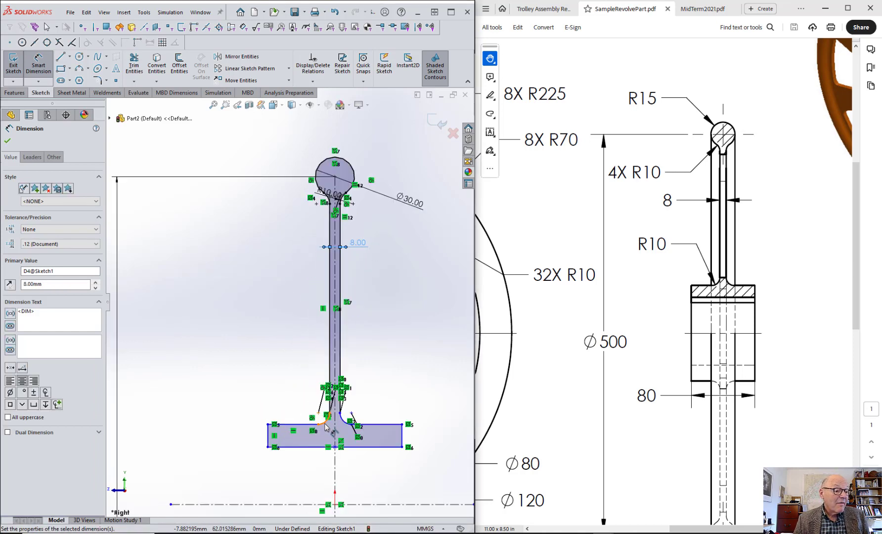
click(288, 388)
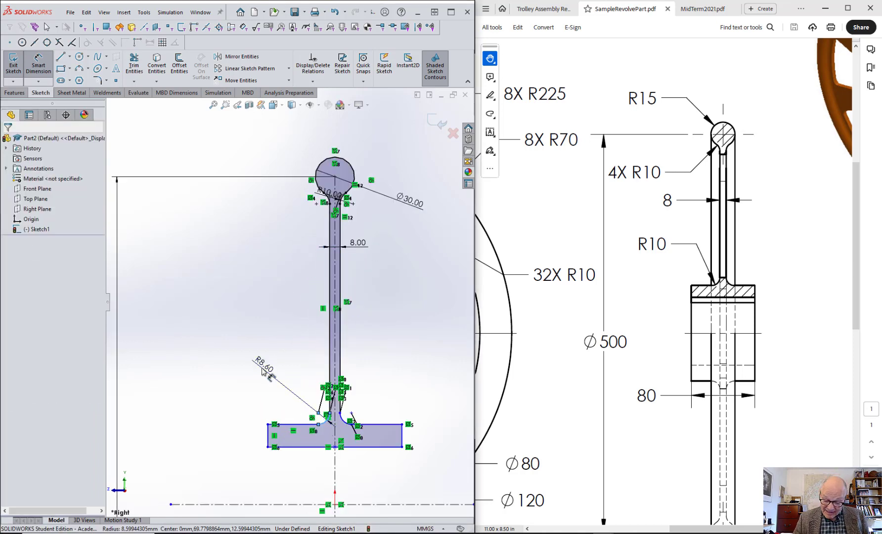
click(263, 371)
text(10)
key(Return)
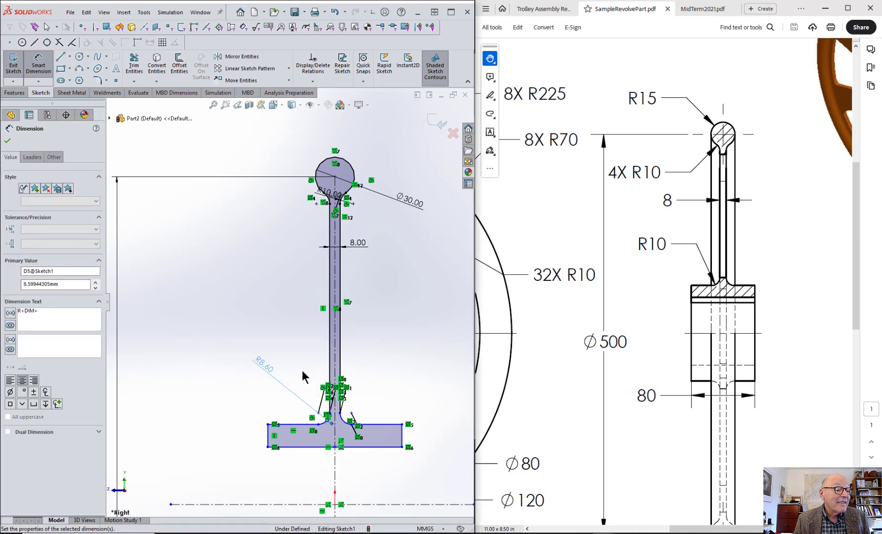
scroll(342, 451, down, 2)
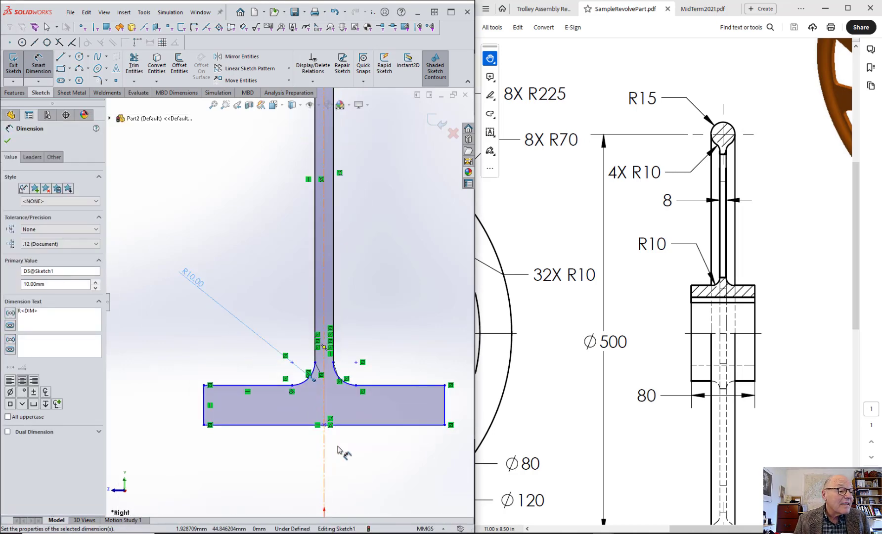
scroll(339, 450, up, 3)
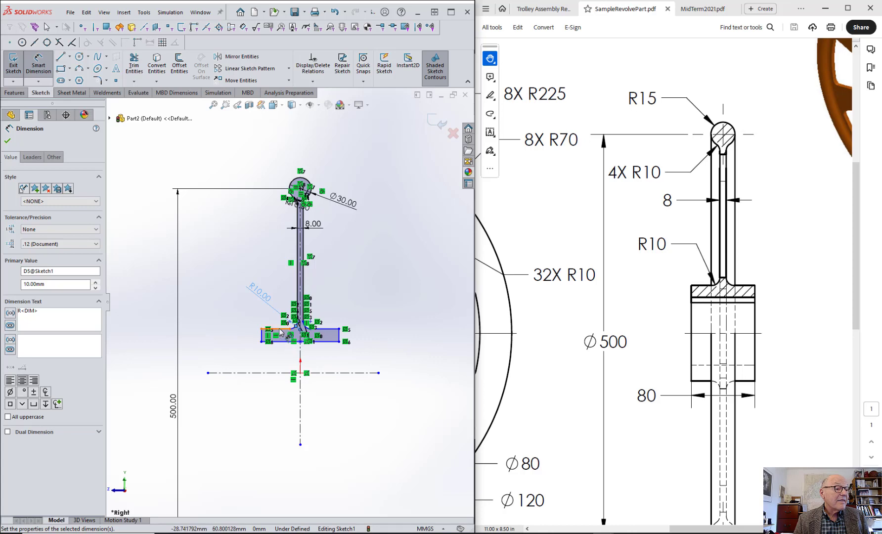
Dimension the base's top edge 120 mm and its bottom edge 80 mm from the centerline.
click(280, 329)
click(267, 373)
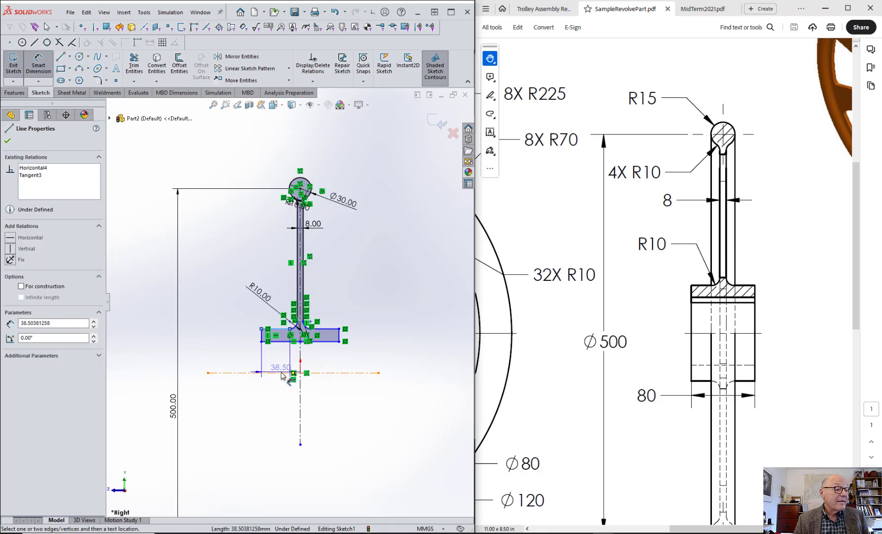
click(213, 399)
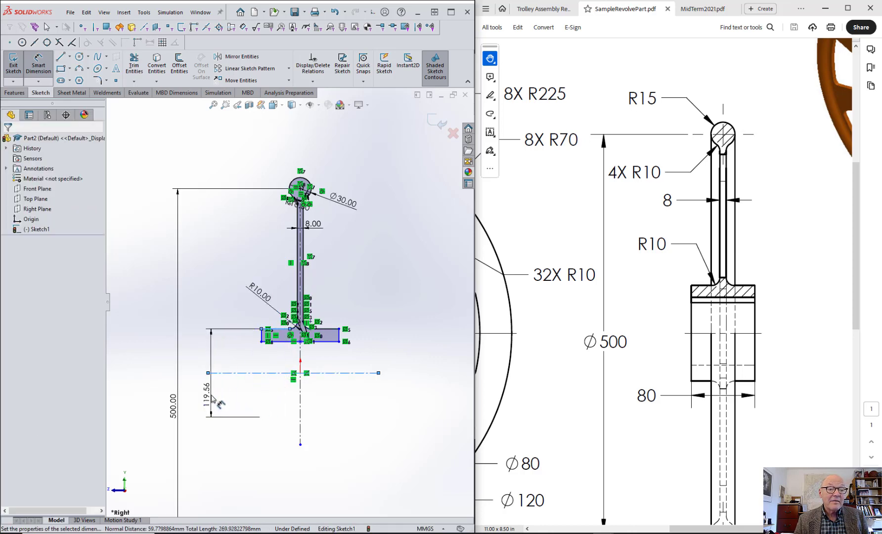
text(120)
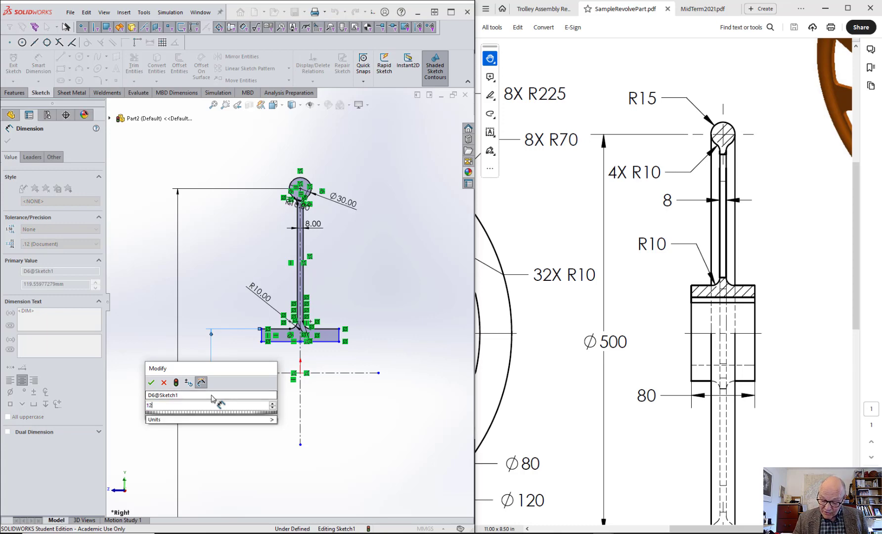
key(Return)
drag(629, 428, 818, 383)
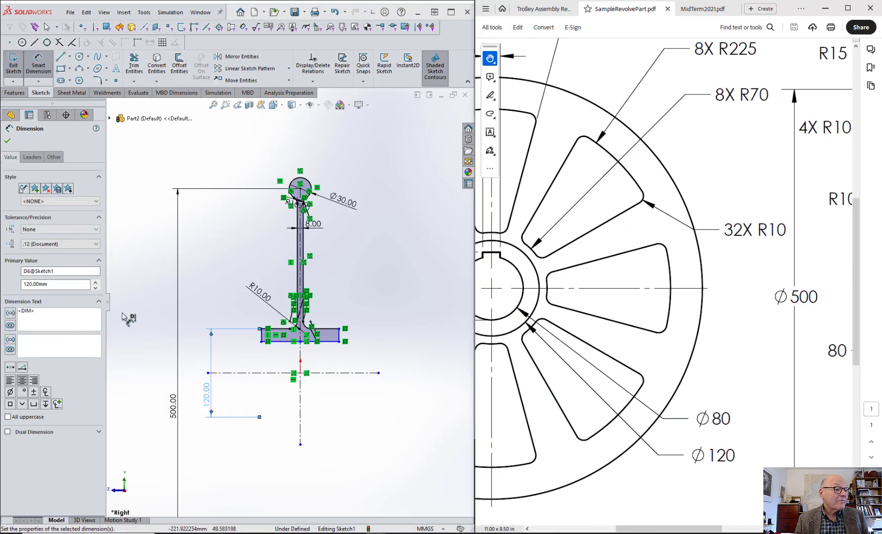
click(279, 341)
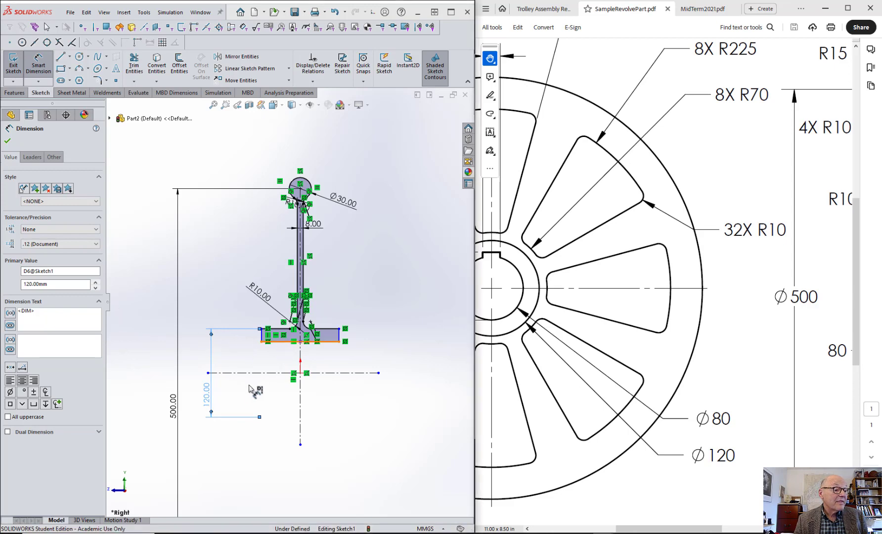
click(235, 373)
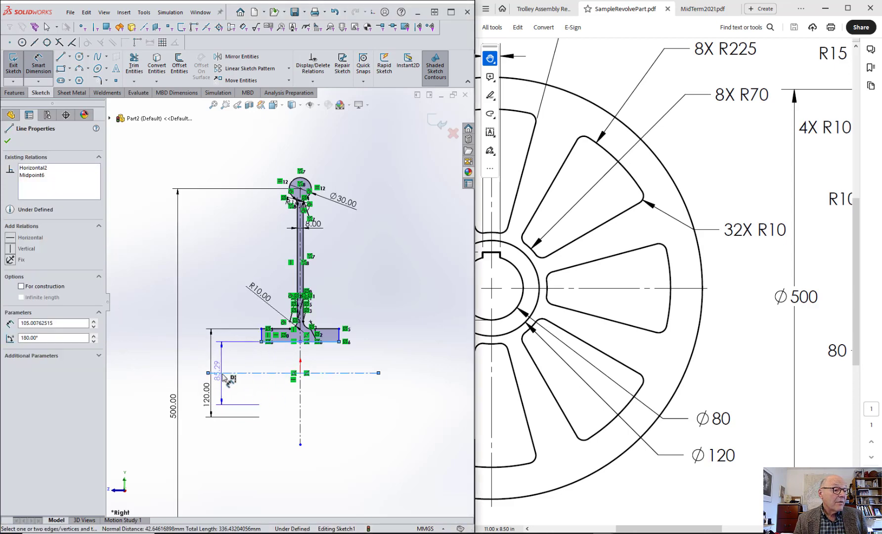
click(236, 392)
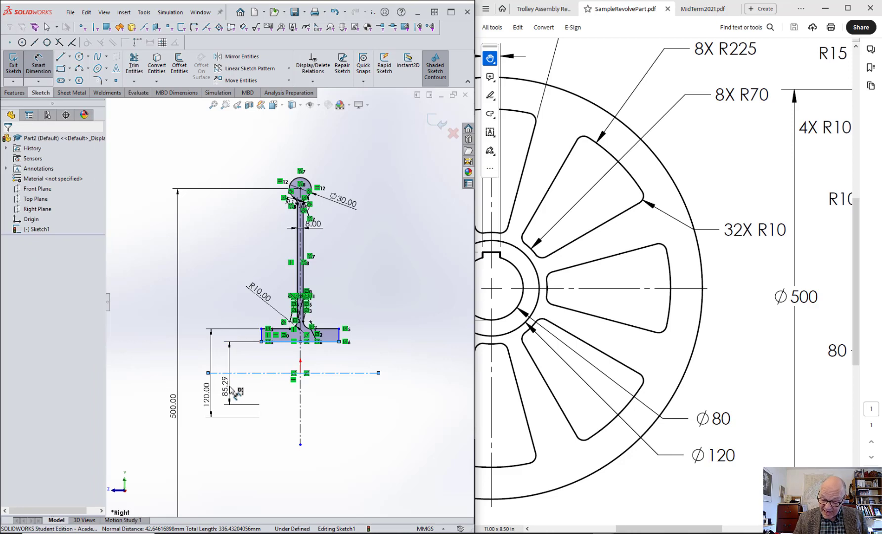
text(80)
key(Return)
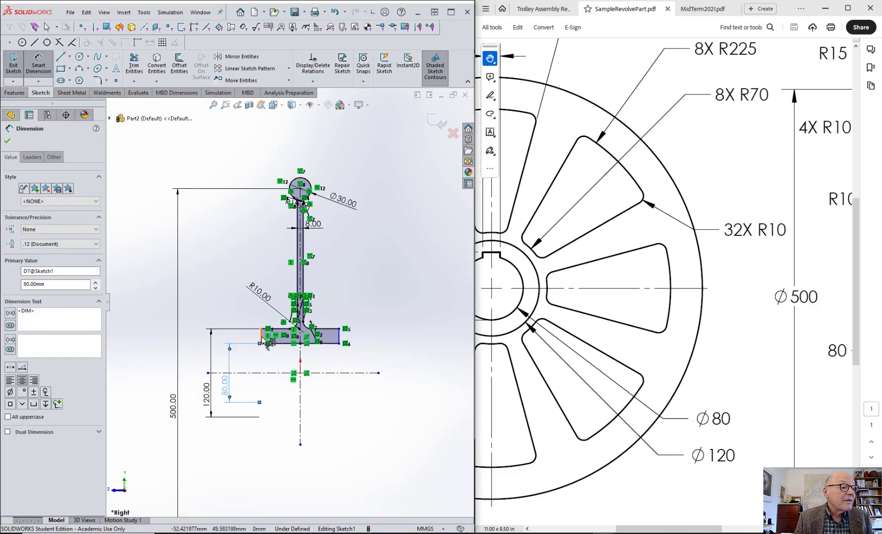
Dimension the hub width as 80 mm, leaving the sketch fully defined.
click(340, 338)
click(340, 334)
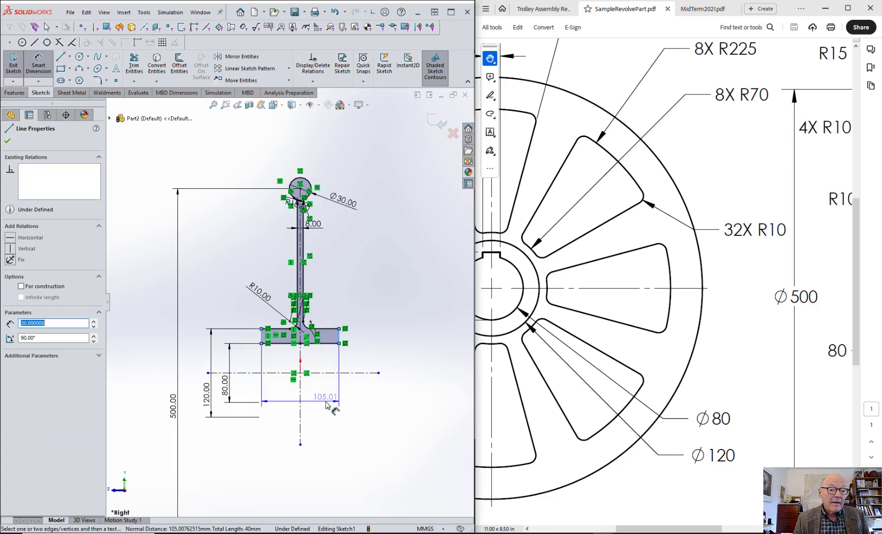
scroll(663, 395, down, 3)
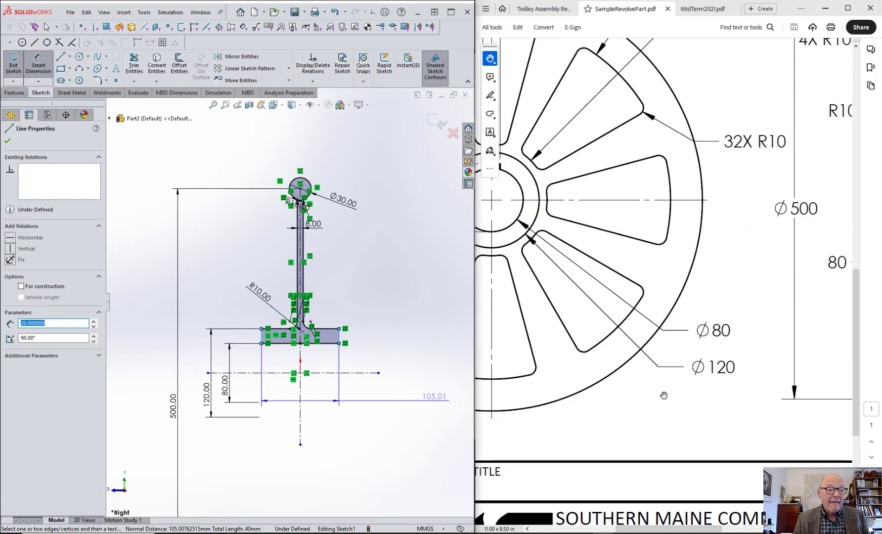
scroll(664, 396, up, 3)
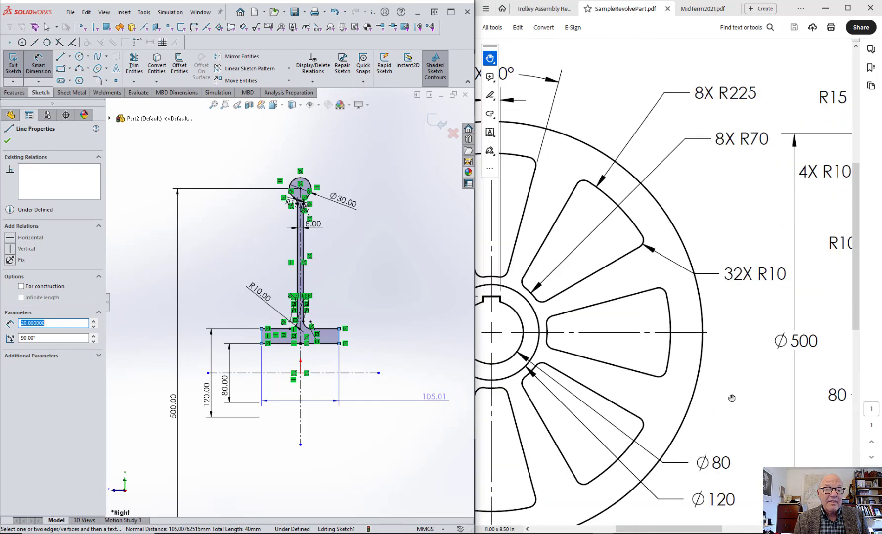
mouse_move(732, 398)
mouse_down()
mouse_move(666, 375)
mouse_move(627, 339)
mouse_move(601, 337)
mouse_up()
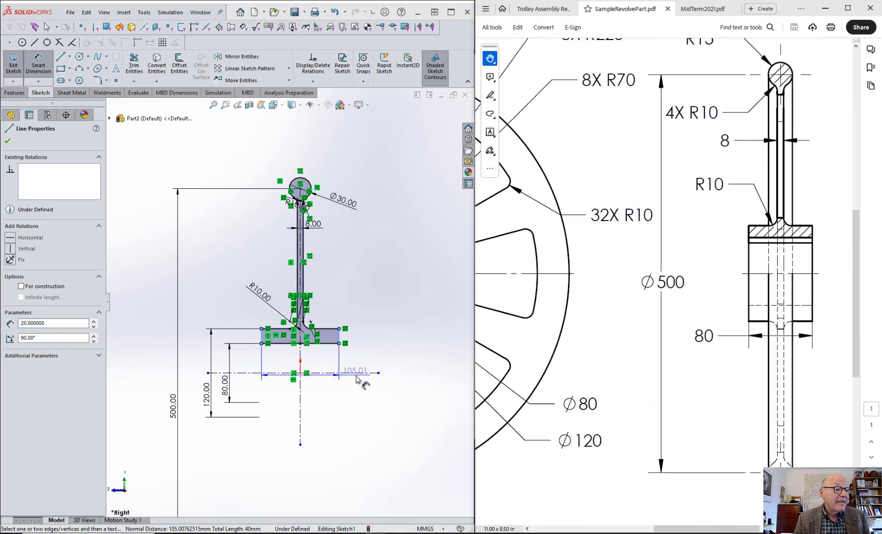
click(324, 368)
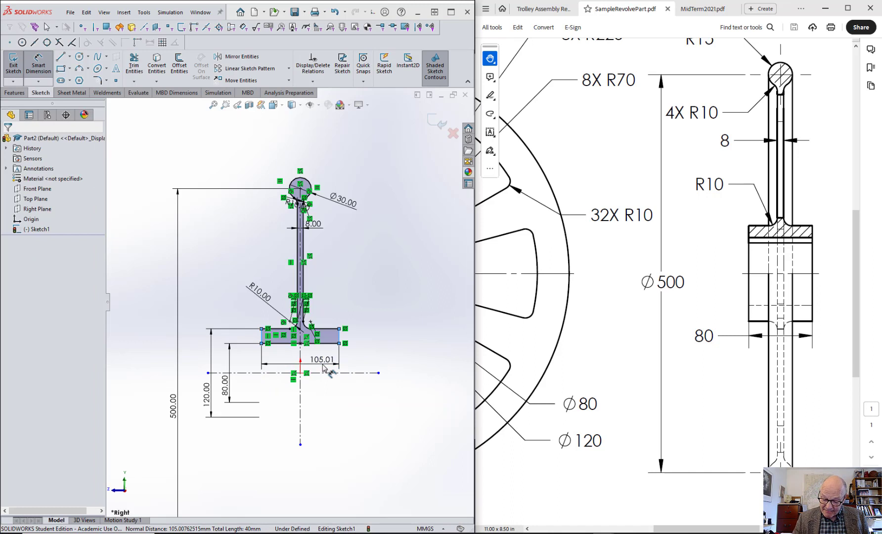
key(Return)
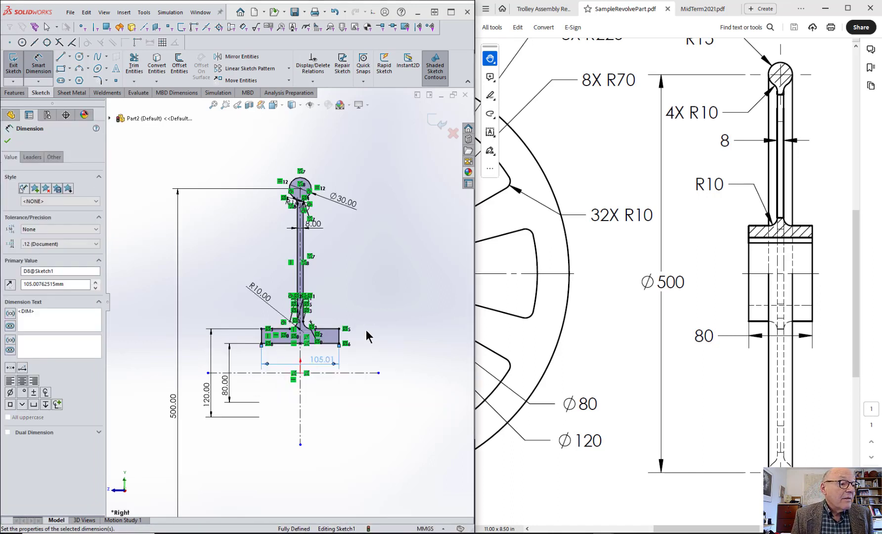
click(414, 357)
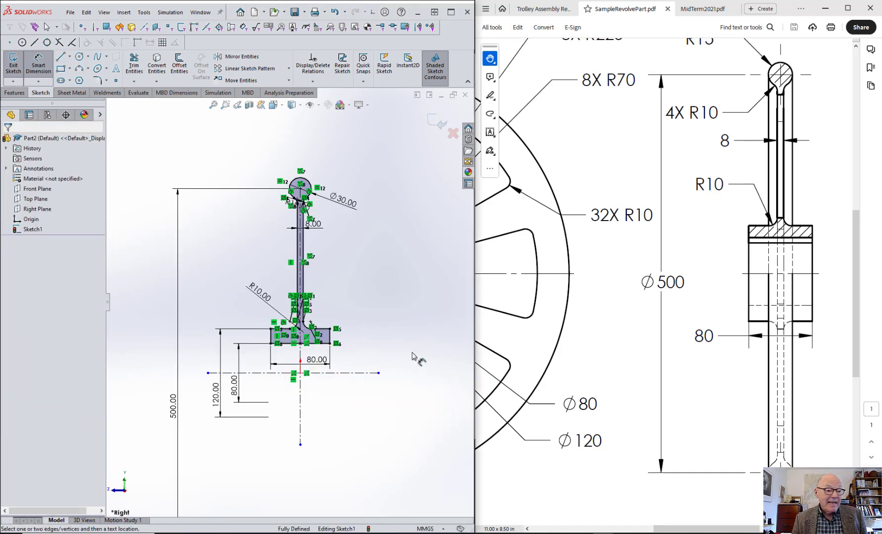
Switch to the SampleRevolvePart PDF, maximize it, and zoom to view the whole wheel drawing.
click(623, 325)
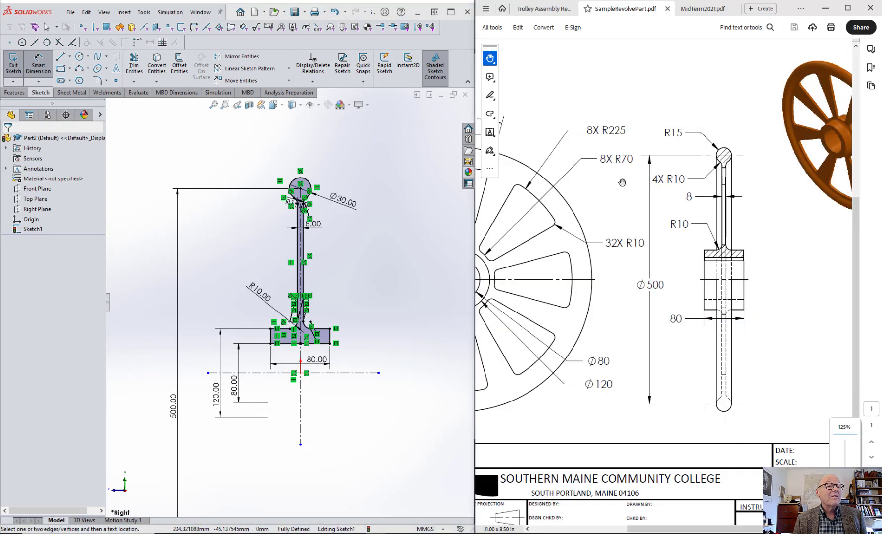
ctrl+scroll(671, 119, down, 2)
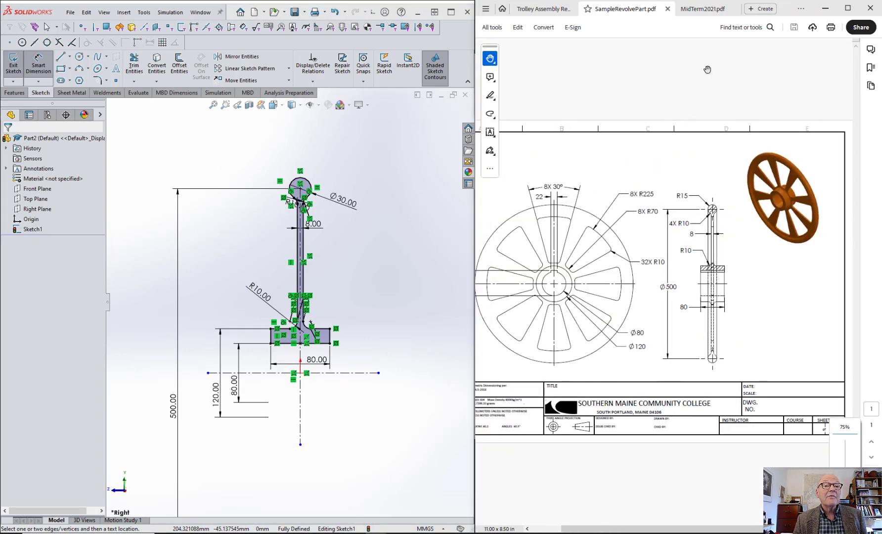
click(848, 8)
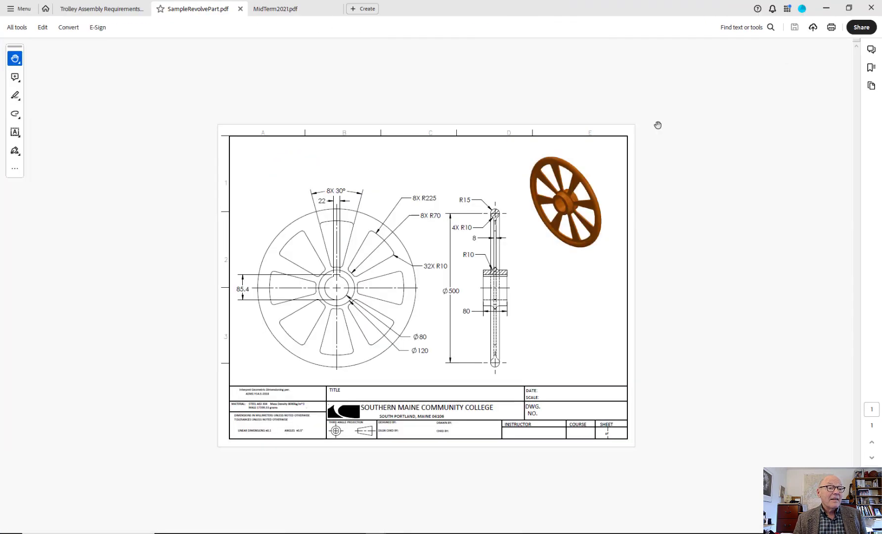
ctrl+scroll(472, 267, up, 1)
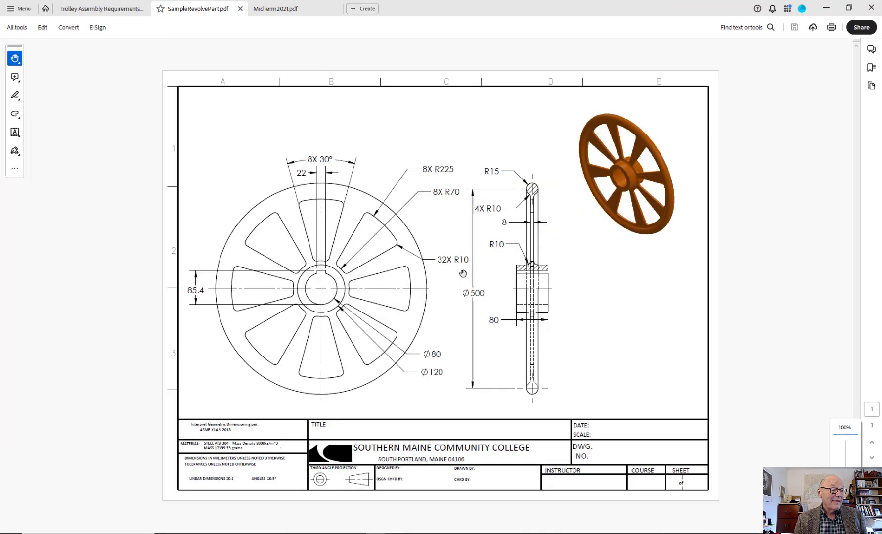
ctrl+scroll(463, 274, up, 1)
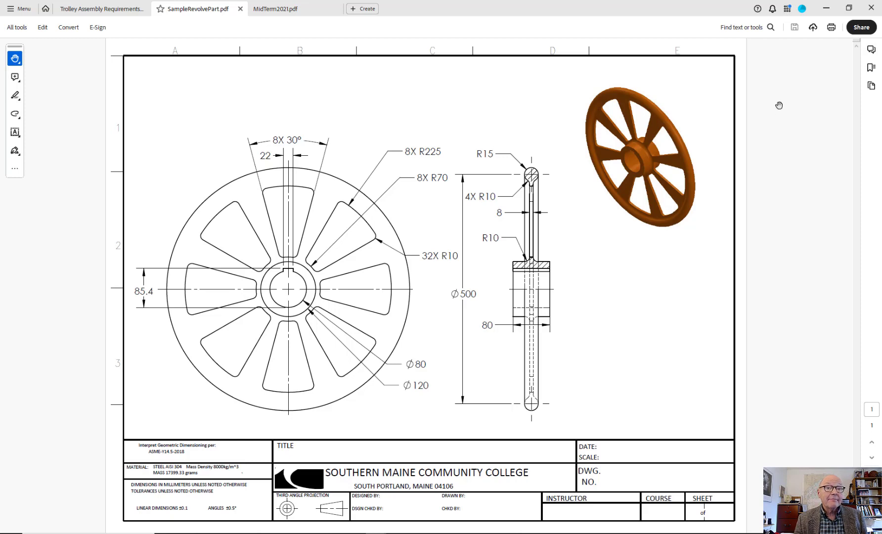
click(849, 9)
Move the Acrobat window up and right and narrow it.
drag(624, 173, 803, 15)
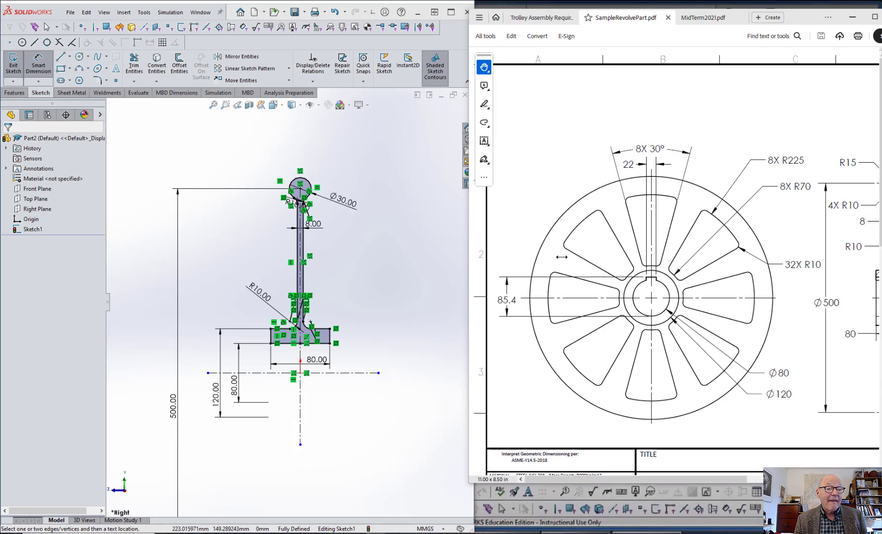
drag(562, 257, 583, 257)
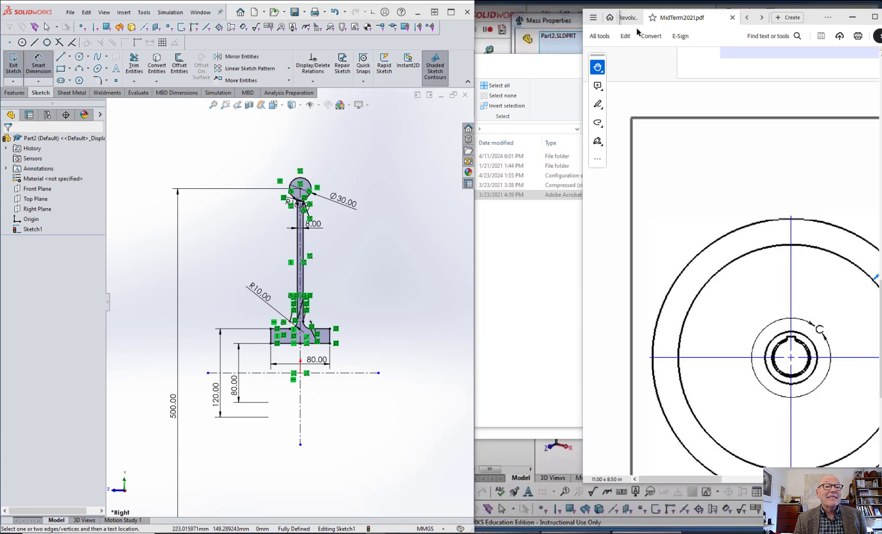
click(793, 18)
click(753, 28)
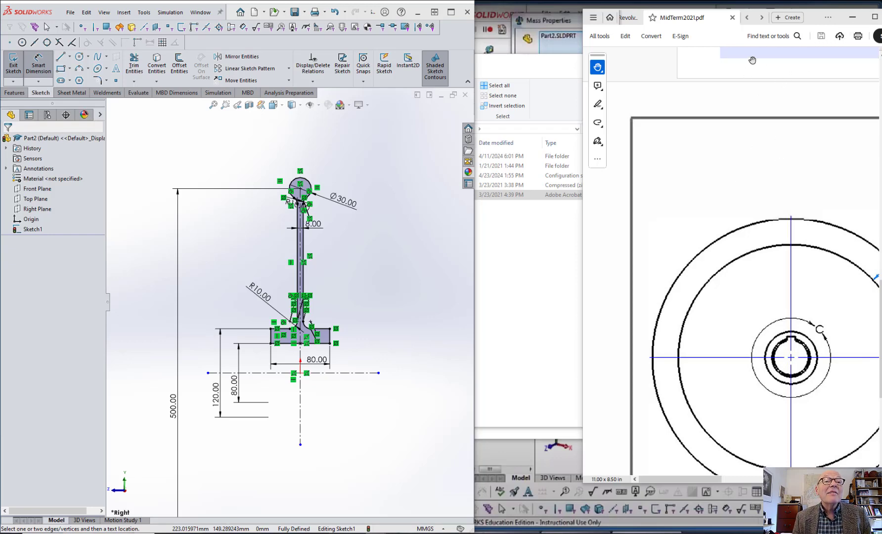
click(876, 20)
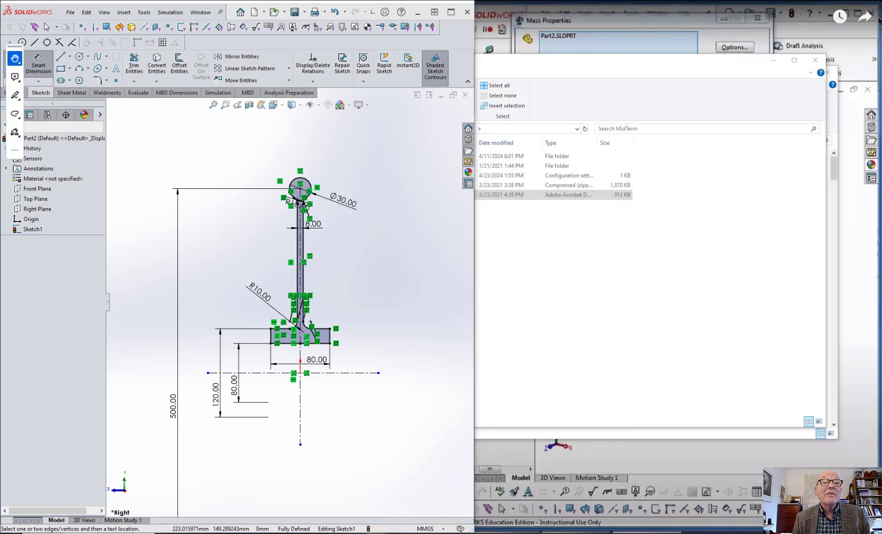
Dock the restored Acrobat window on the right, review MidTerm2021.pdf, and close it.
double_click(573, 10)
drag(572, 10, 711, 15)
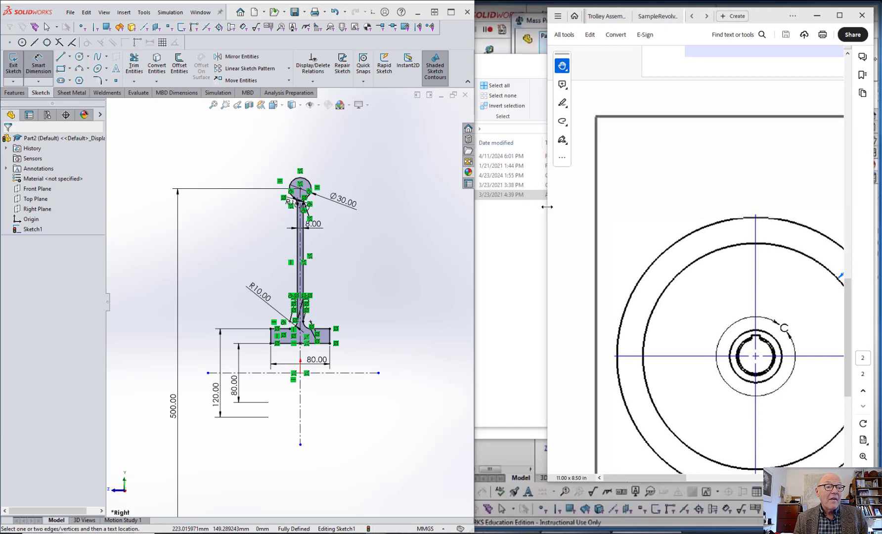
drag(547, 207, 463, 223)
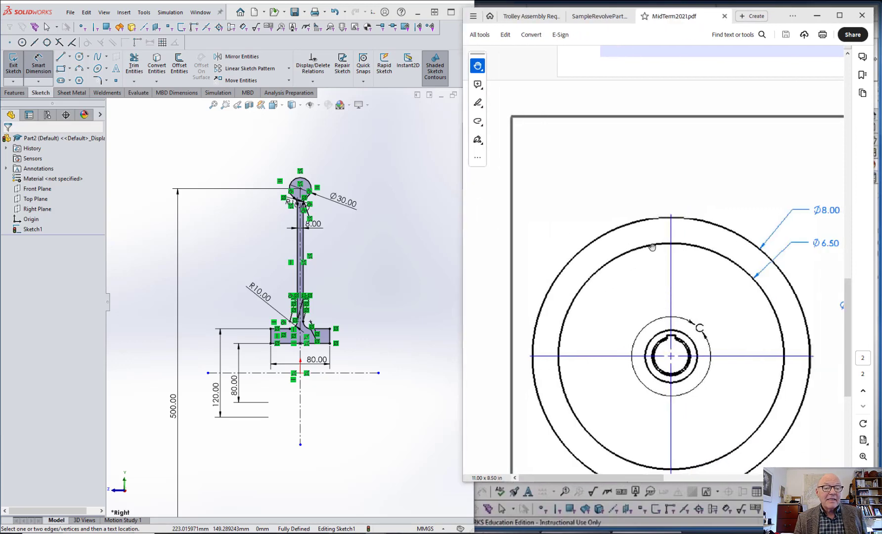
ctrl+scroll(652, 247, down, 2)
ctrl+scroll(652, 245, down, 2)
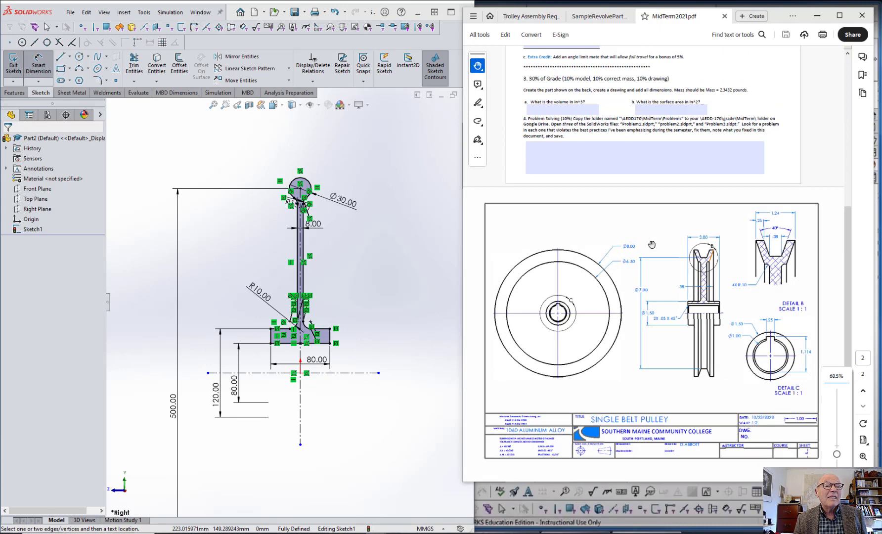
ctrl+scroll(661, 246, down, 1)
ctrl+scroll(675, 375, up, 2)
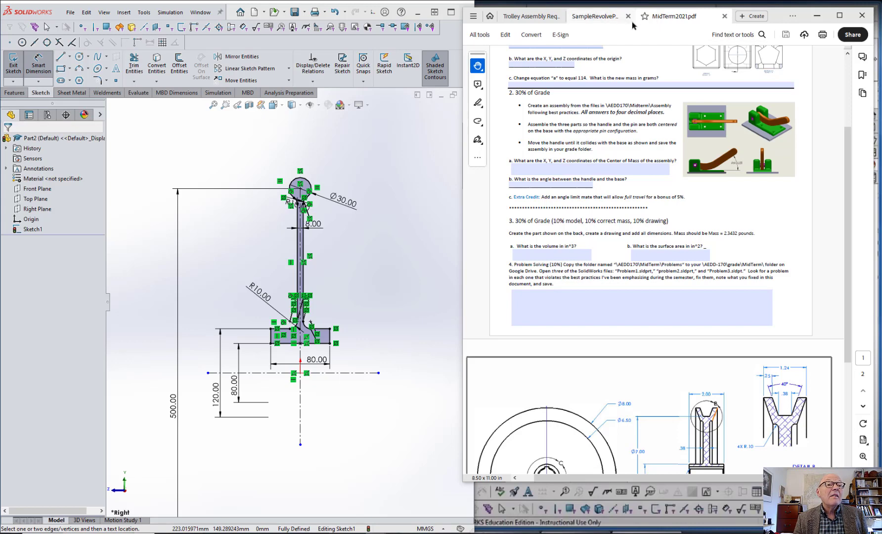
click(725, 17)
ctrl+scroll(665, 204, down, 5)
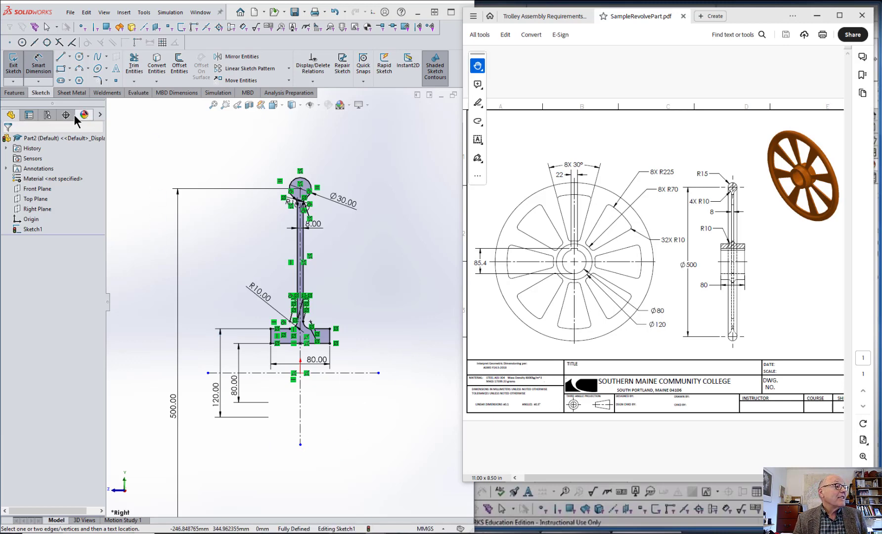
Revolve the sketch 360° about the centerline into a solid disc with hub.
click(10, 93)
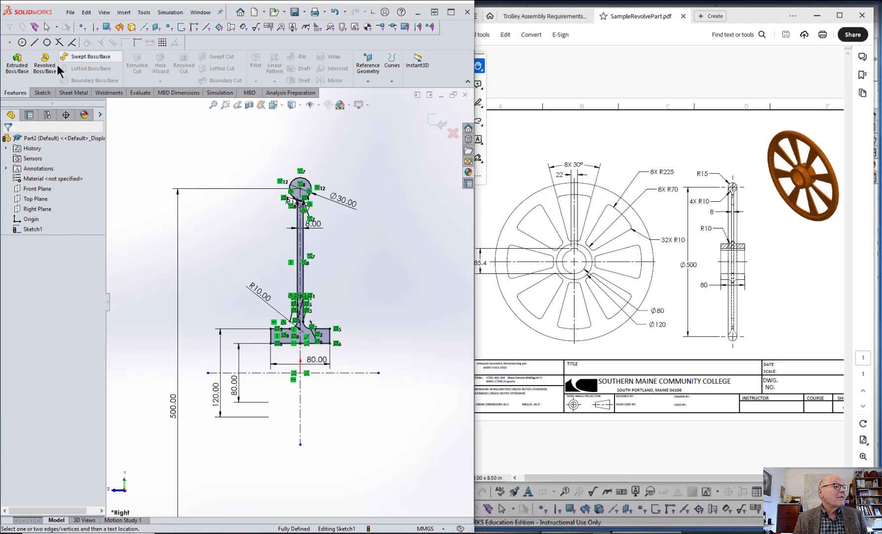
click(58, 70)
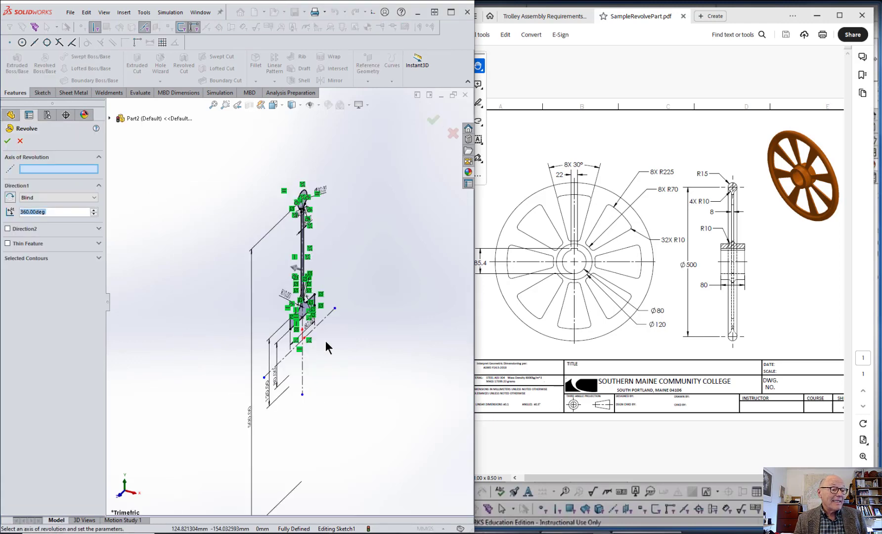
click(328, 314)
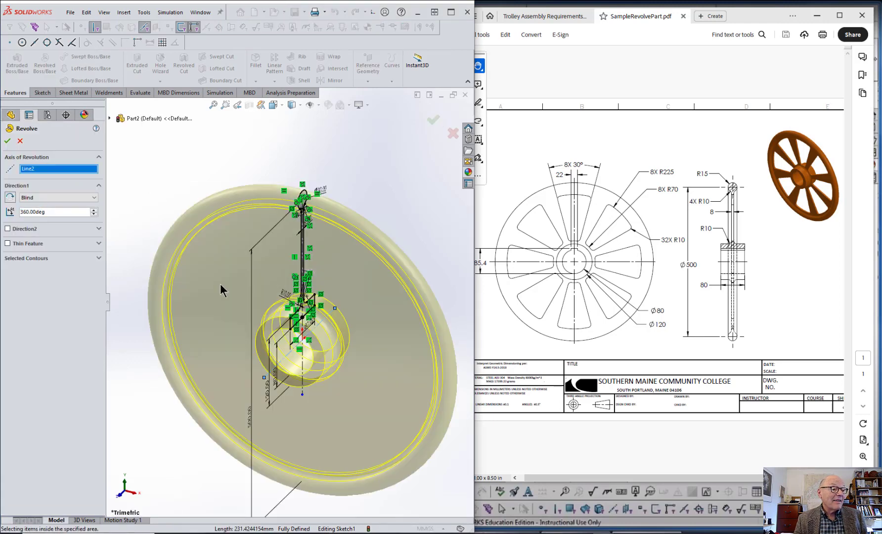
click(8, 140)
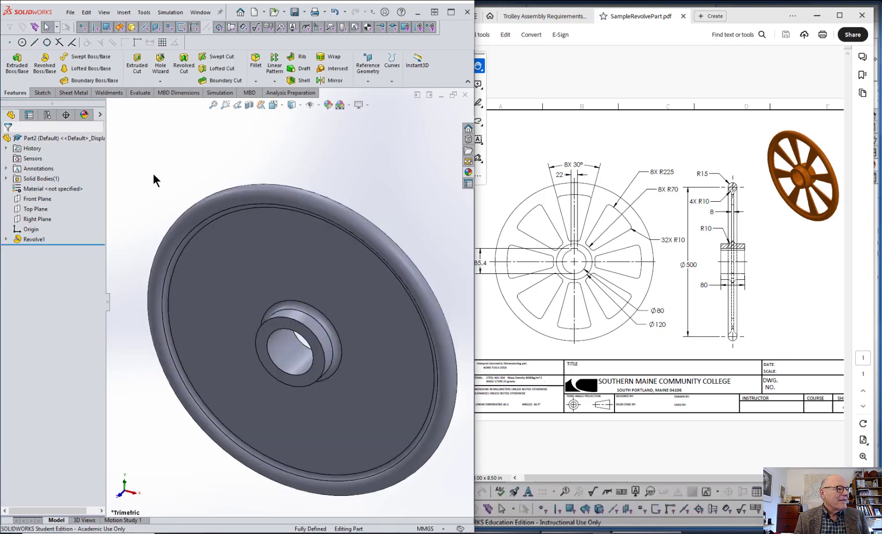
Assign AISI 304 steel from the material library to the wheel part.
right_click(67, 188)
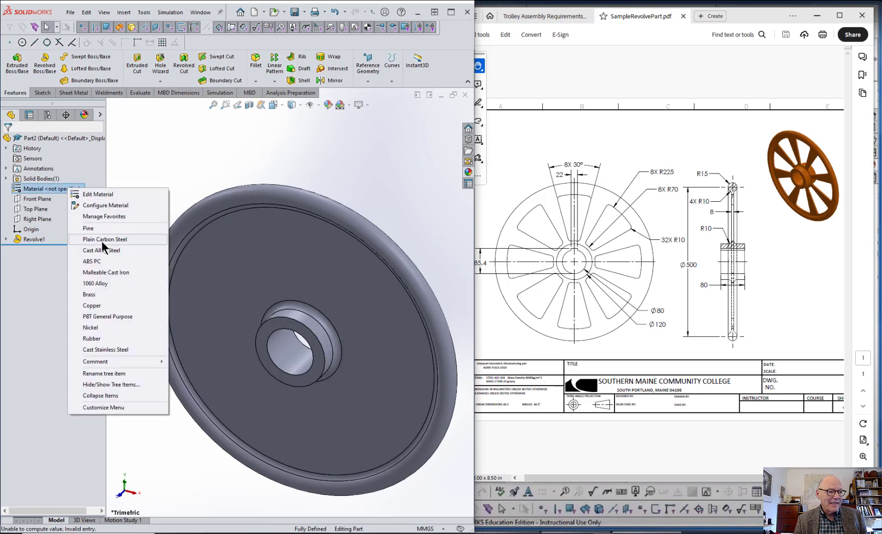
click(89, 195)
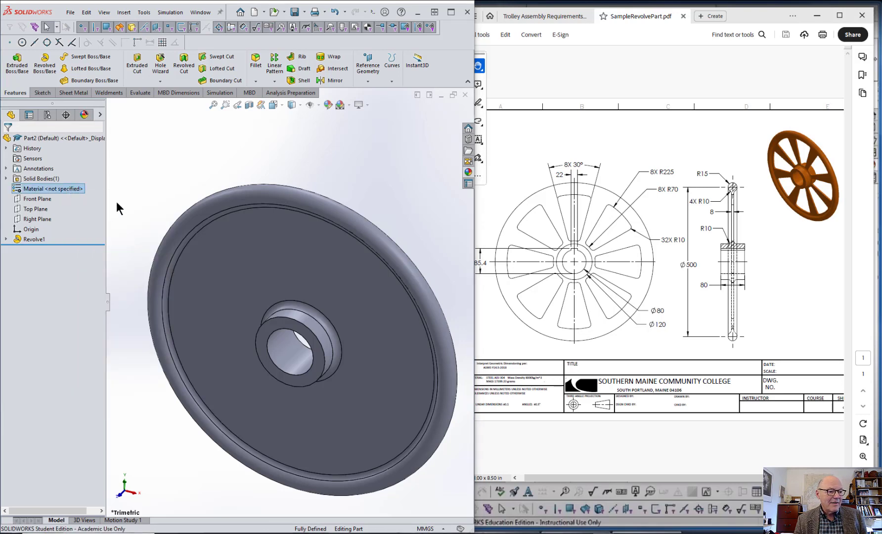
ctrl+scroll(539, 418, up, 3)
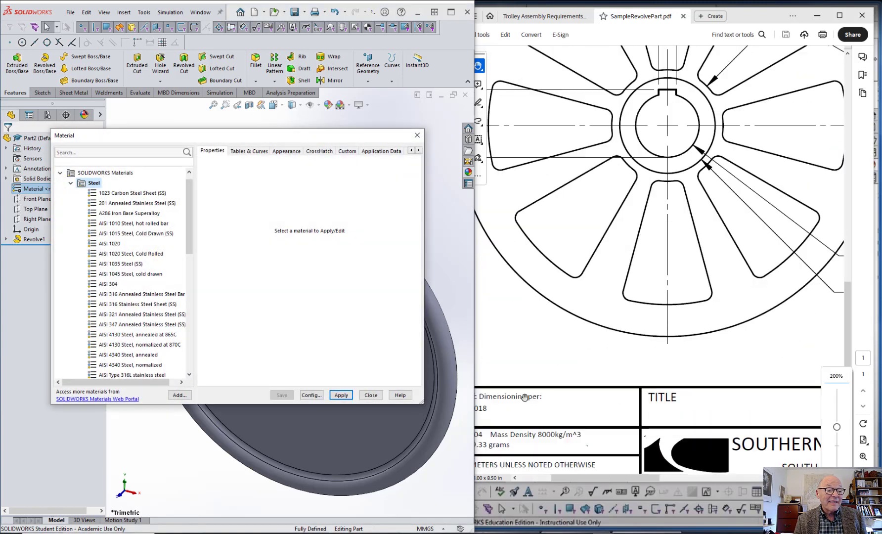
drag(592, 481, 560, 481)
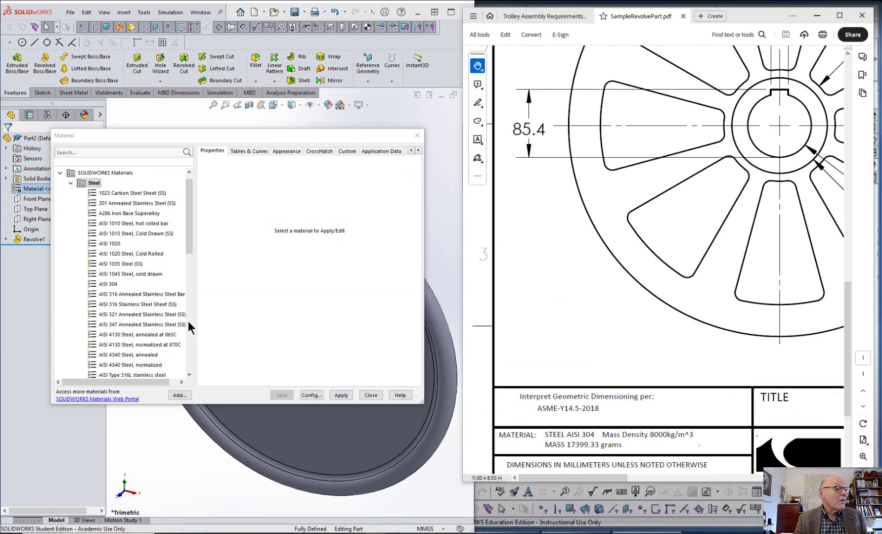
click(111, 285)
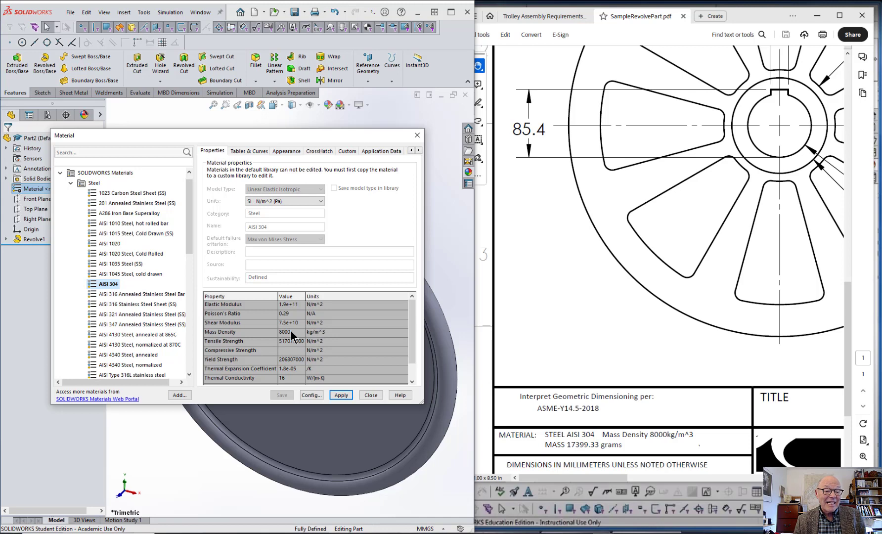
click(342, 395)
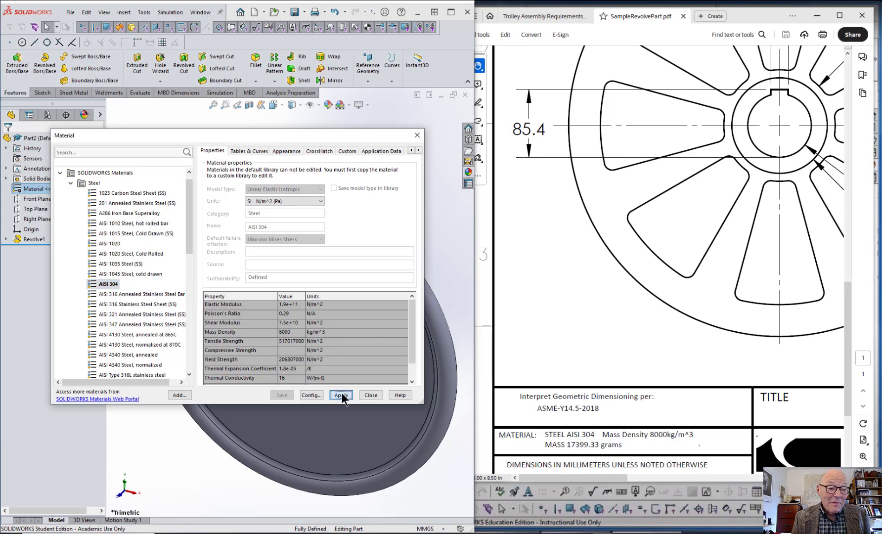
click(371, 396)
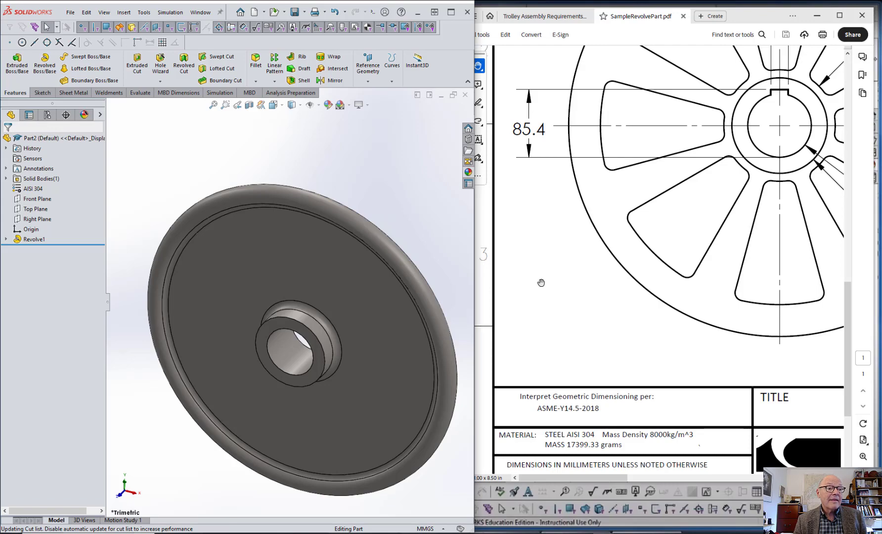
ctrl+scroll(640, 261, down, 5)
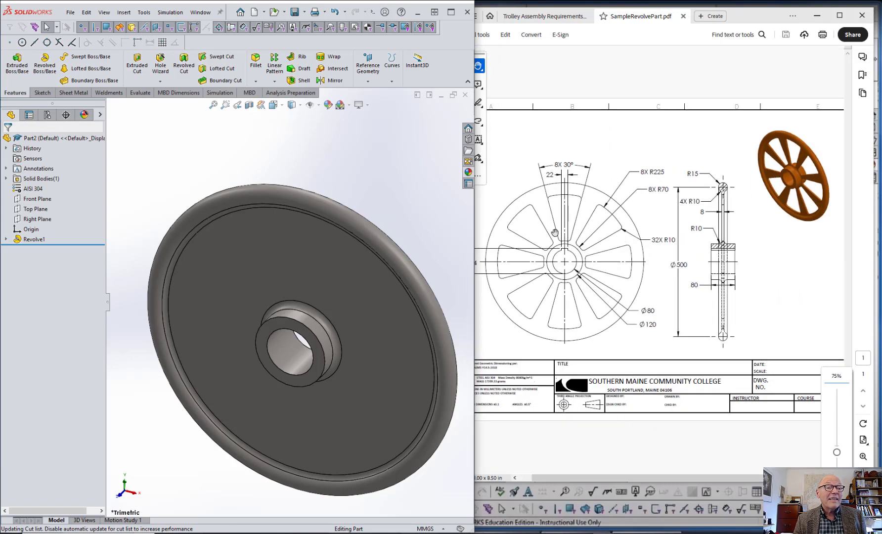
ctrl+scroll(555, 233, up, 2)
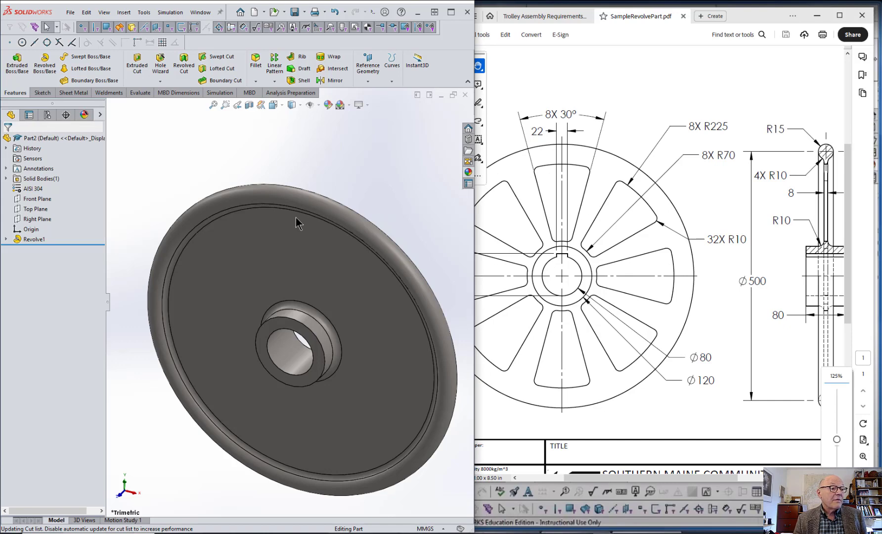
click(44, 94)
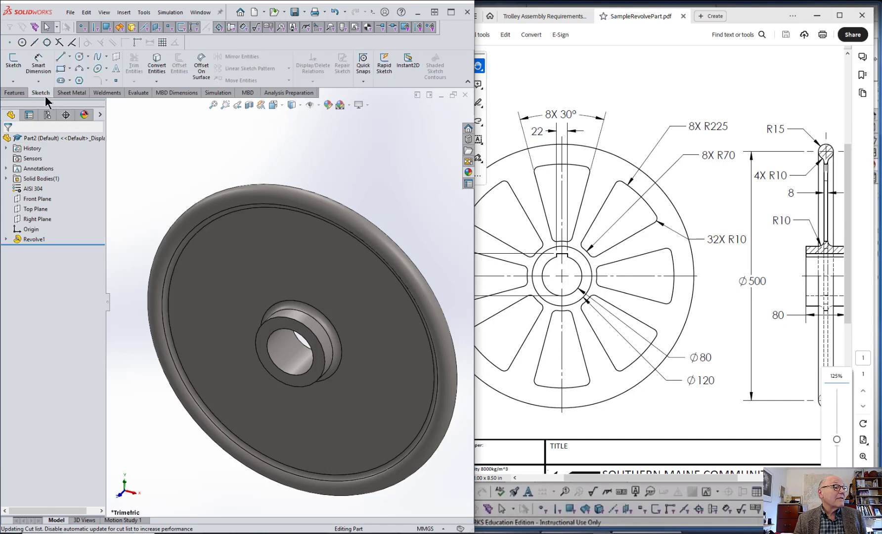
click(264, 261)
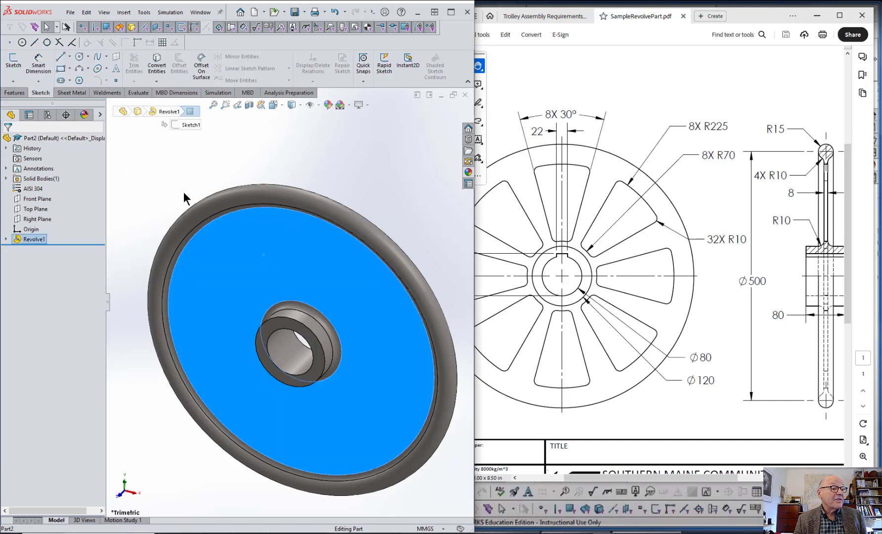
Set the view to Front, looking straight at the wheel's front face.
click(14, 94)
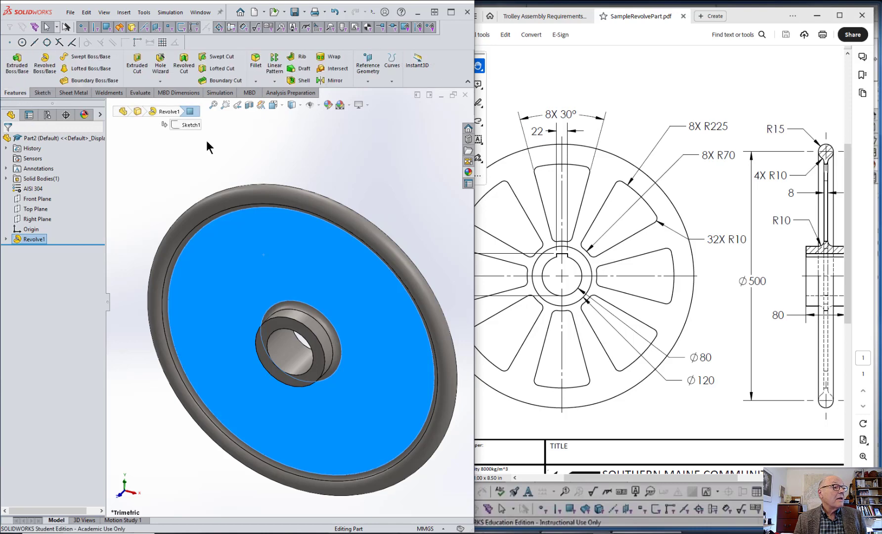
click(242, 159)
right_click(413, 170)
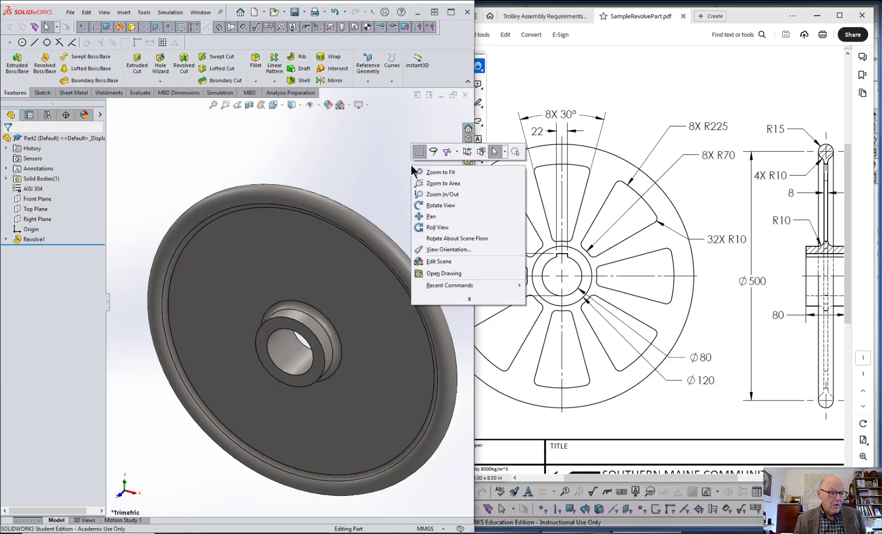
click(369, 131)
key(space)
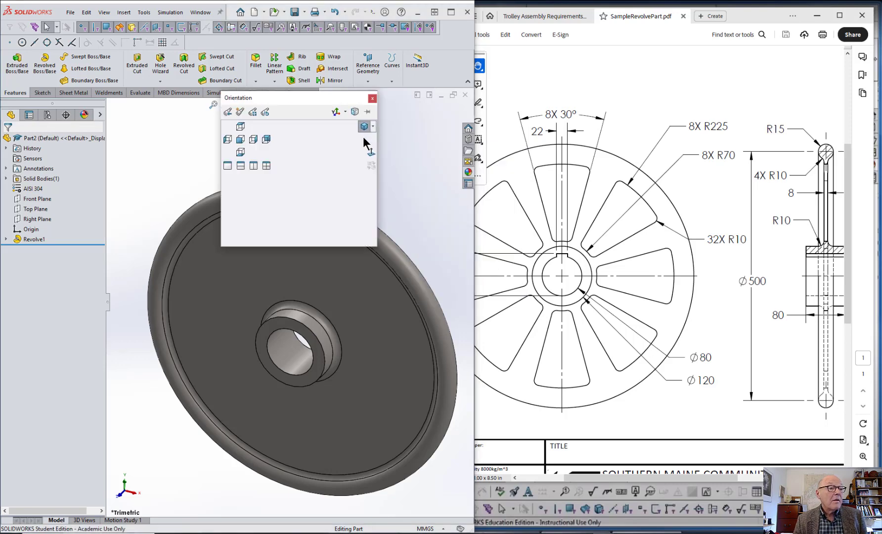
click(240, 143)
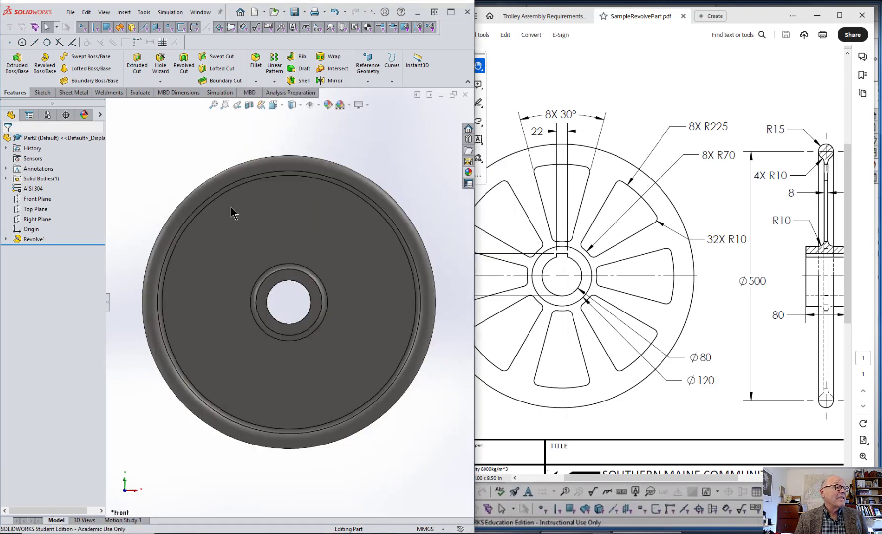
Start a sketch on the front face and draw a vertical centerline up from the origin.
click(42, 93)
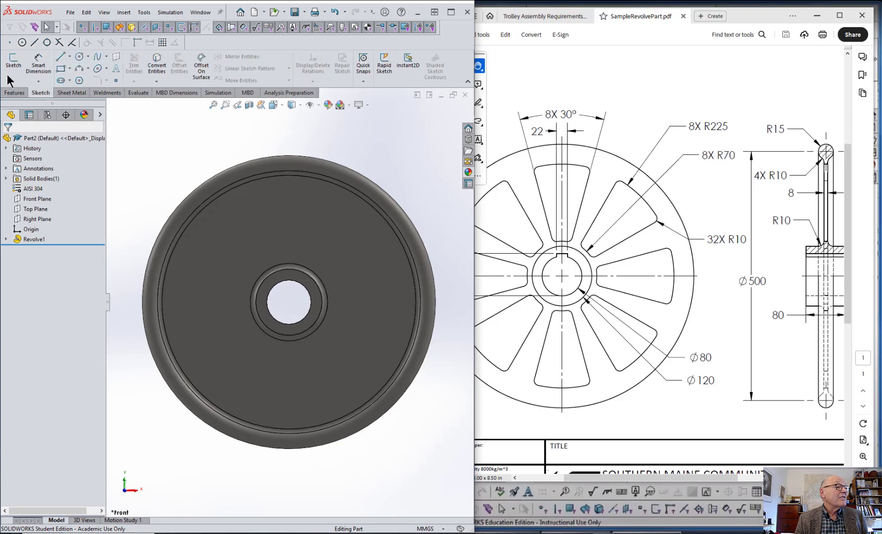
click(13, 61)
click(262, 226)
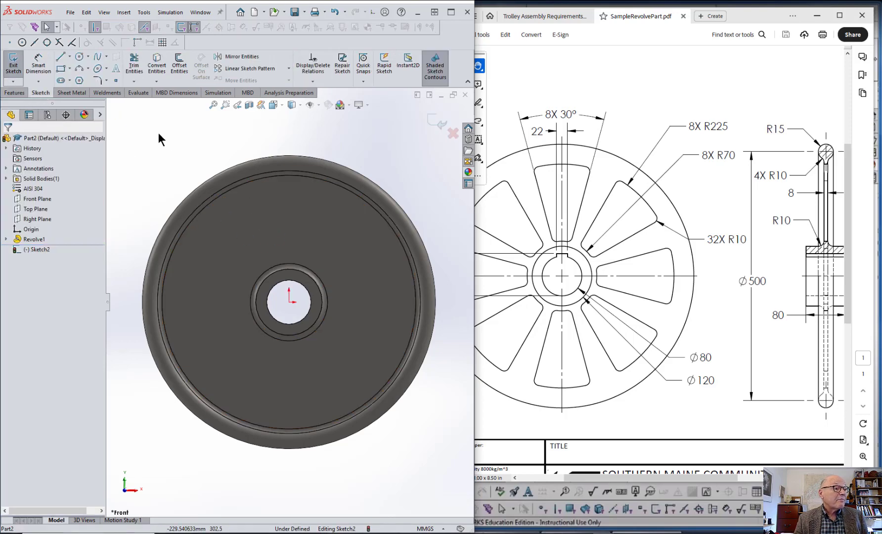
click(71, 58)
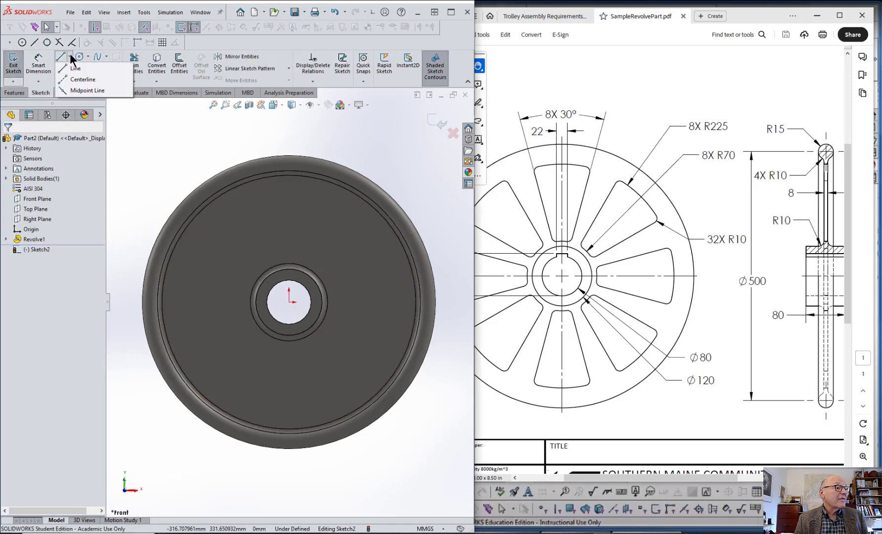
click(64, 84)
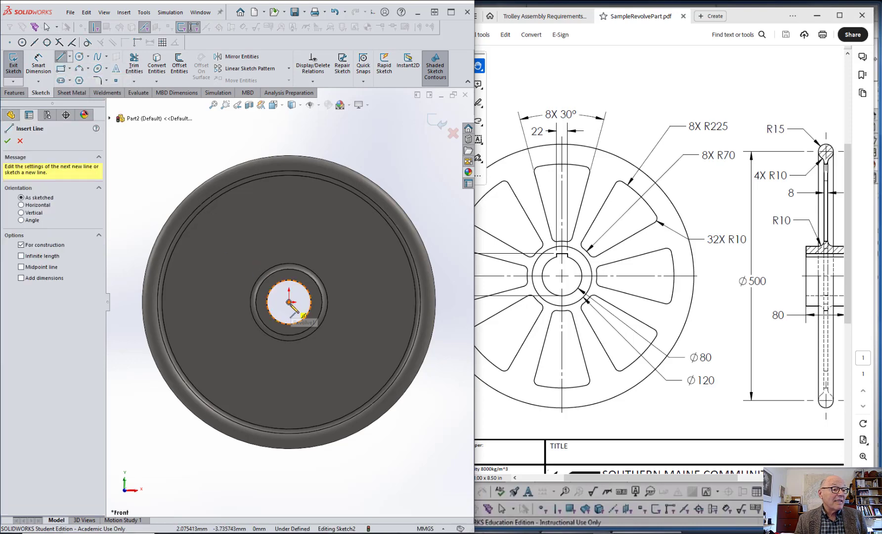
click(289, 302)
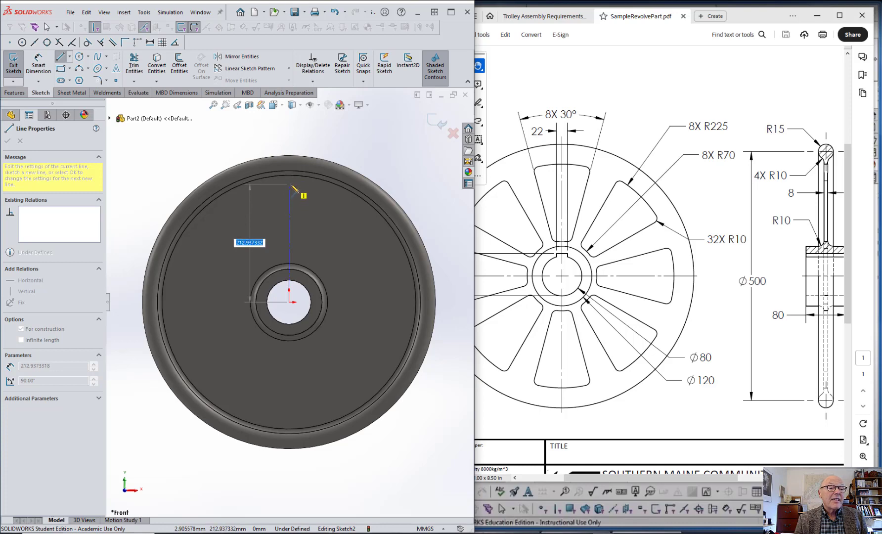
click(289, 133)
key(Escape)
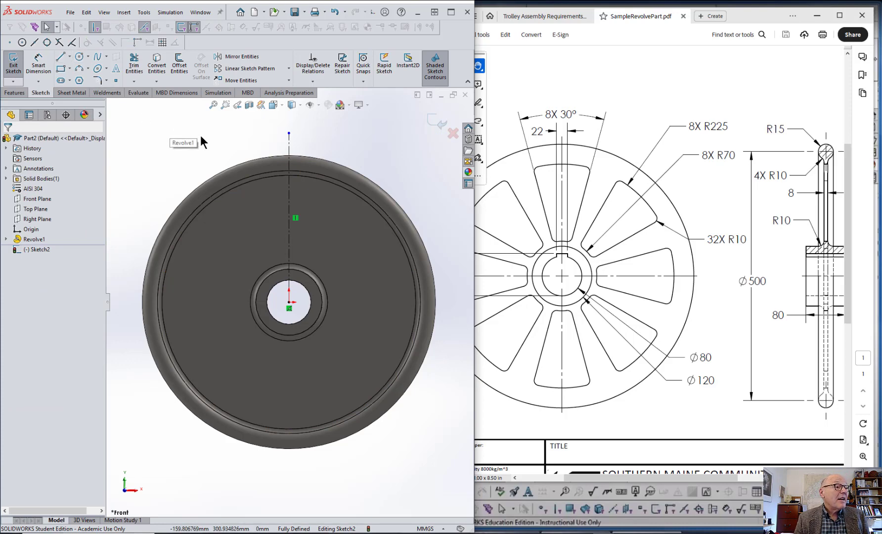
Draw two concentric circles at the origin, one inside the rim and one around the hub.
click(80, 58)
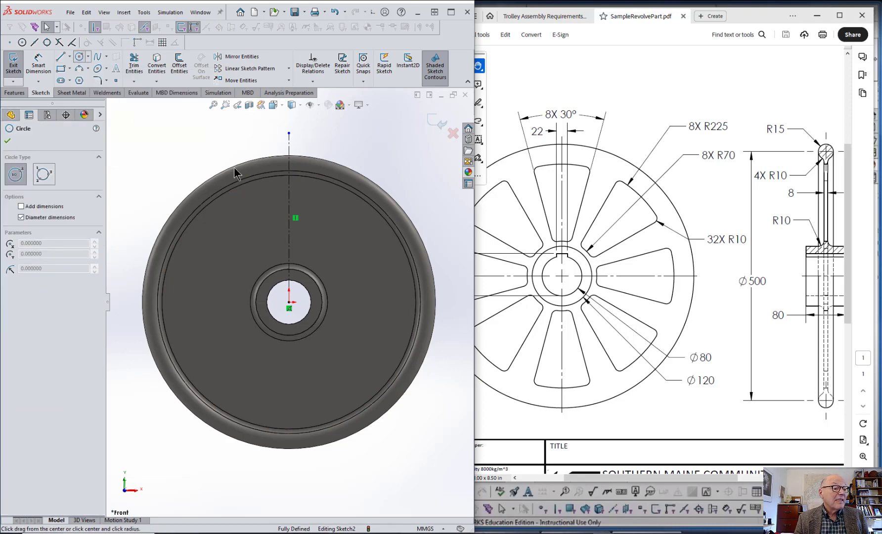
click(290, 302)
click(366, 220)
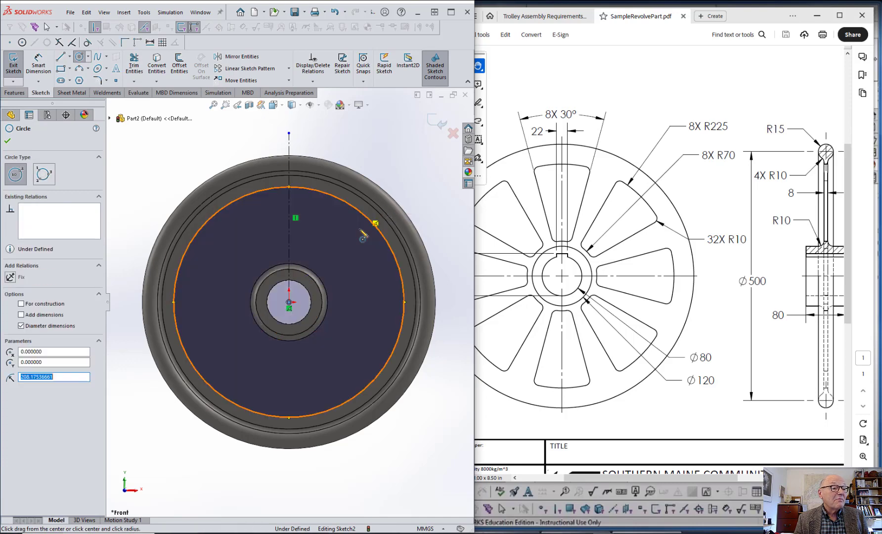
click(290, 303)
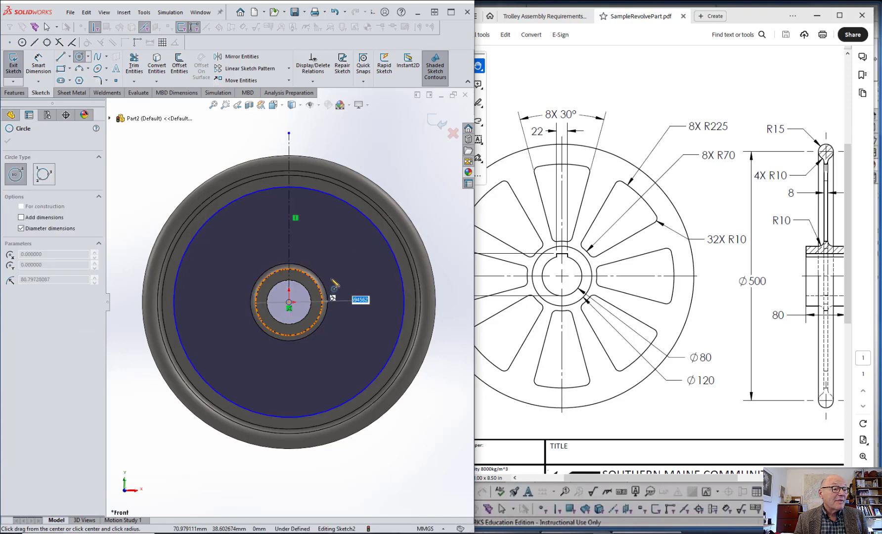
click(331, 275)
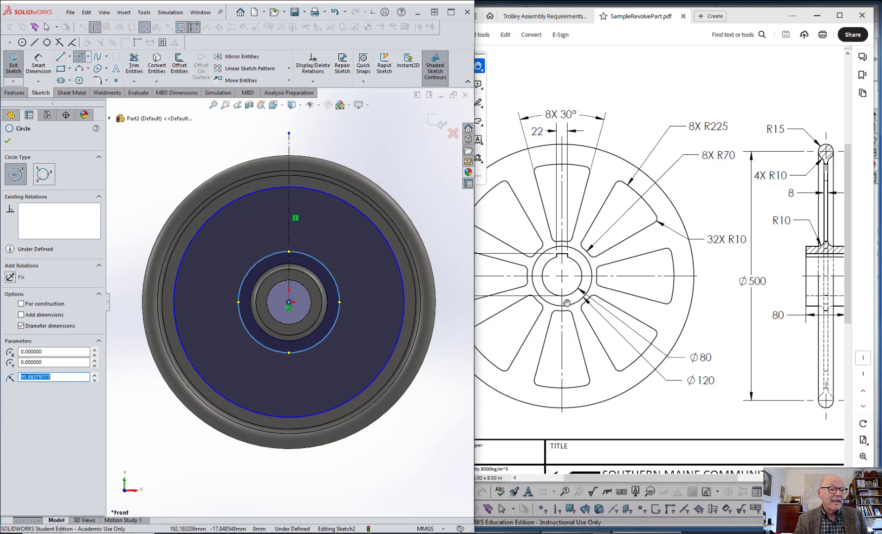
key(Escape)
Dimension the outer circle as Ø450 and the inner hub circle as Ø140.
right_drag(448, 421, 443, 386)
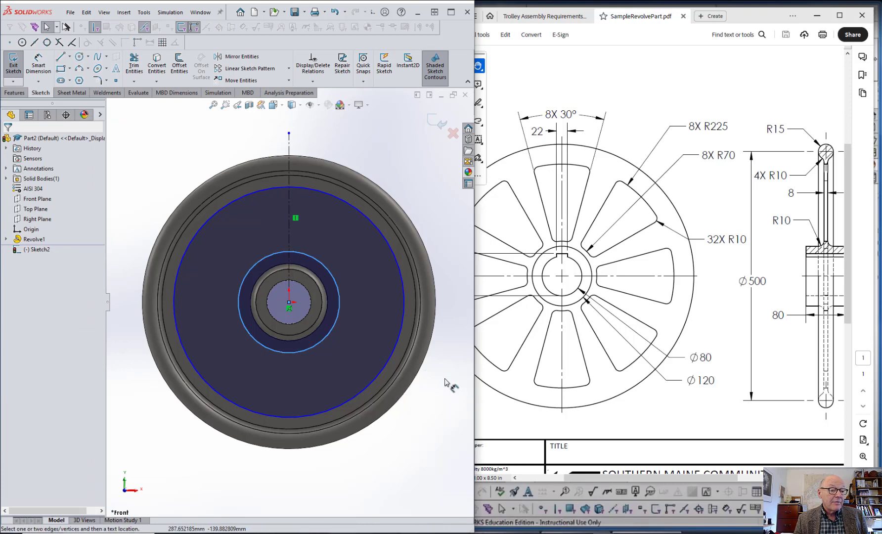
click(404, 295)
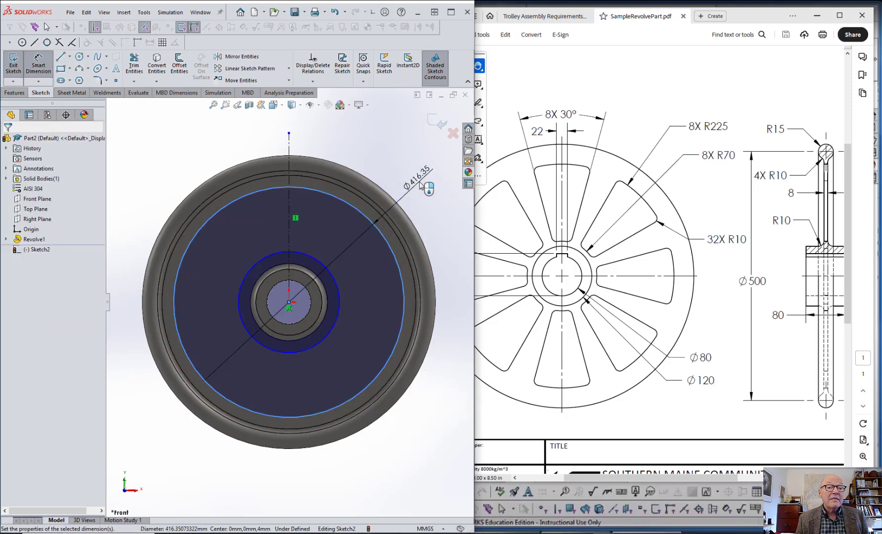
click(420, 184)
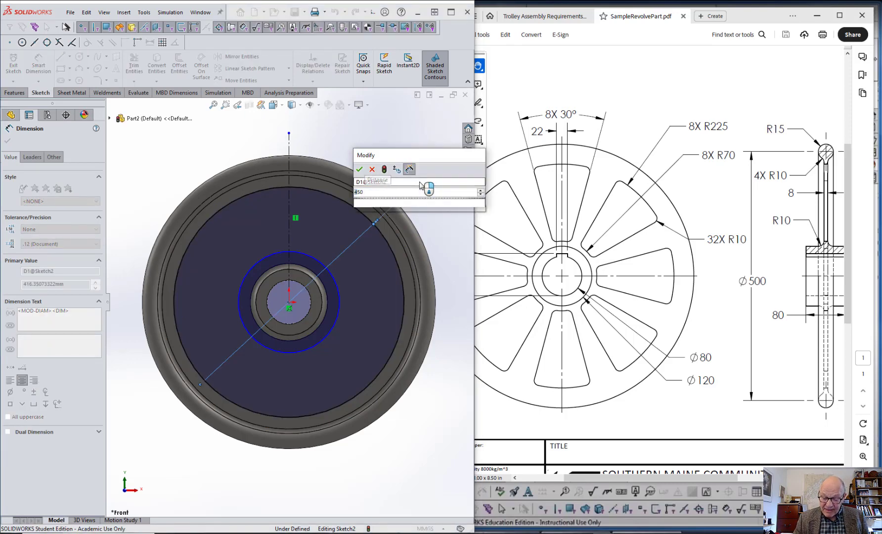
key(Return)
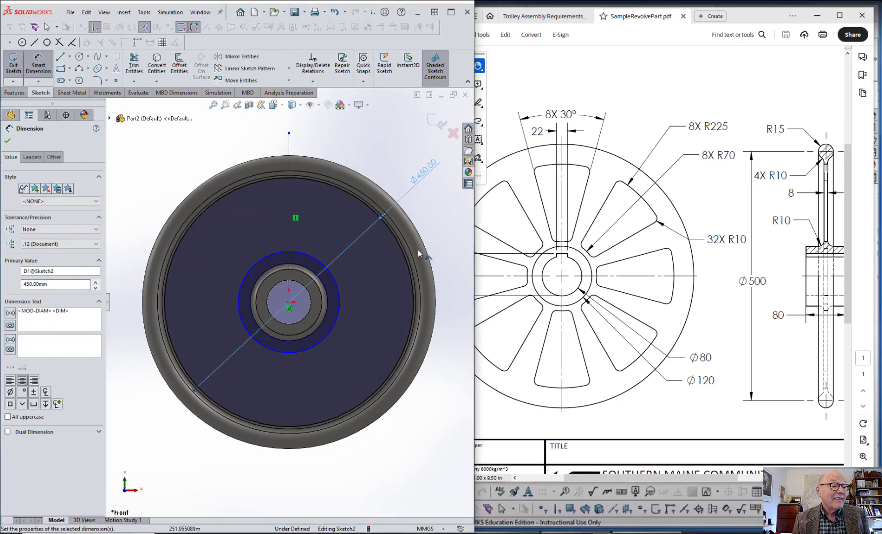
click(339, 313)
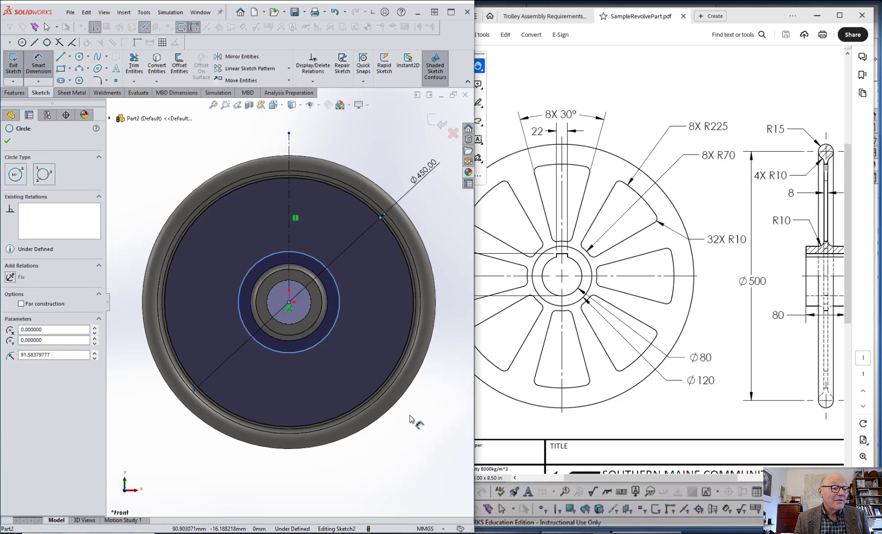
click(418, 459)
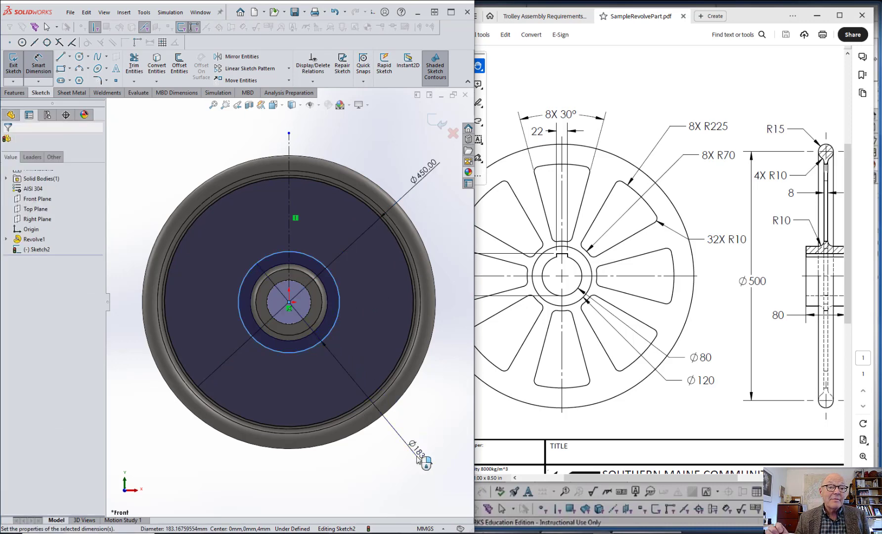
text(140)
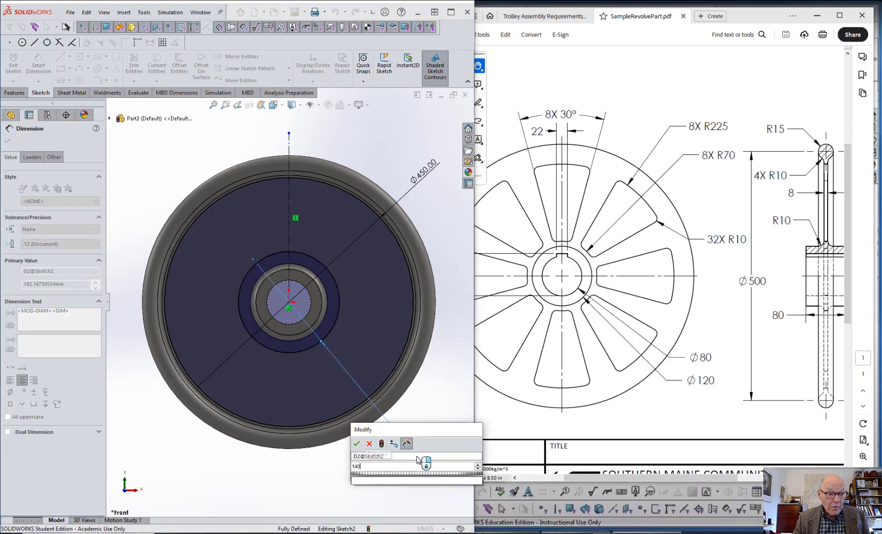
key(Return)
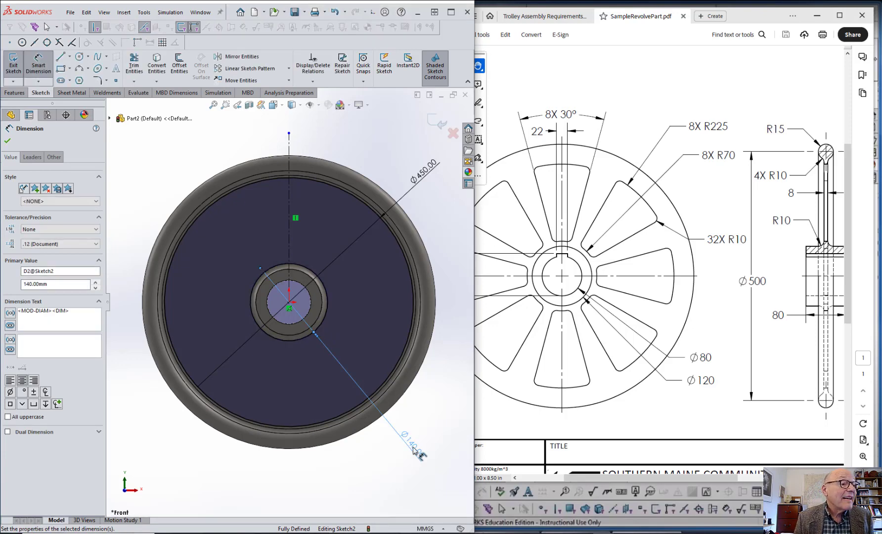
click(155, 137)
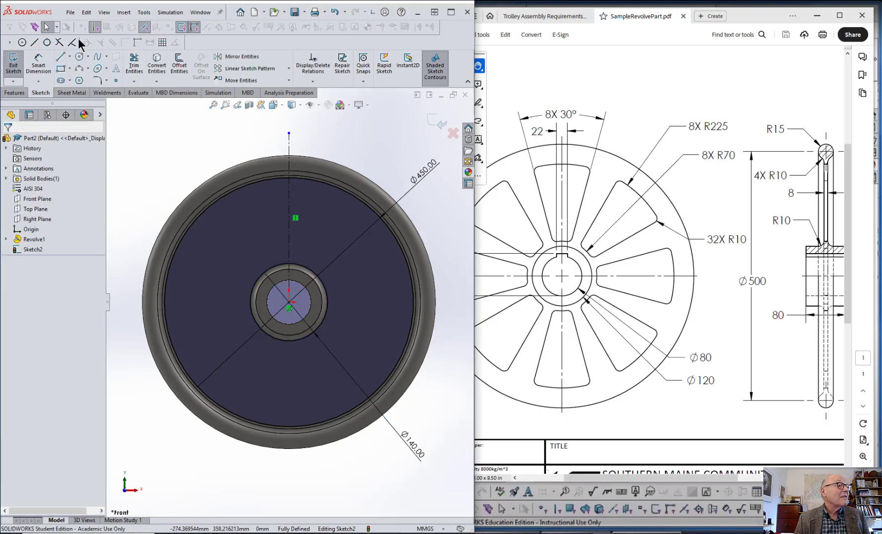
Draw a radial line from the origin to the outer circle and mirror it about the vertical centerline.
click(61, 56)
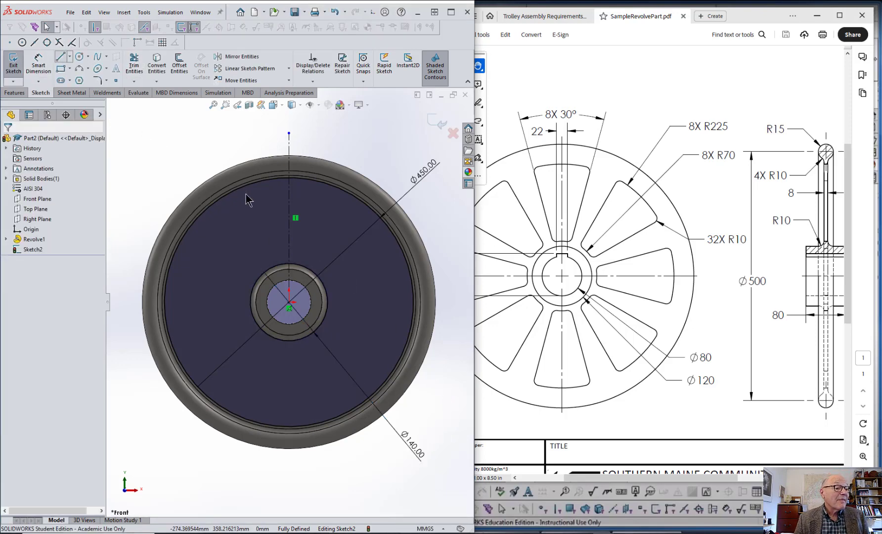
click(289, 301)
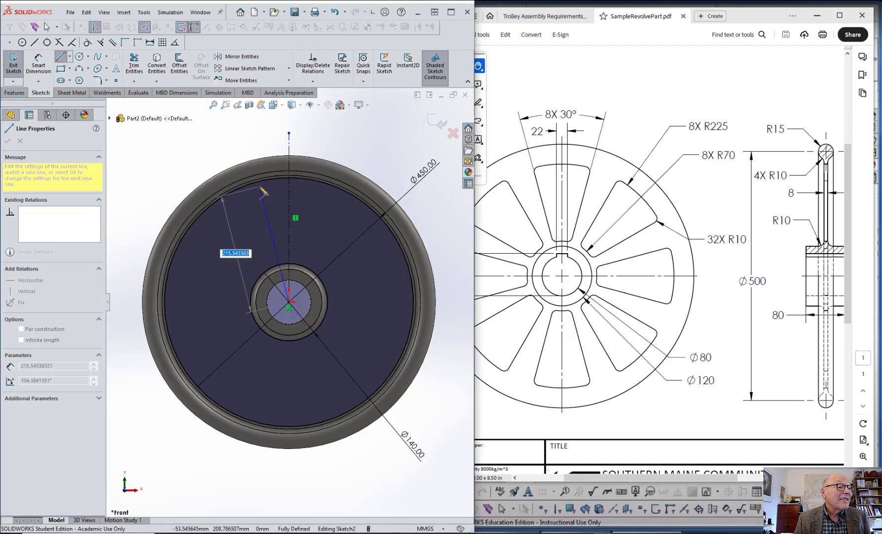
key(Escape)
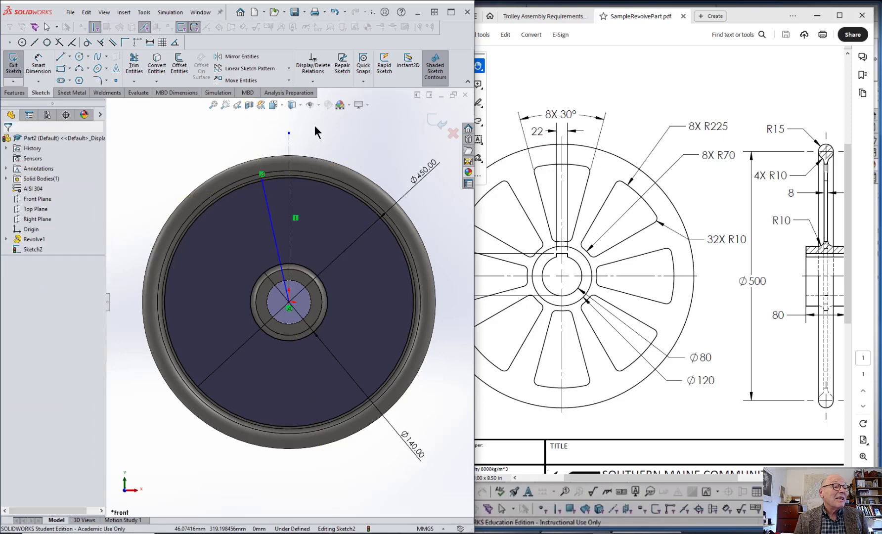
click(233, 58)
click(269, 206)
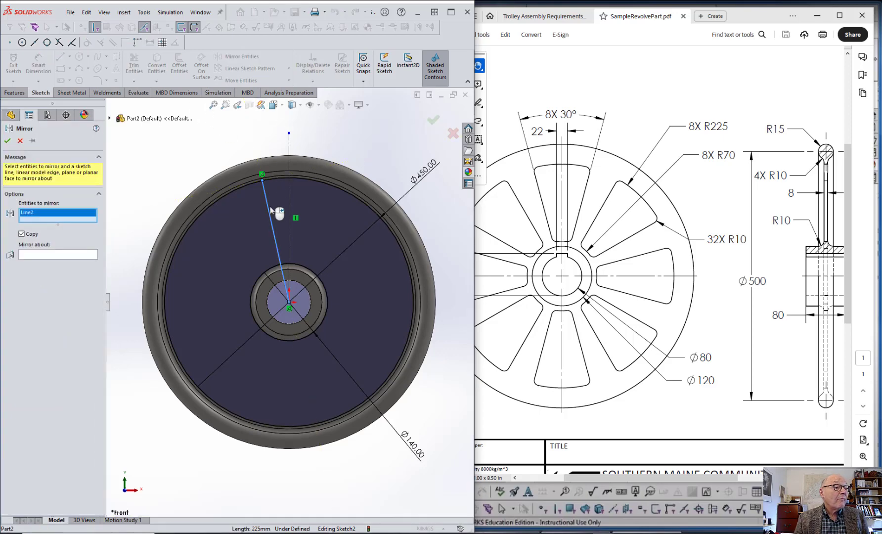
click(61, 252)
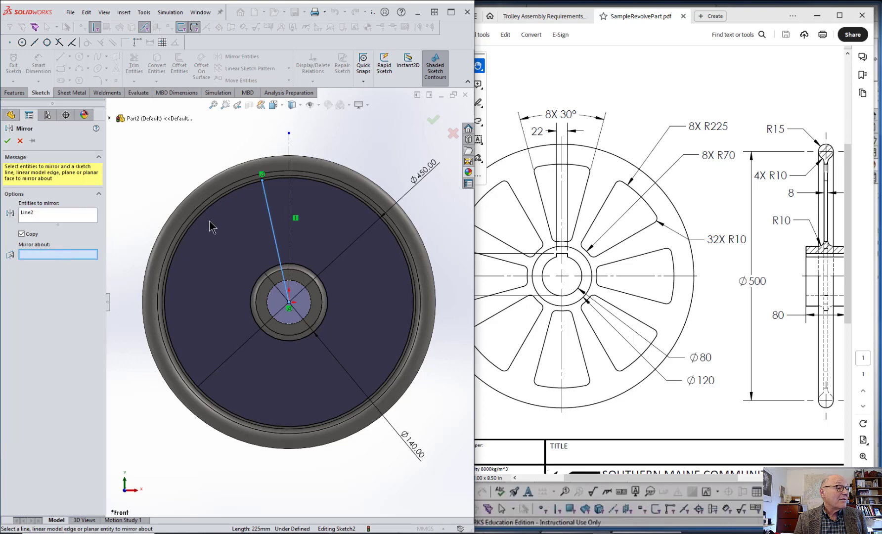
click(290, 200)
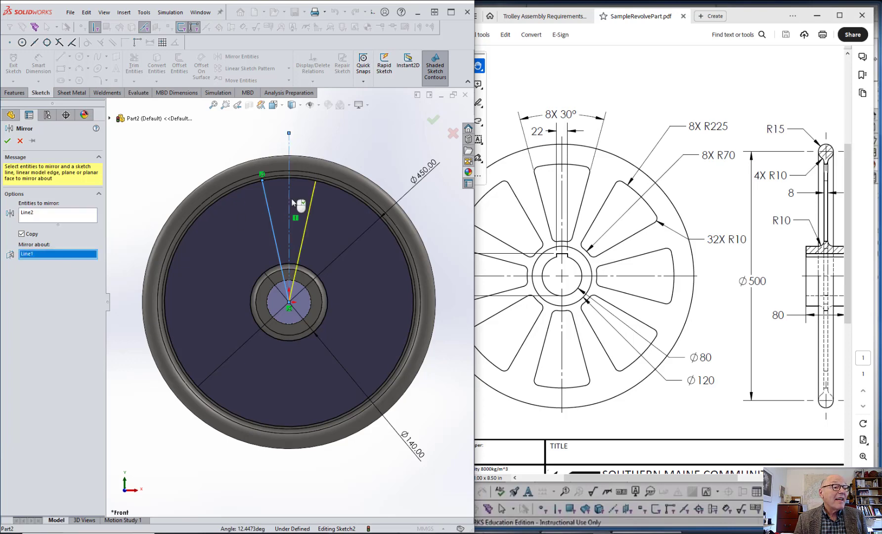
click(7, 141)
right_drag(153, 168, 148, 93)
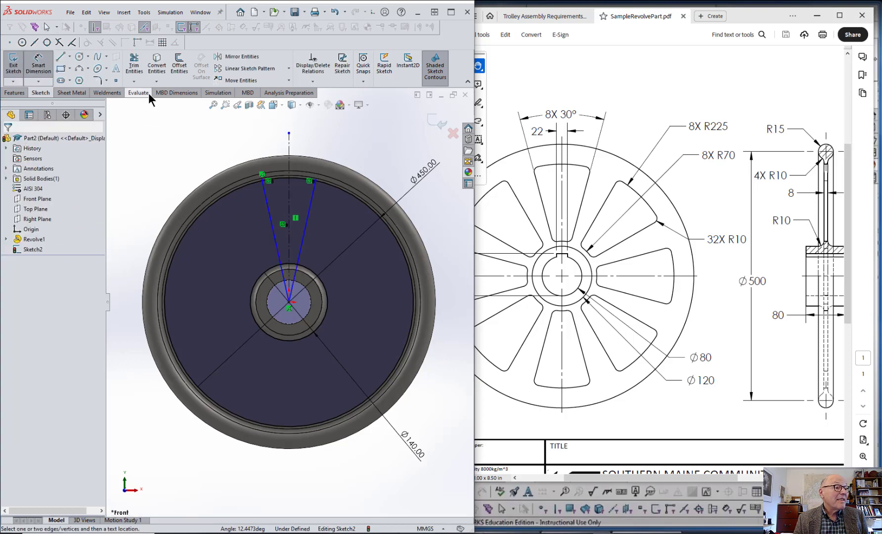
Dimension the angle between the two radial lines as 30°.
key(Return)
click(268, 211)
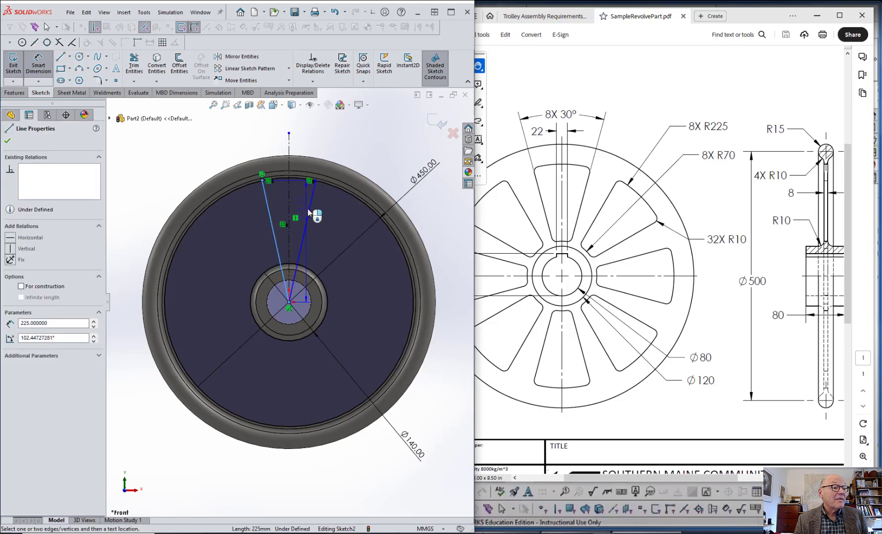
click(308, 214)
click(283, 124)
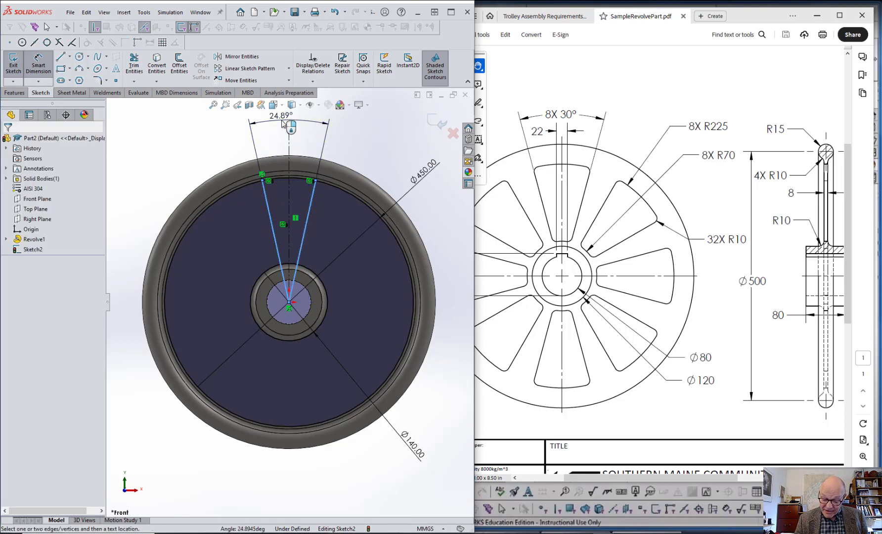
text(30)
key(Return)
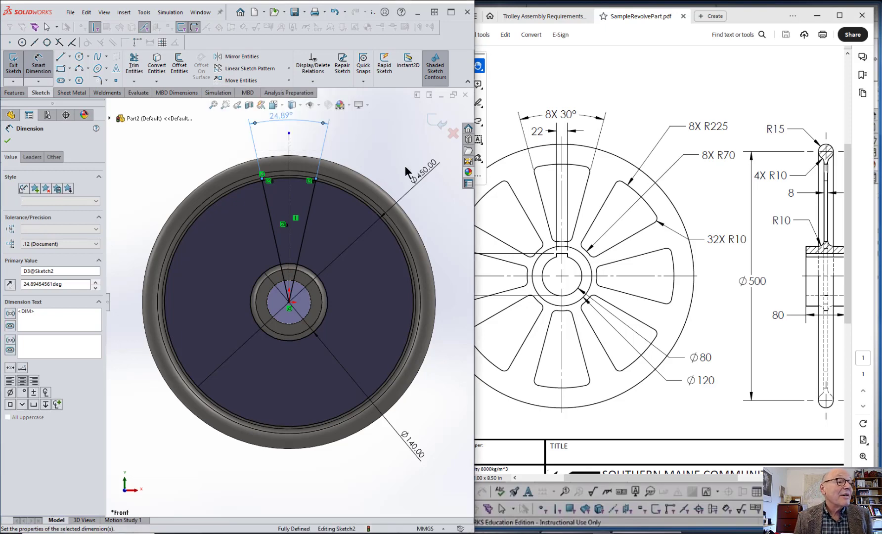
key(Escape)
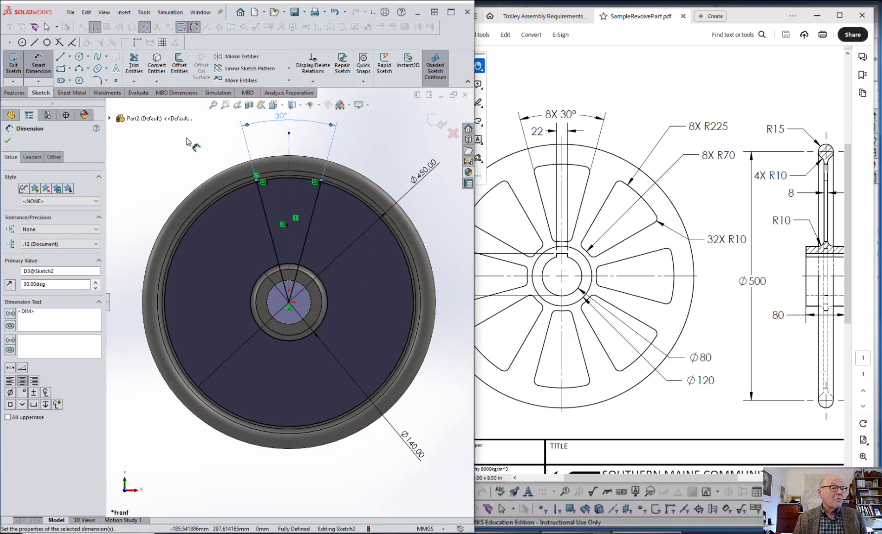
key(Escape)
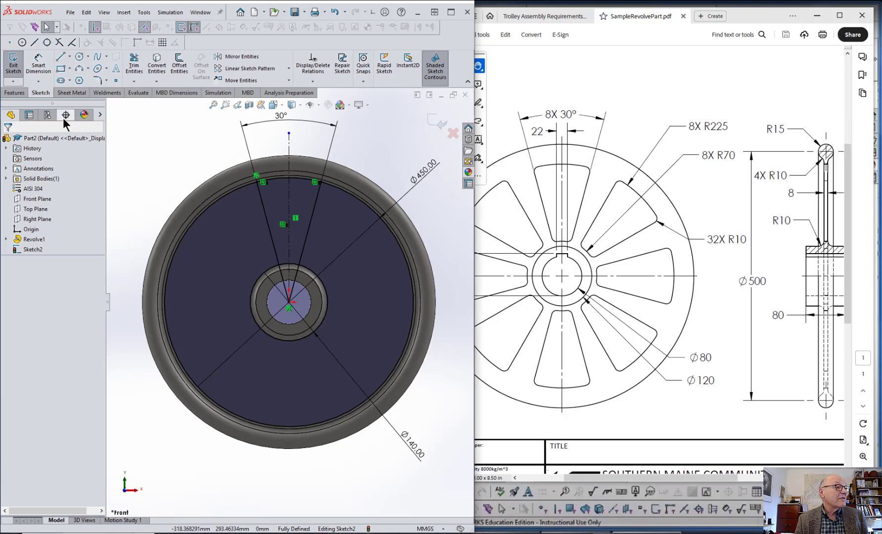
click(15, 94)
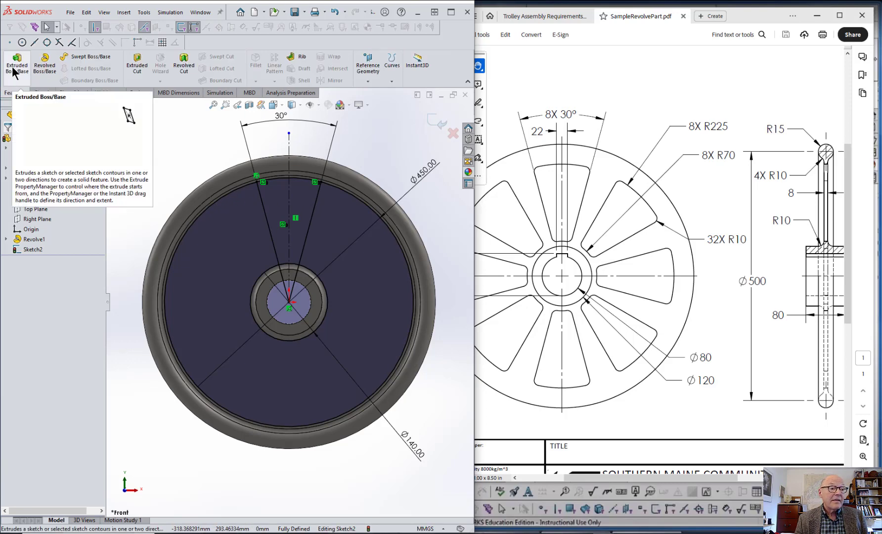
click(138, 62)
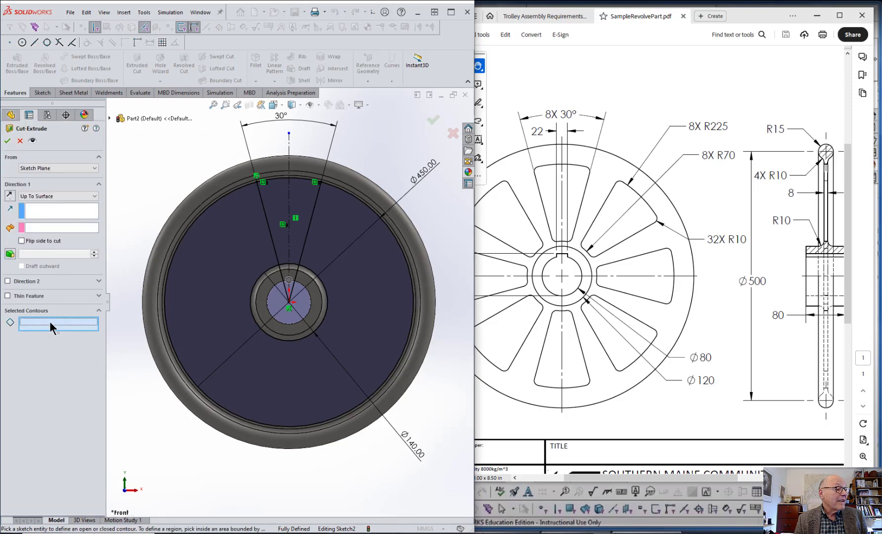
click(276, 194)
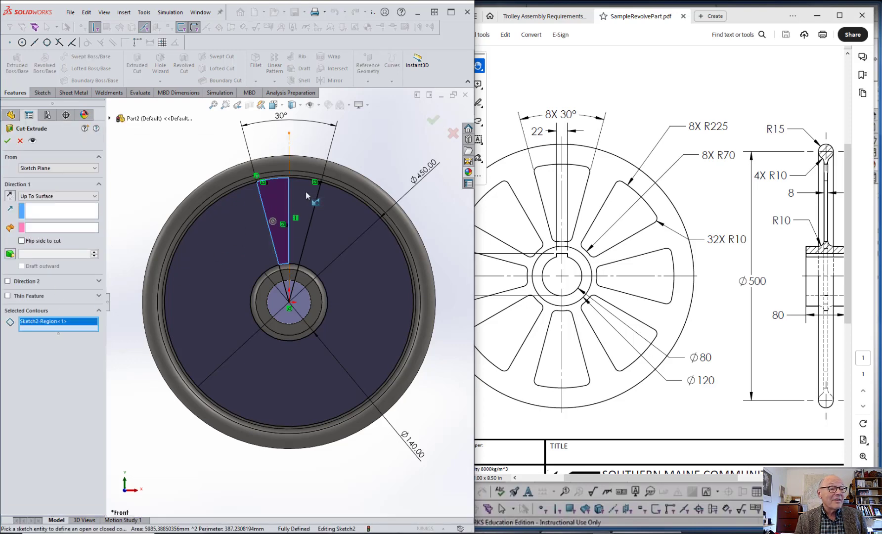
click(305, 192)
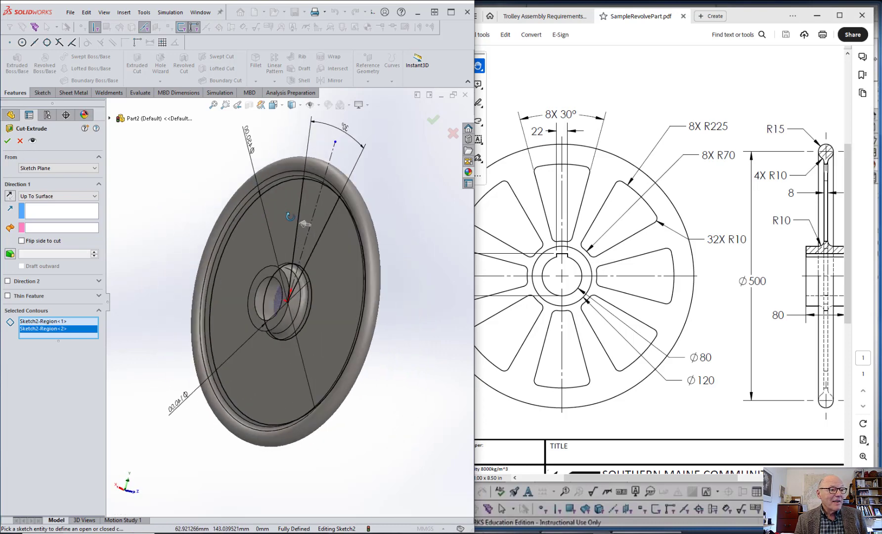
middle_drag(150, 197, 232, 230)
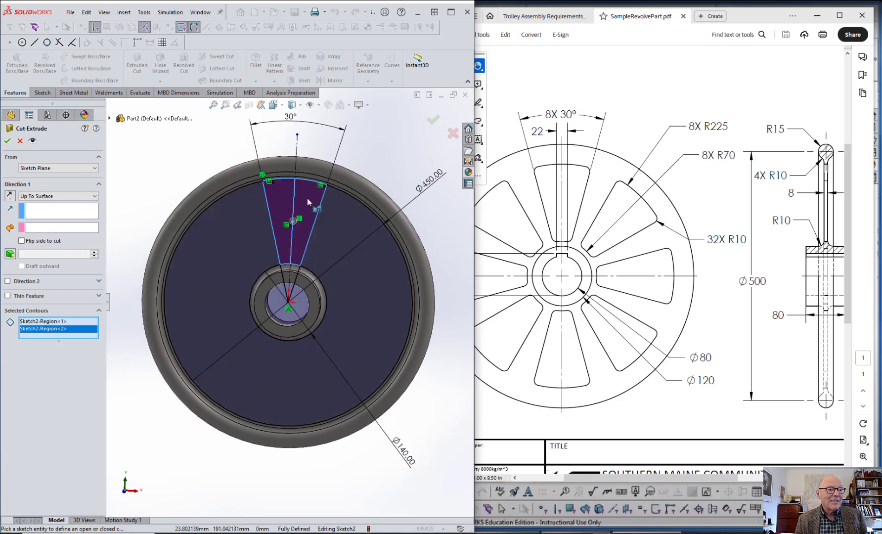
key(Escape)
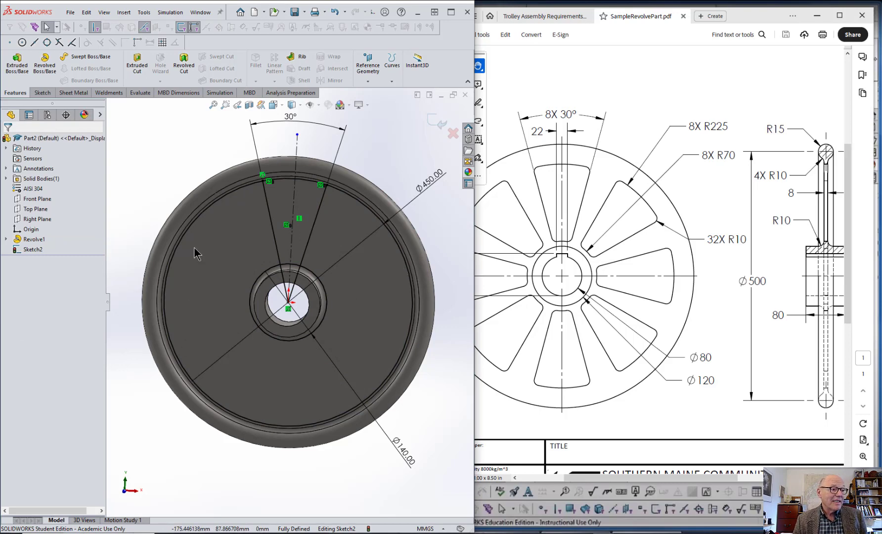
Power-trim the wedge's radial line segments inside the hub ring, leaving a closed 30° wedge profile.
right_drag(175, 143, 145, 172)
scroll(288, 248, down, 2)
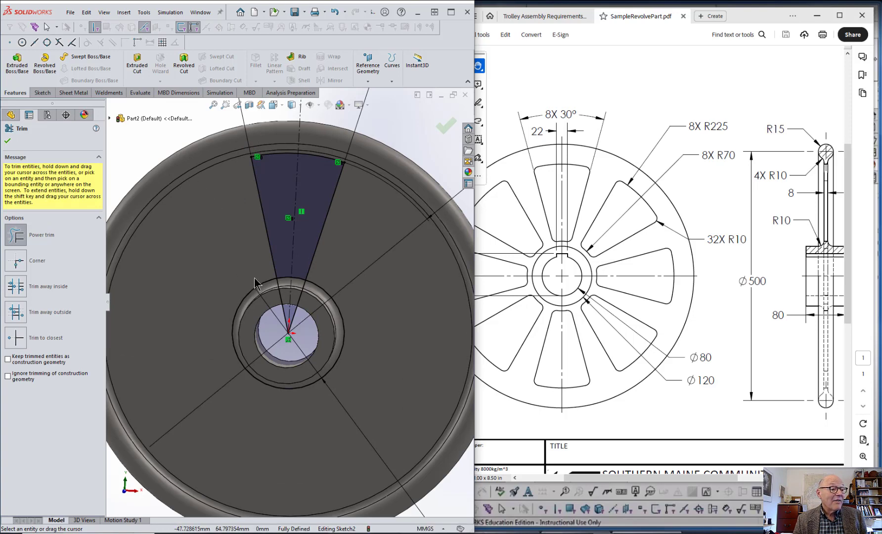
mouse_move(254, 283)
mouse_down()
mouse_move(262, 295)
mouse_move(307, 305)
mouse_move(263, 297)
mouse_up()
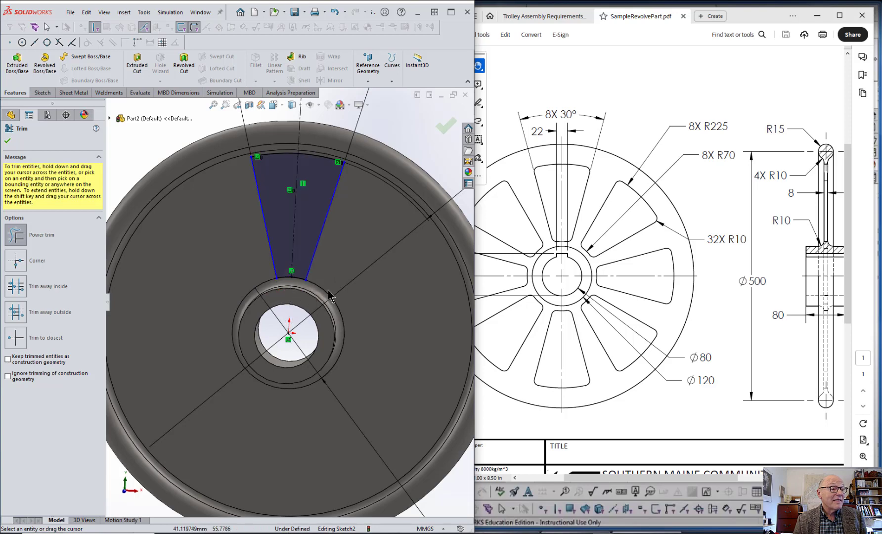
scroll(355, 291, up, 3)
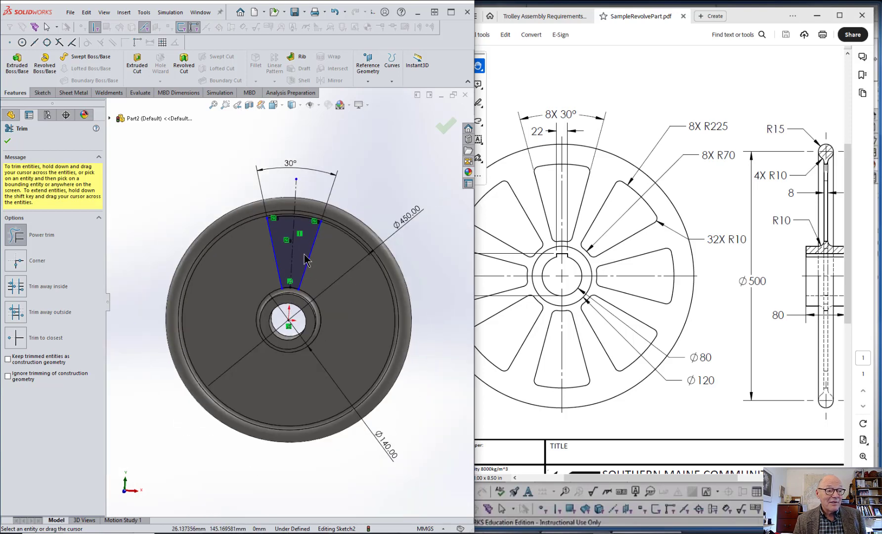
key(space)
click(359, 308)
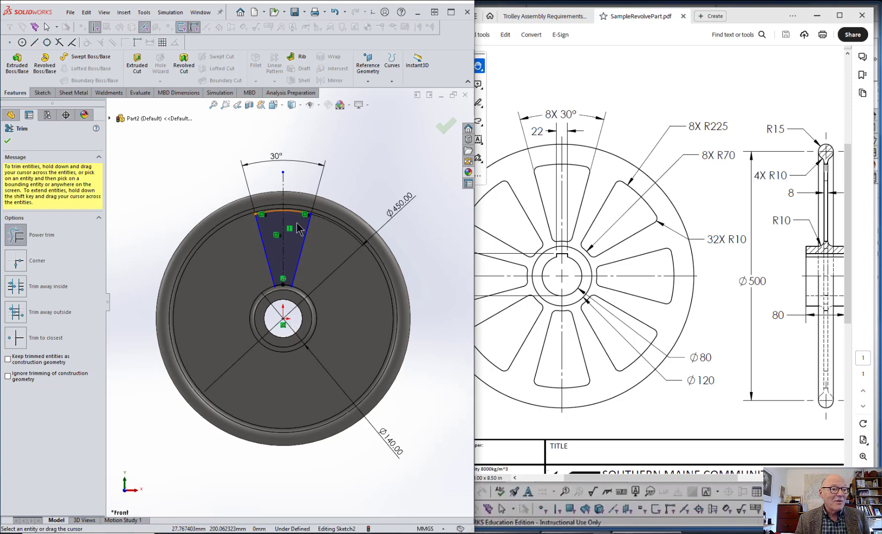
scroll(296, 222, down, 2)
key(Escape)
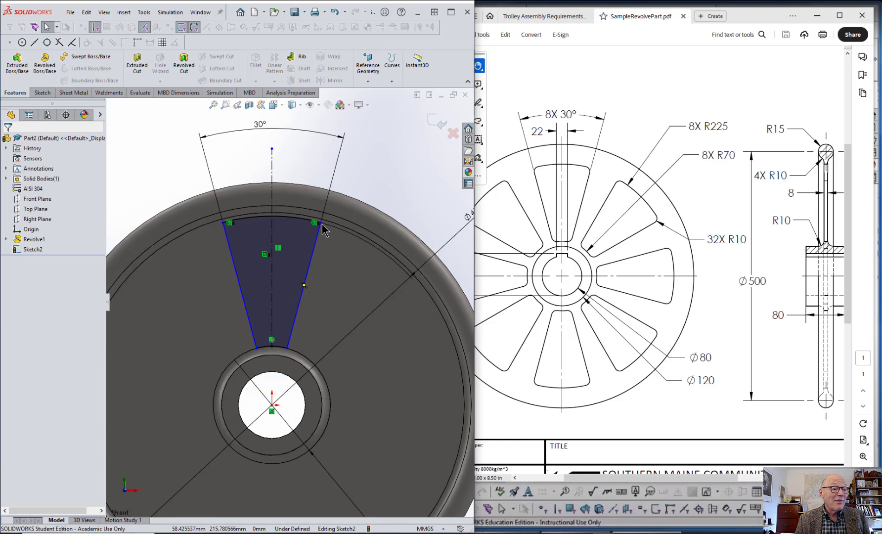
Dimension the angle between the wedge's right side and the vertical centerline as 15°.
mouse_move(323, 230)
mouse_down()
mouse_move(346, 238)
mouse_move(310, 221)
mouse_move(332, 235)
mouse_move(326, 225)
mouse_up()
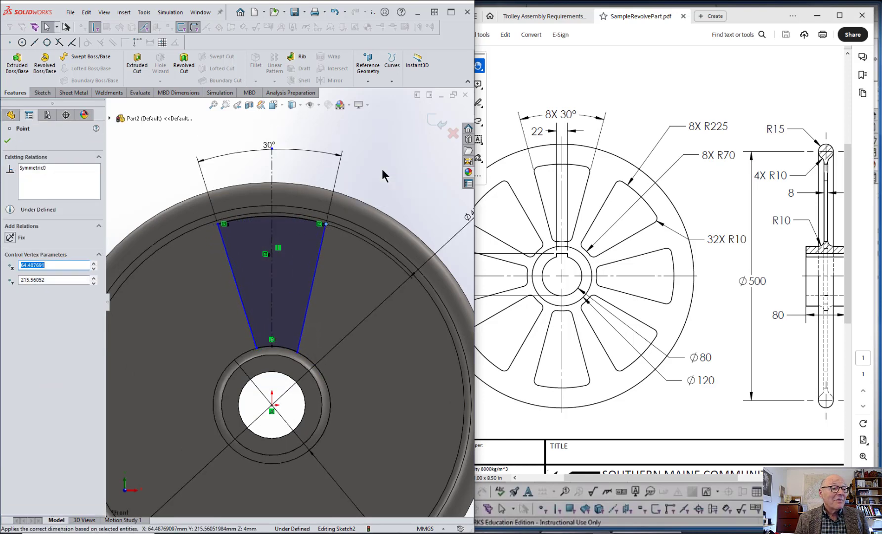
key(d)
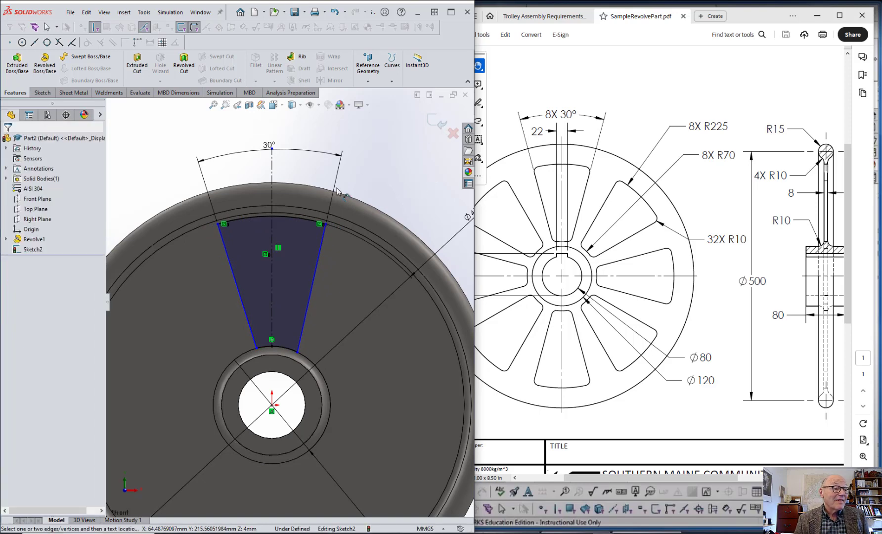
click(313, 277)
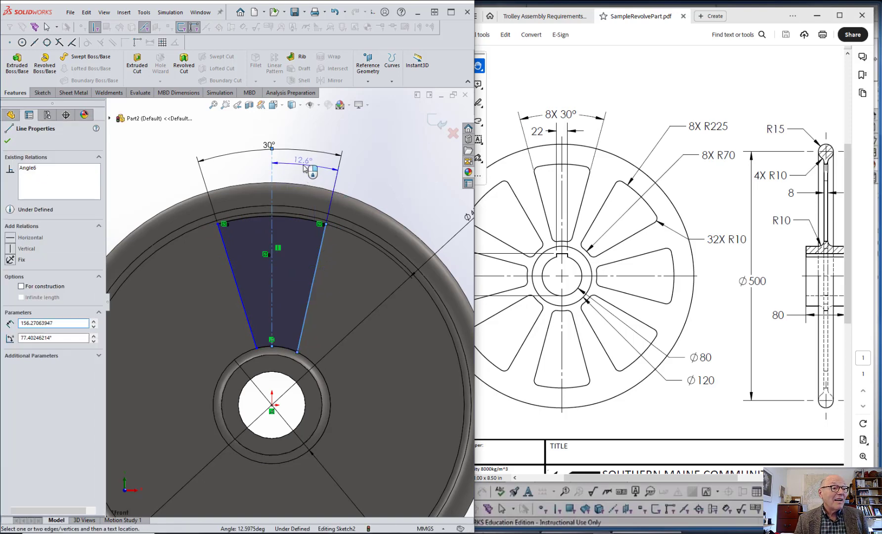
click(272, 170)
click(305, 168)
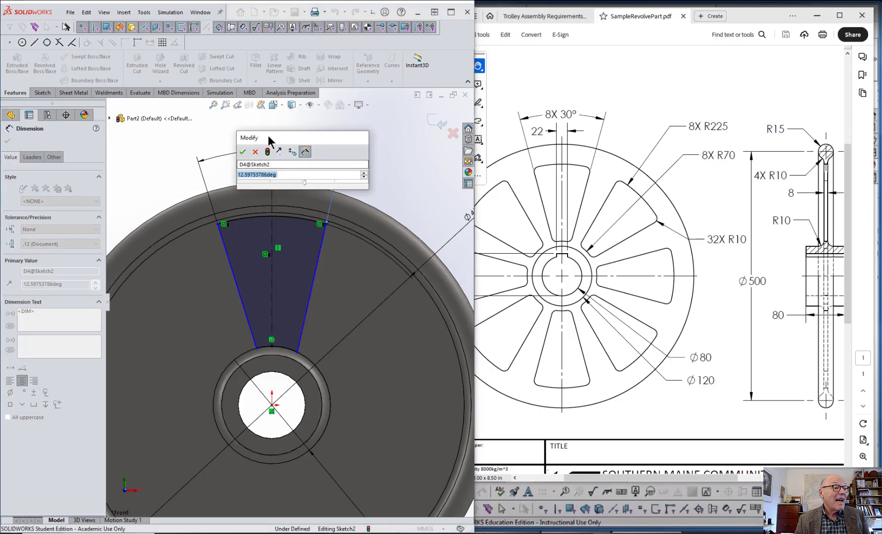
drag(269, 139, 332, 140)
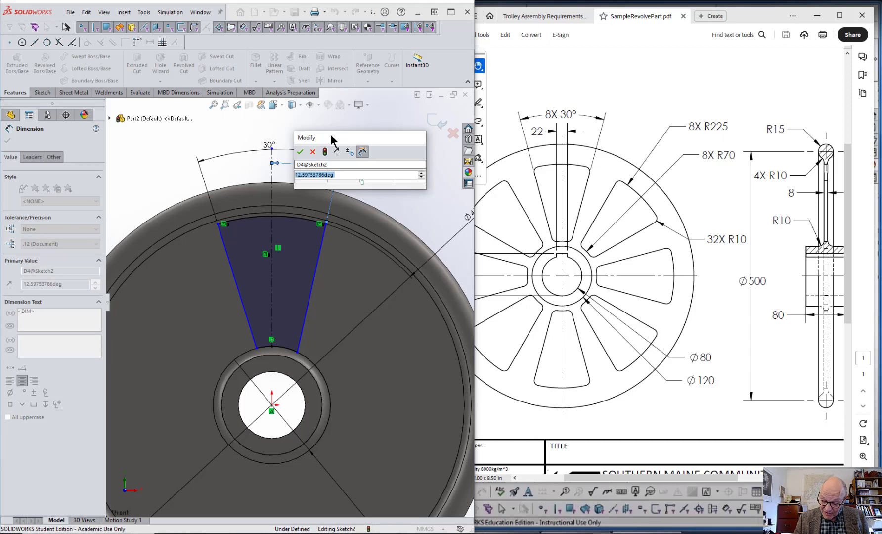
text(15)
key(Return)
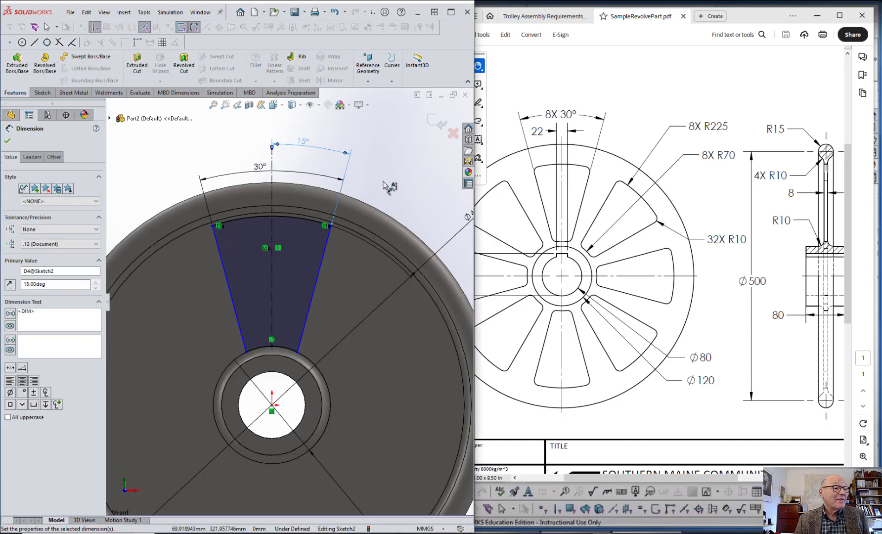
key(Escape)
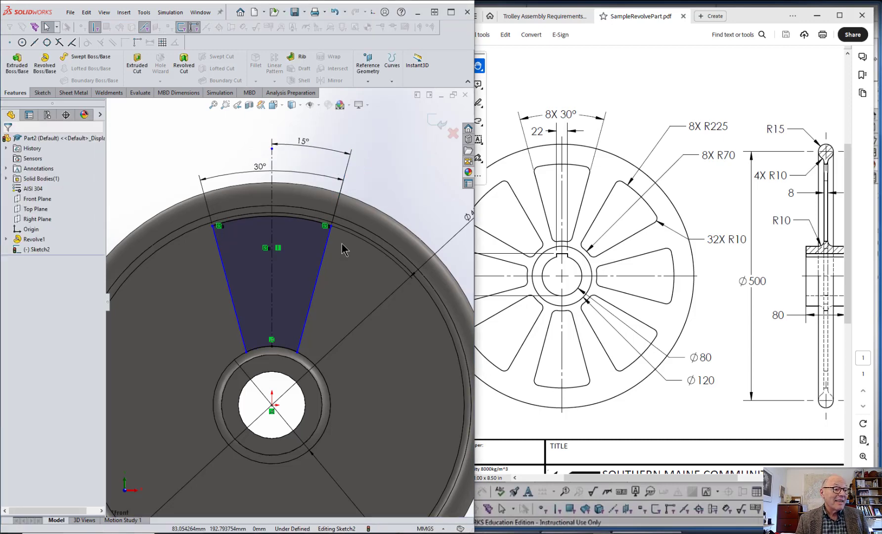
Add a Coincident relation between the wedge's right edge line and the wheel's centre point.
scroll(318, 265, up, 3)
scroll(311, 317, down, 6)
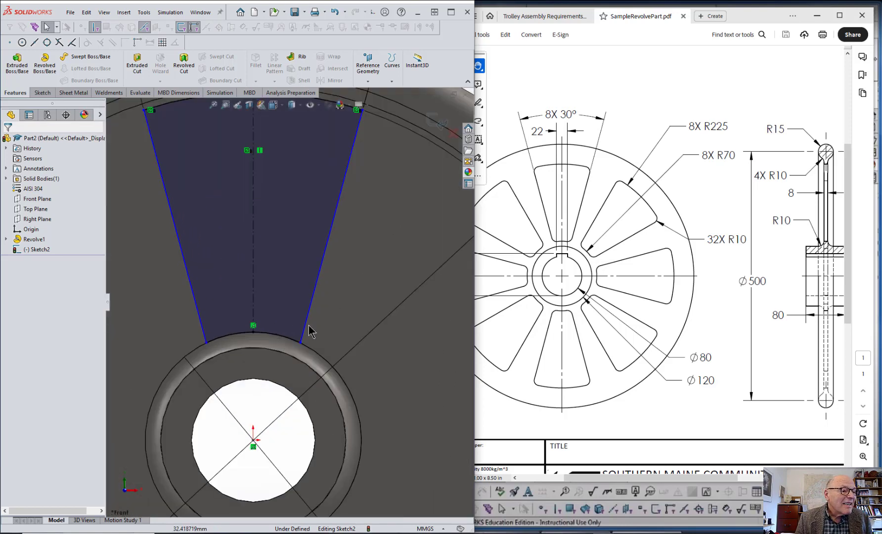
scroll(341, 221, up, 3)
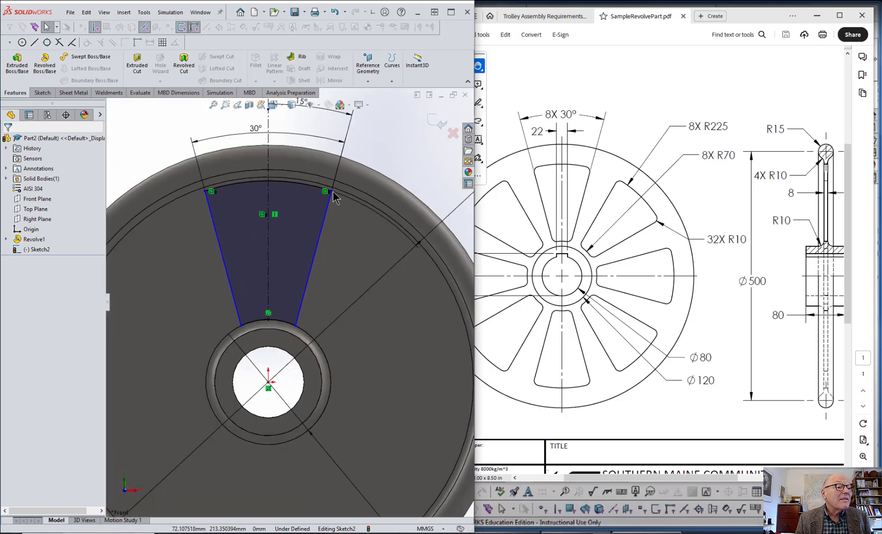
mouse_move(332, 192)
mouse_down()
mouse_move(345, 197)
mouse_move(323, 188)
mouse_up()
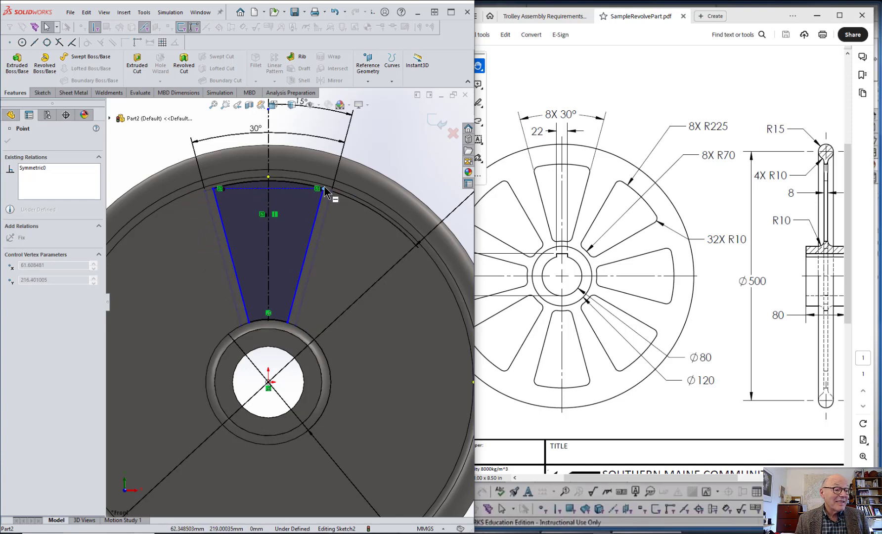
click(293, 305)
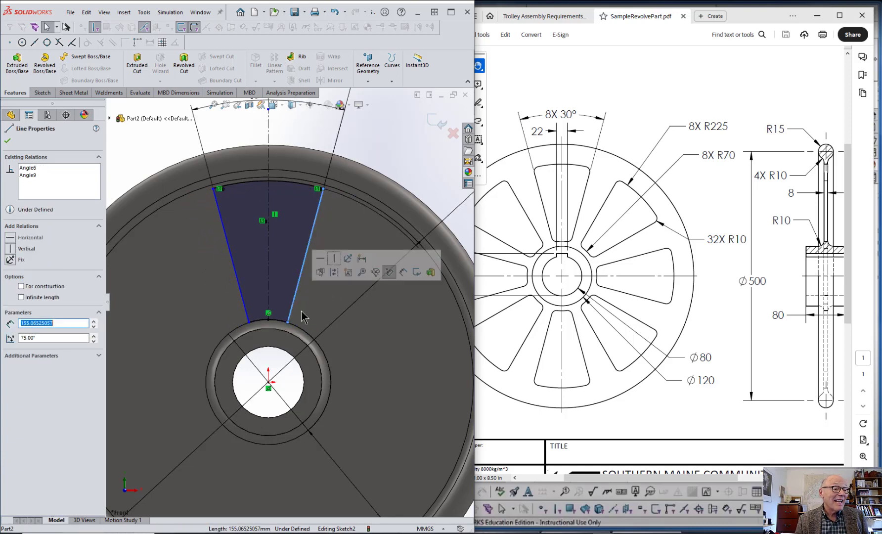
ctrl+click(267, 383)
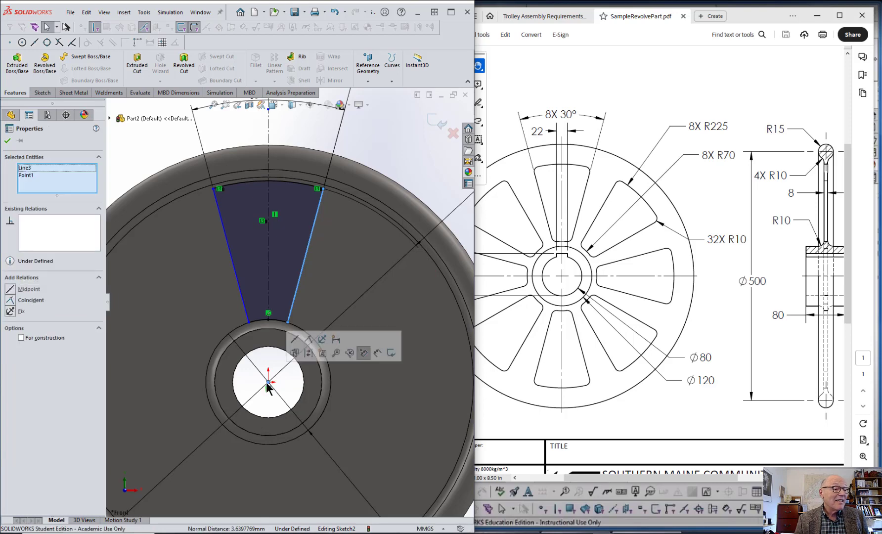
click(11, 299)
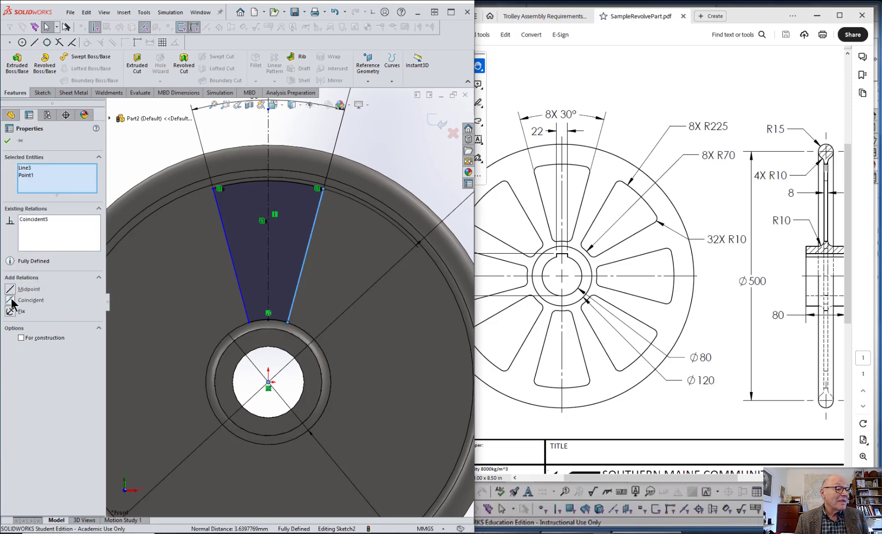
click(408, 269)
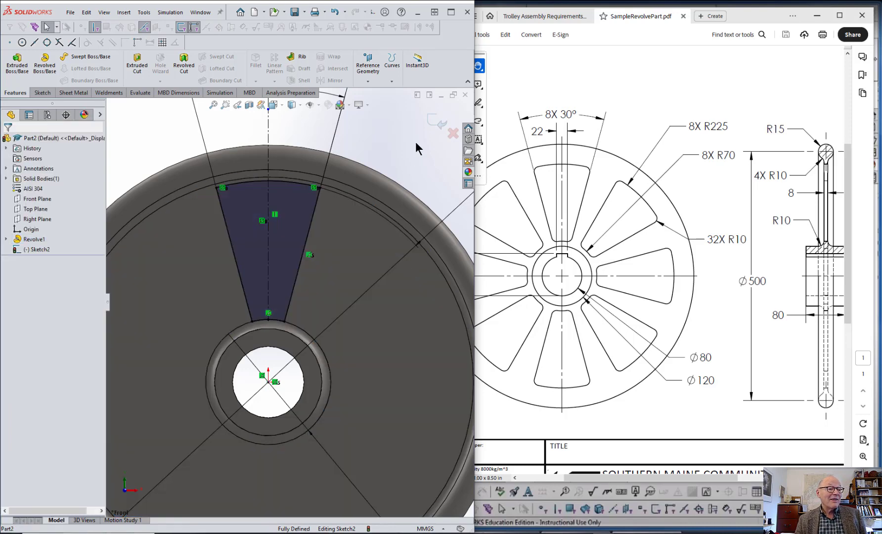
Extrude-cut the wedge sketch Up To Surface at the disc's flat face, creating the first window.
key(z)
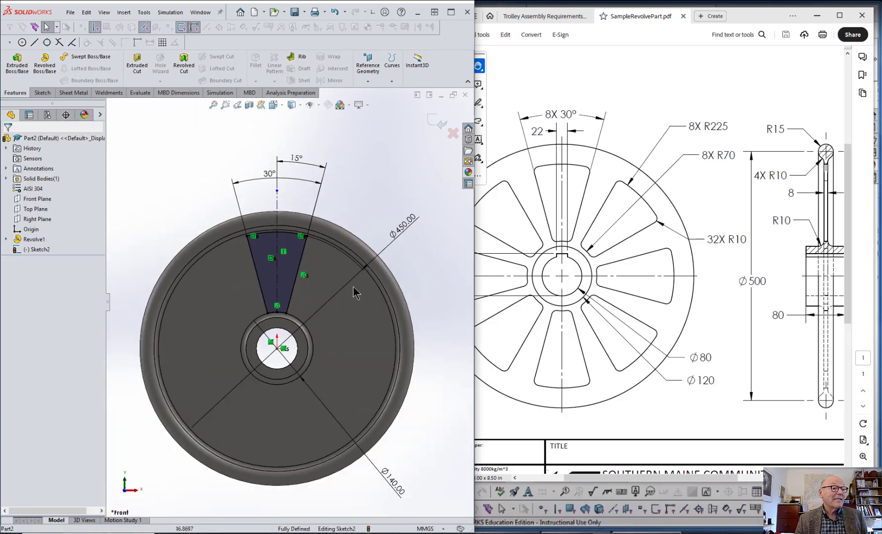
middle_drag(383, 176, 241, 142)
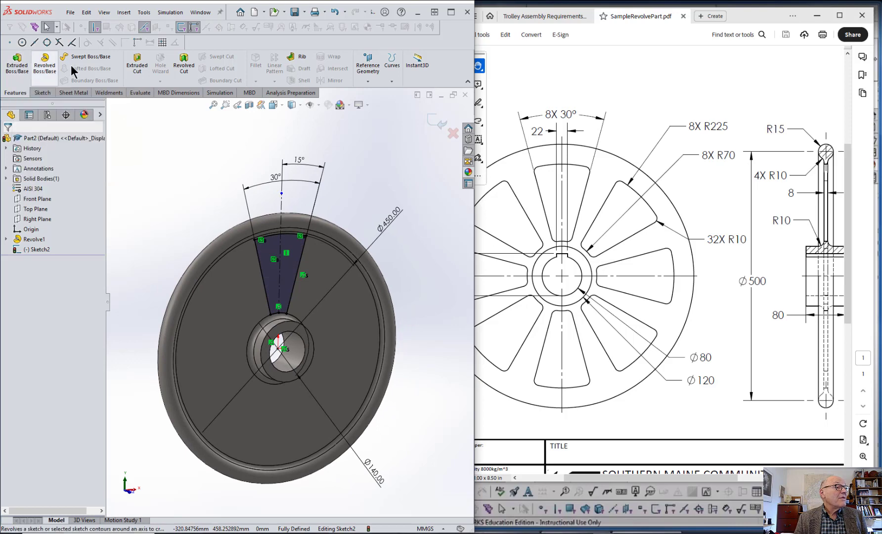
click(137, 65)
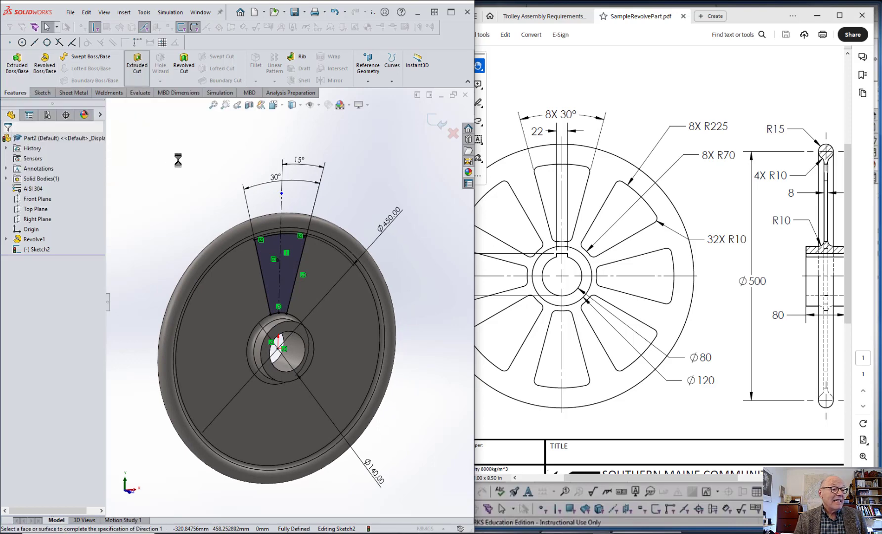
middle_drag(182, 159, 270, 189)
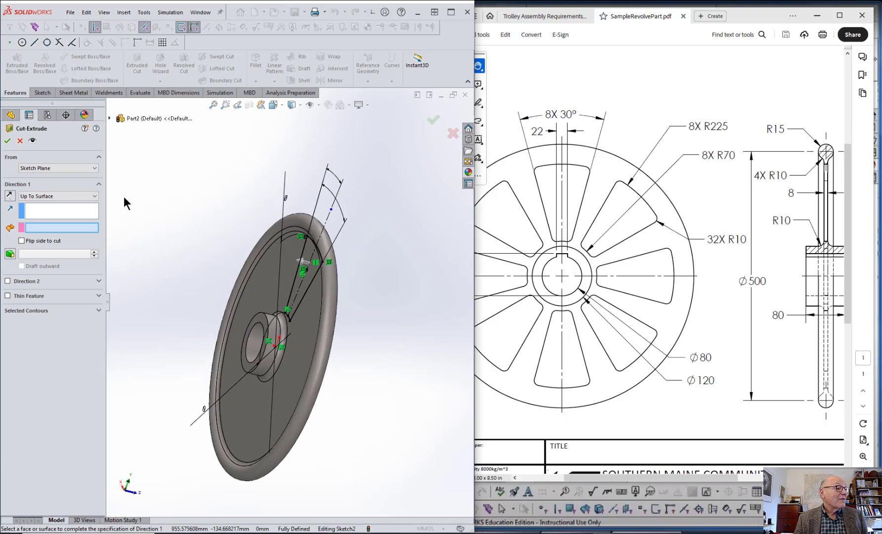
click(258, 278)
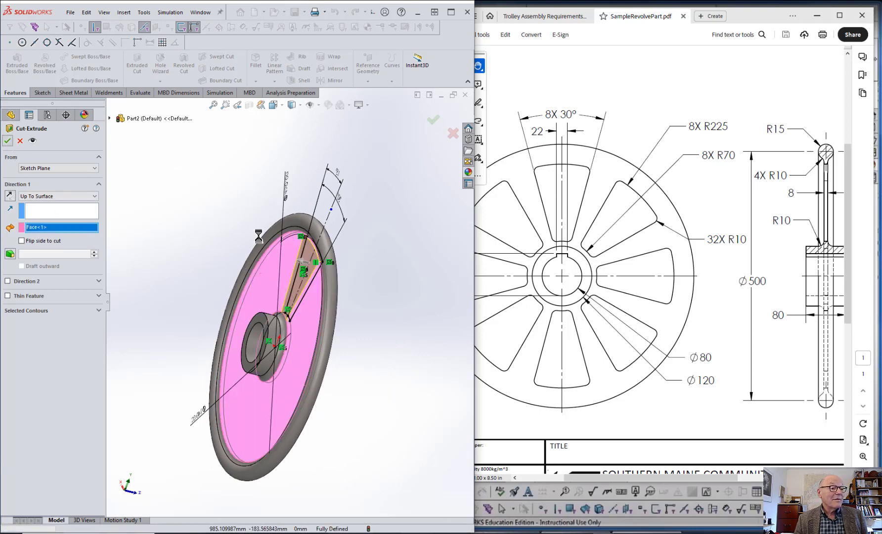
click(8, 141)
key(ctrl+7)
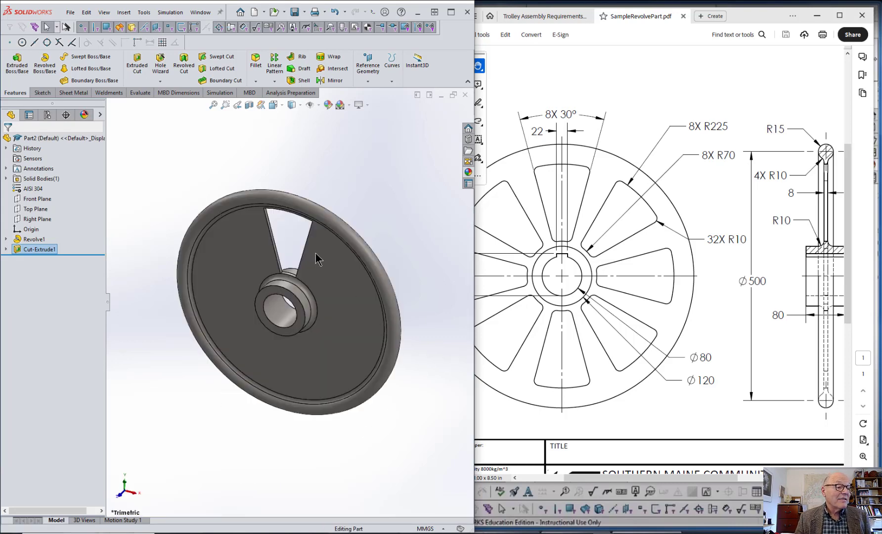
scroll(315, 254, down, 5)
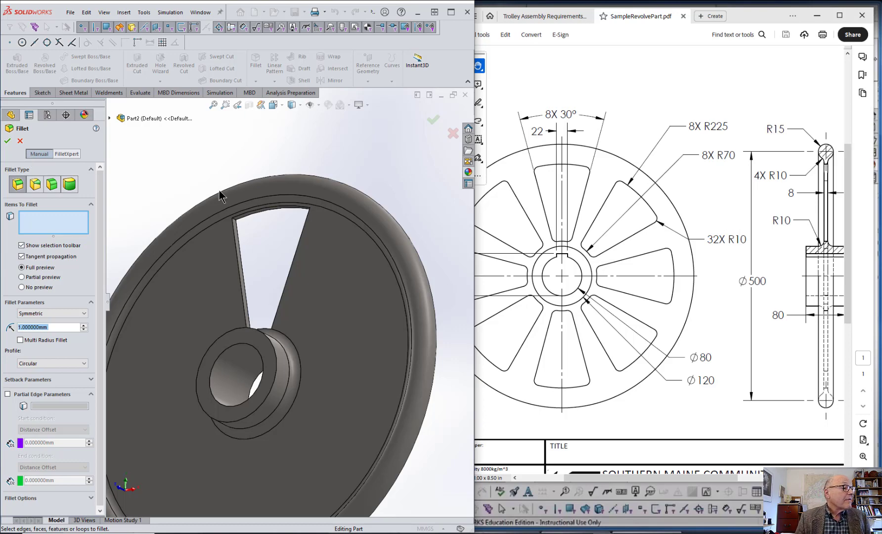
Fillet the wedge window's connected corner edges with a 10 mm radius.
scroll(297, 225, down, 5)
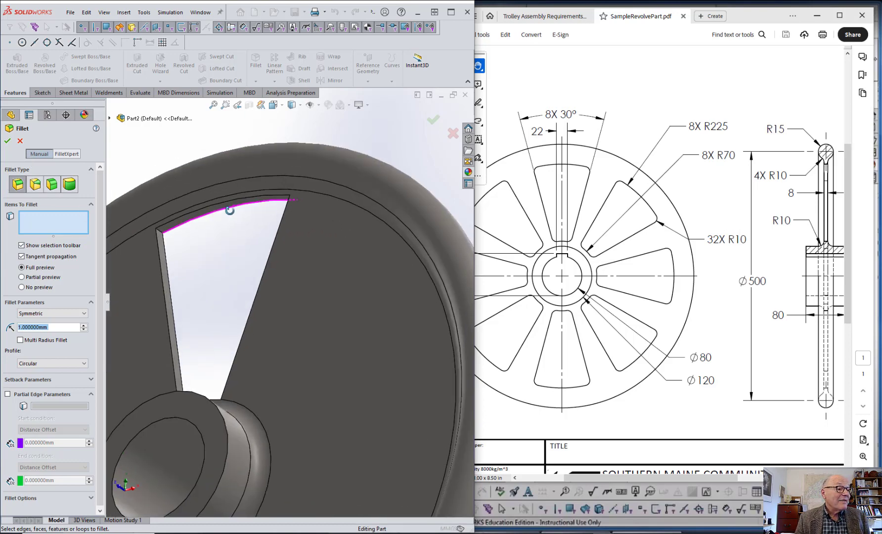
scroll(187, 241, down, 2)
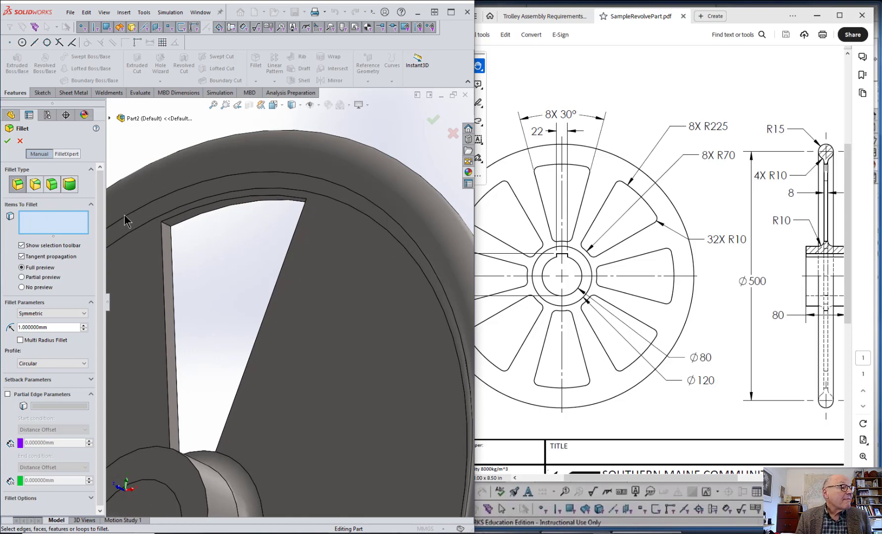
click(168, 224)
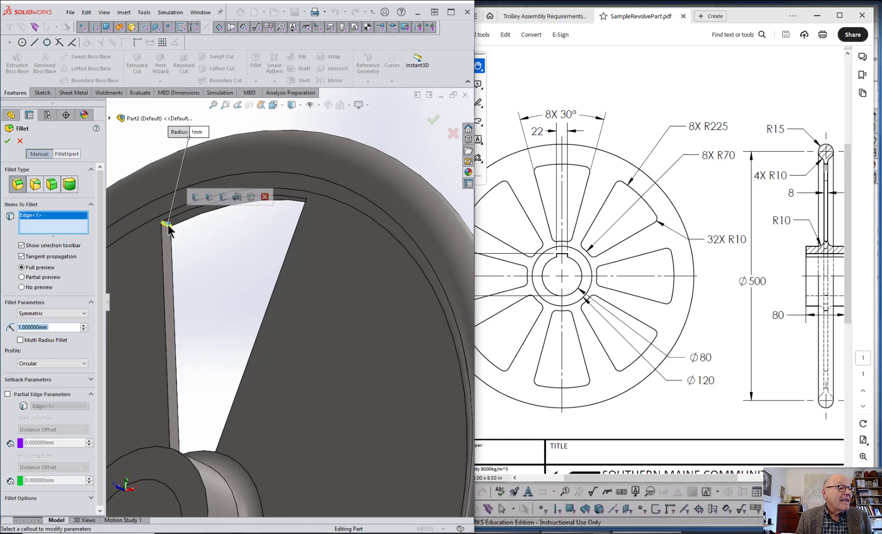
click(222, 198)
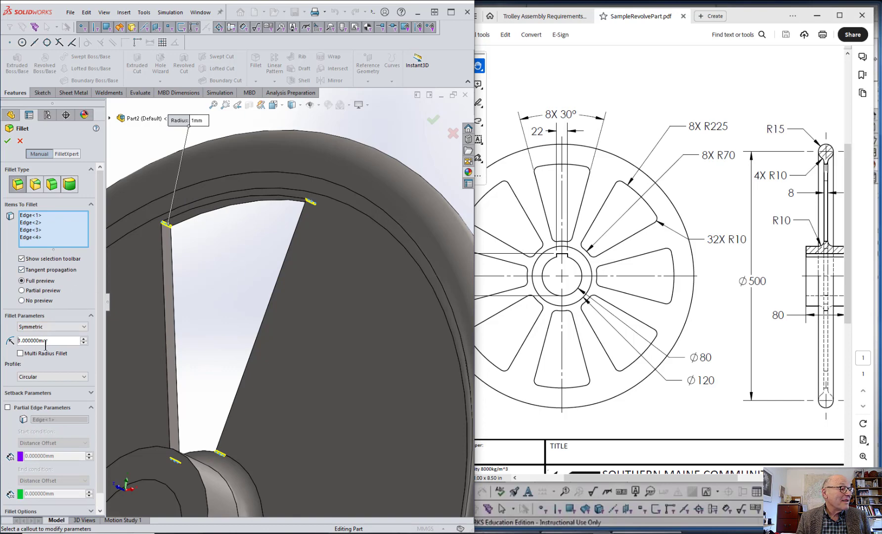
click(57, 340)
text(10)
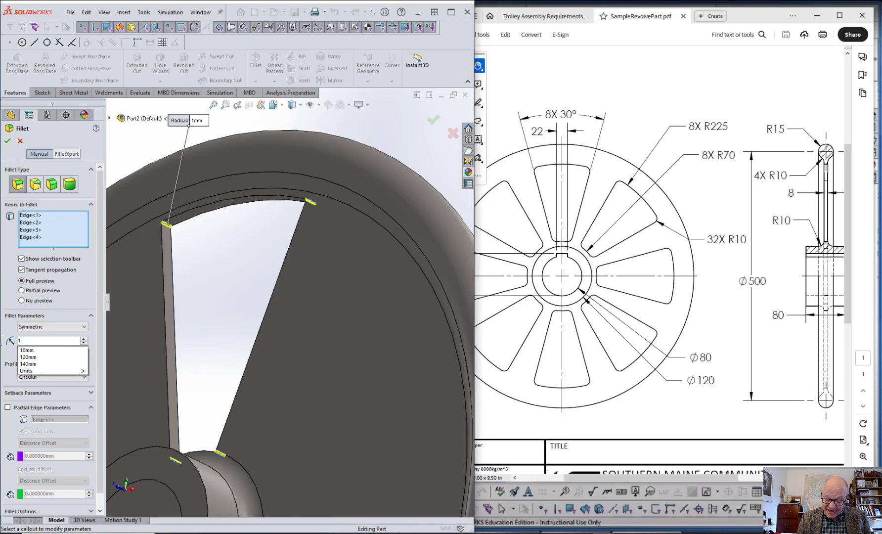
key(Return)
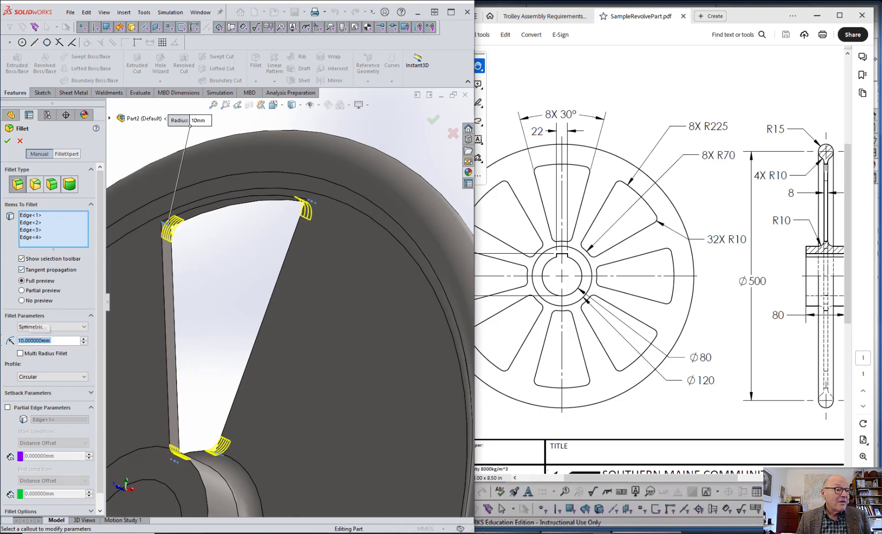
click(7, 142)
scroll(241, 284, up, 2)
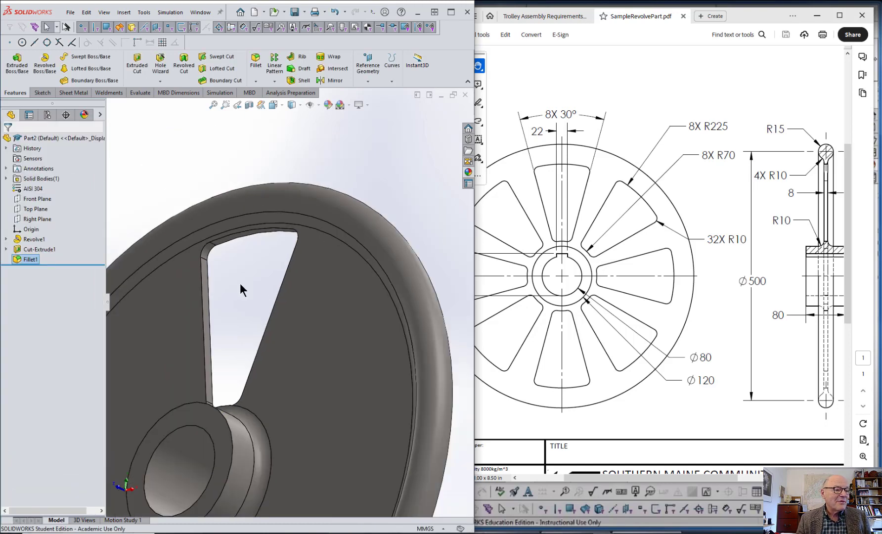
middle_drag(239, 283, 285, 302)
key(ctrl+1)
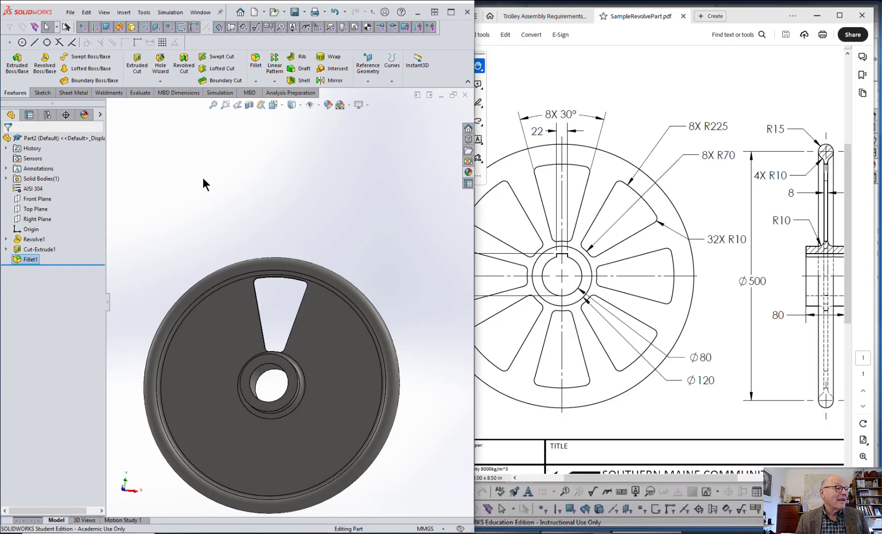
Circular-pattern the wedge cut about the hub's inner face, 8 instances over 360°.
middle_drag(286, 216, 414, 212)
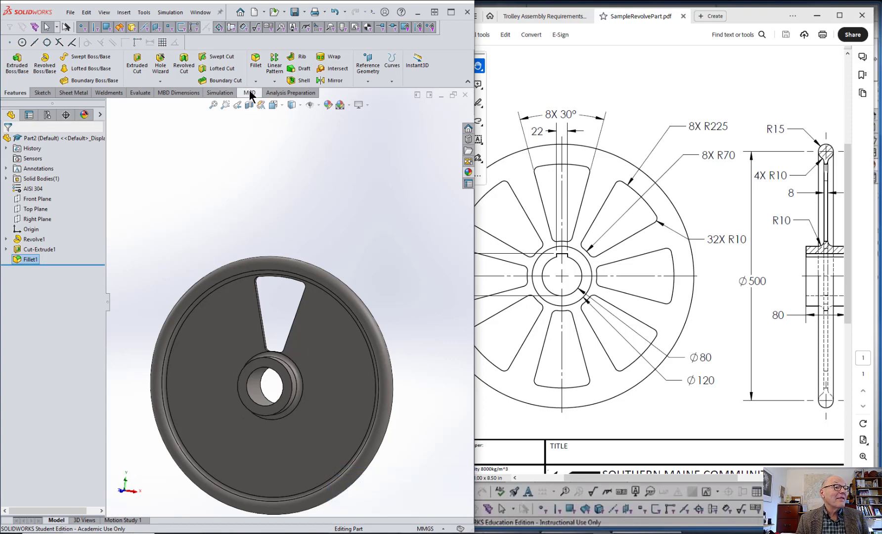
click(275, 82)
click(286, 102)
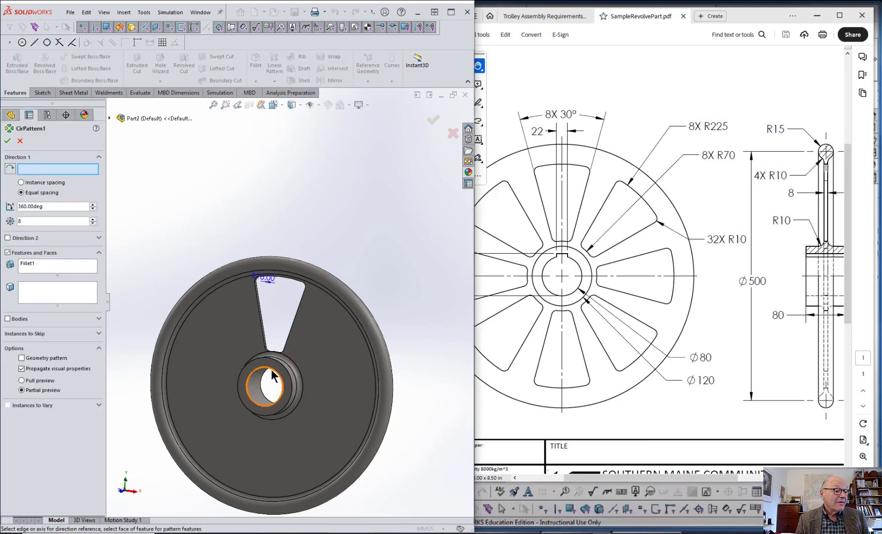
middle_drag(264, 386, 253, 388)
click(253, 389)
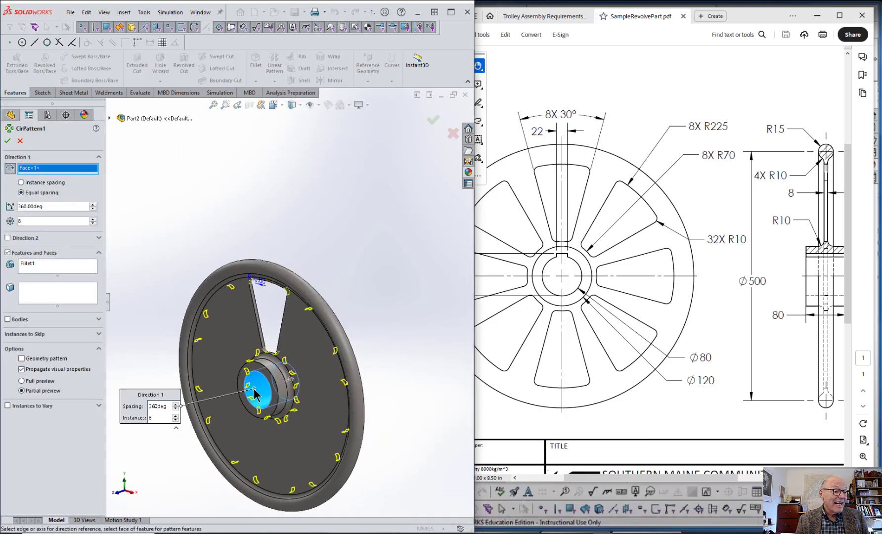
key(ctrl+1)
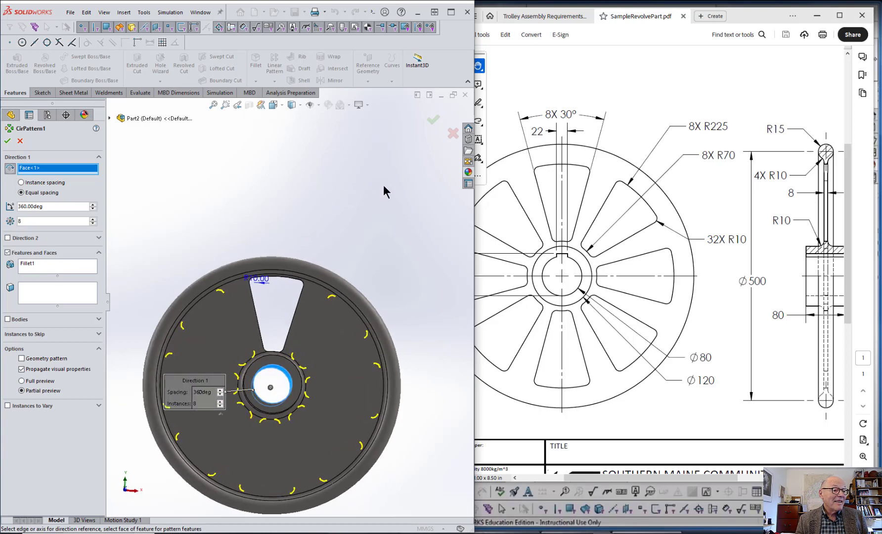
click(109, 118)
click(155, 230)
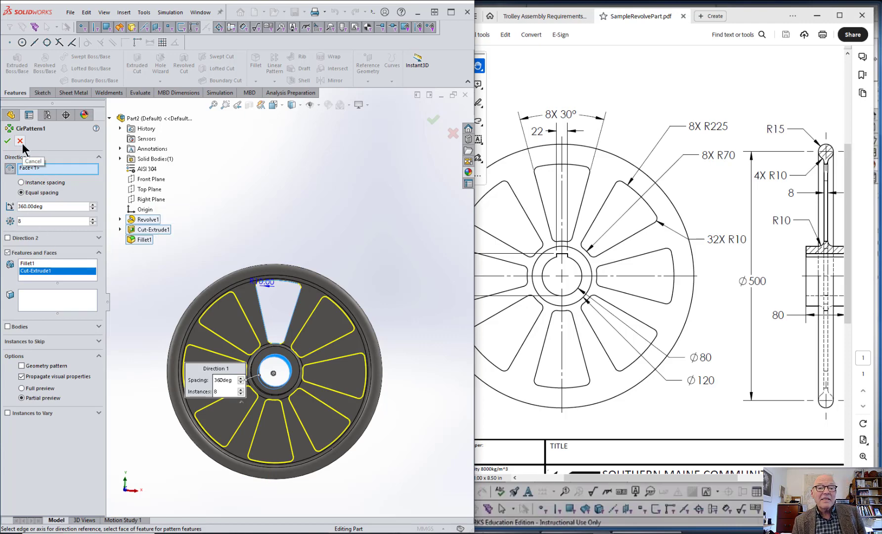
click(8, 141)
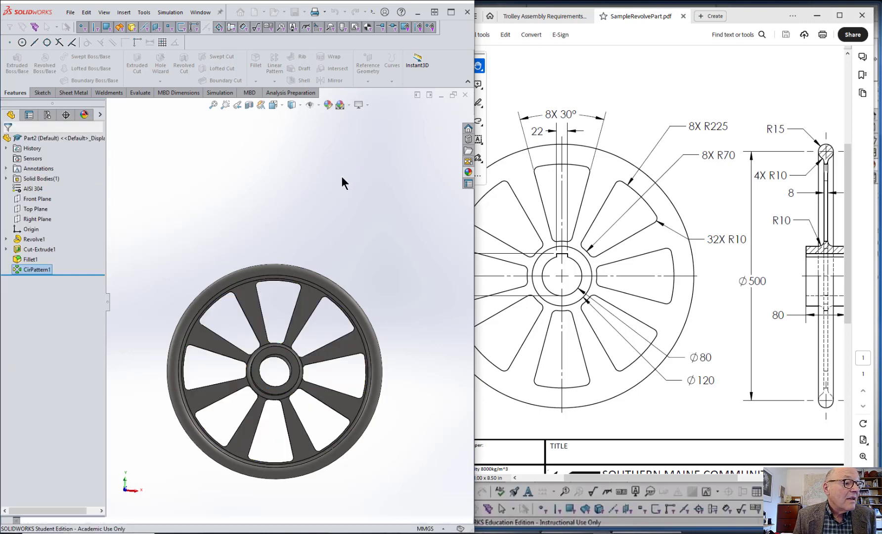